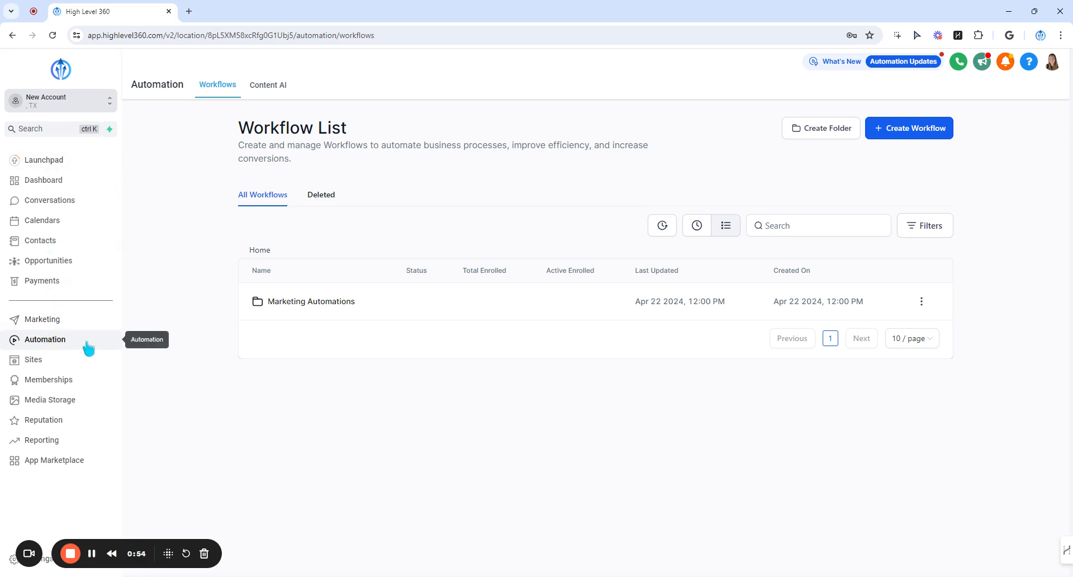
Step: Browse the available workflow recipe templates and return to the workflow list
{"action": "left_click", "coordinate": [915, 137]}
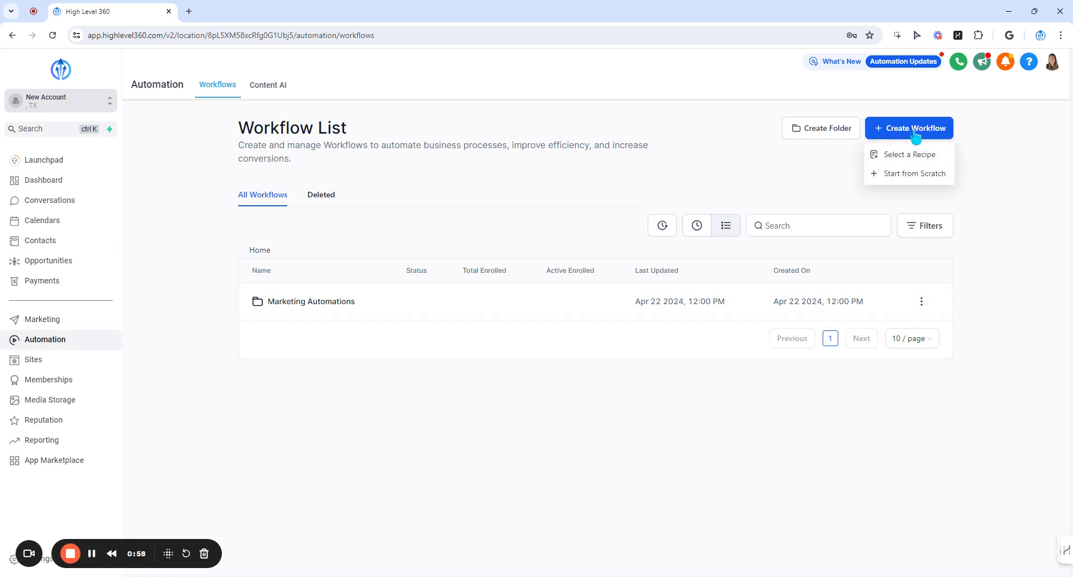
{"action": "left_click", "coordinate": [906, 154]}
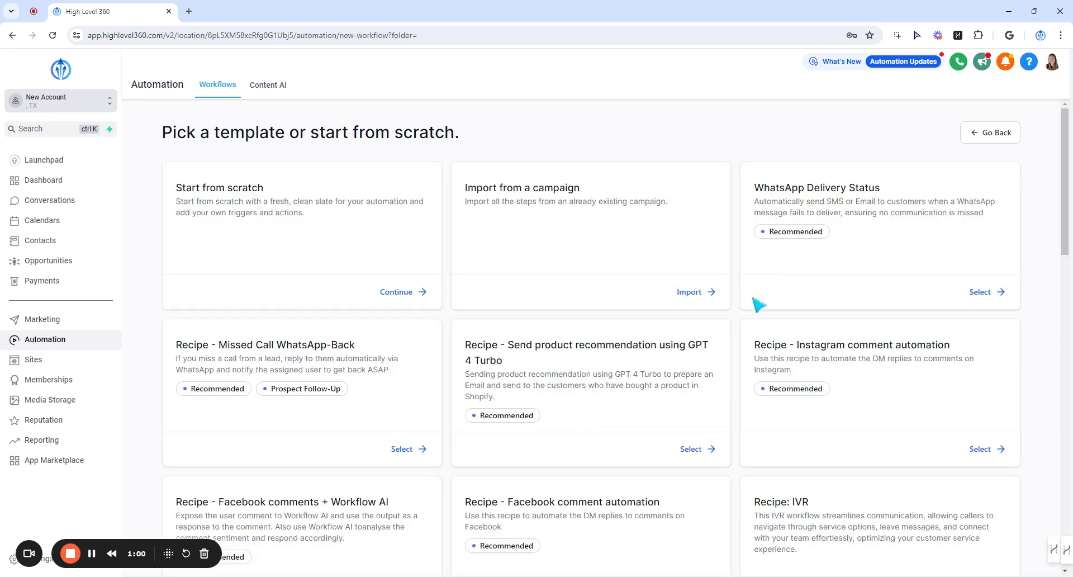
{"action": "scroll", "coordinate": [749, 333], "scroll_direction": "down", "scroll_amount": 10}
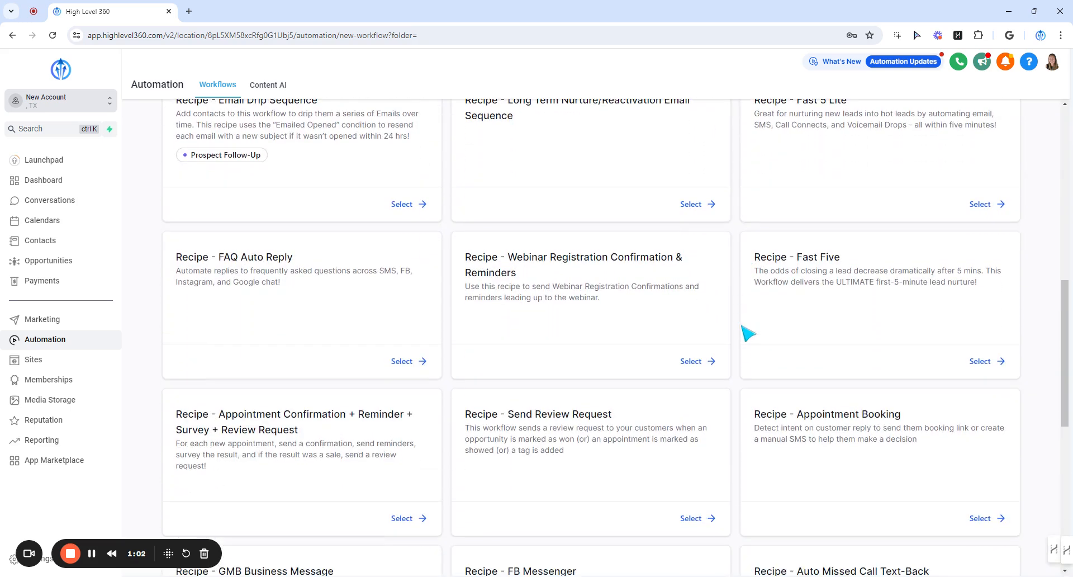
{"action": "scroll", "coordinate": [748, 333], "scroll_direction": "down", "scroll_amount": 3}
{"action": "scroll", "coordinate": [749, 334], "scroll_direction": "up", "scroll_amount": 6}
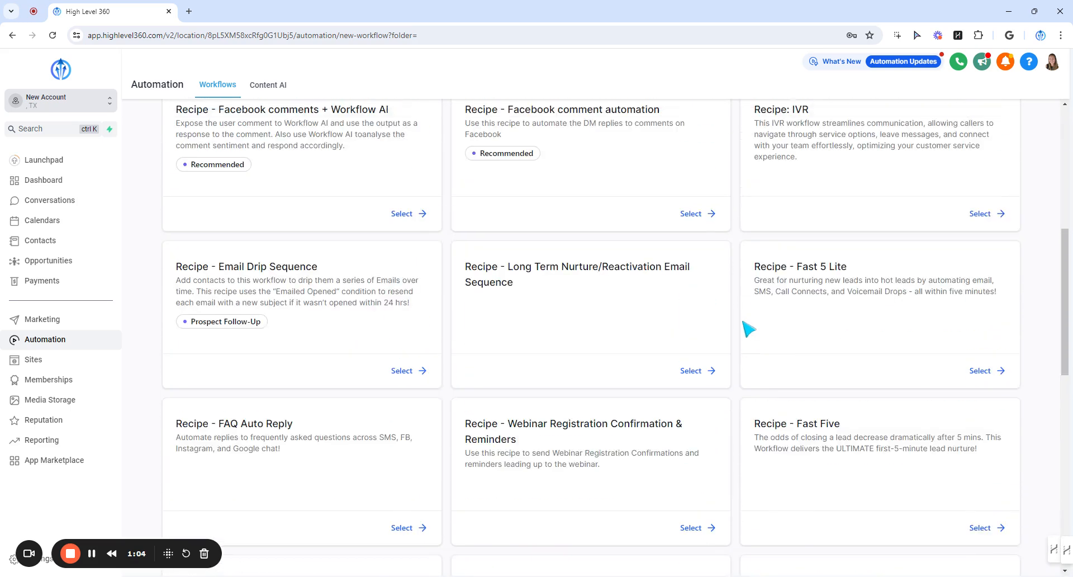
{"action": "scroll", "coordinate": [749, 329], "scroll_direction": "up", "scroll_amount": 7}
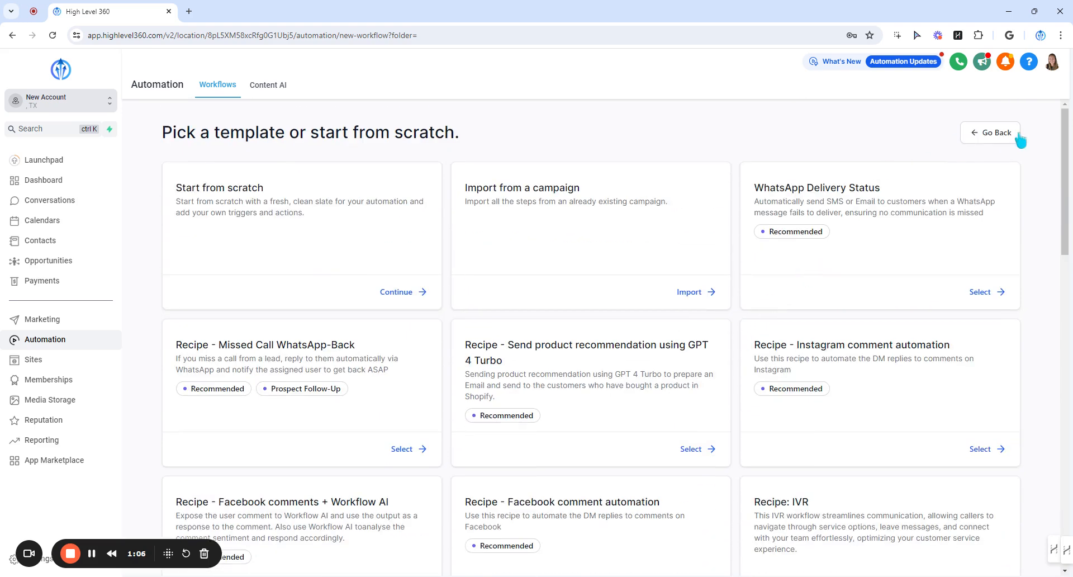
{"action": "left_click", "coordinate": [977, 137]}
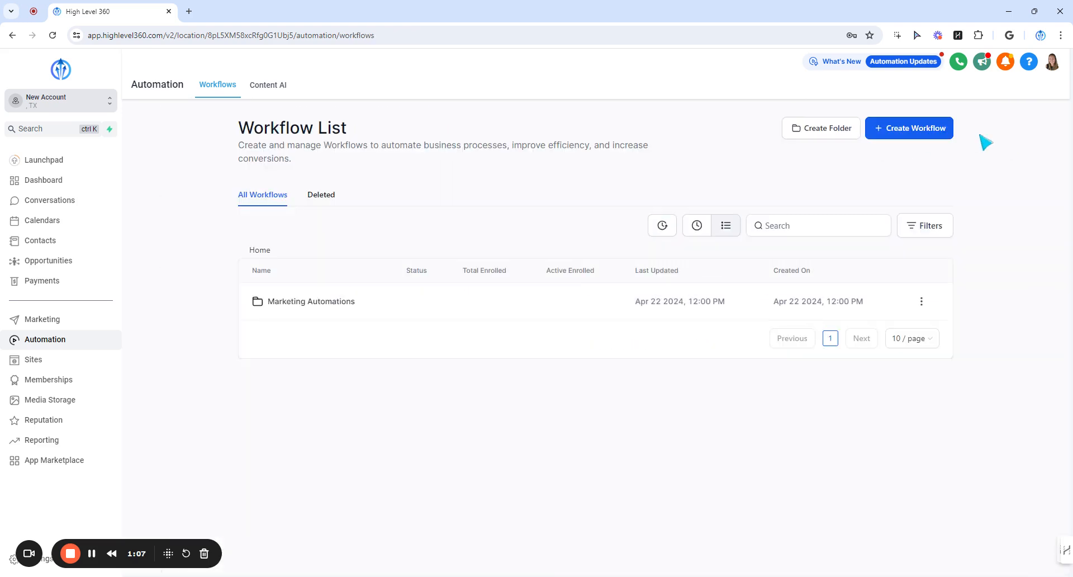
Step: Create a new workflow from scratch and dismiss the re-entry notice
{"action": "left_click", "coordinate": [901, 130]}
{"action": "left_click", "coordinate": [887, 178]}
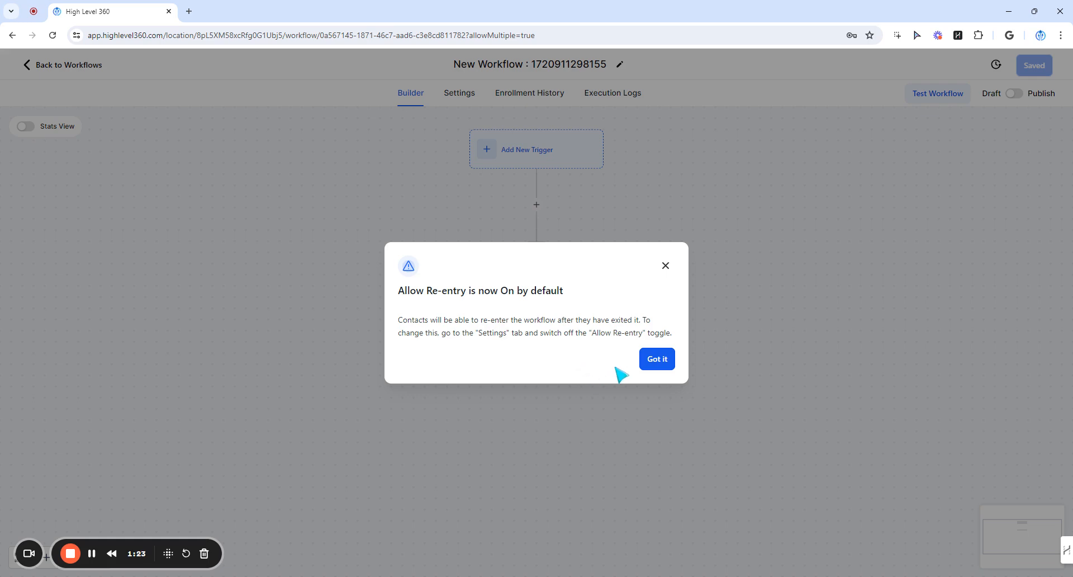
{"action": "left_click", "coordinate": [658, 361]}
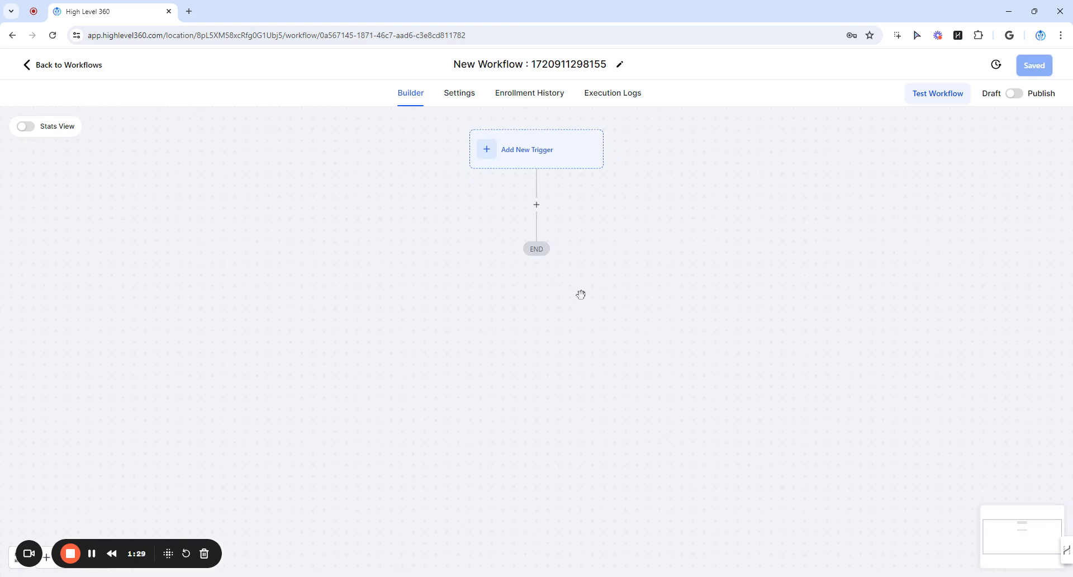
Step: Review the new workflow's contact and communication settings, and return to the builder
{"action": "left_click", "coordinate": [456, 99]}
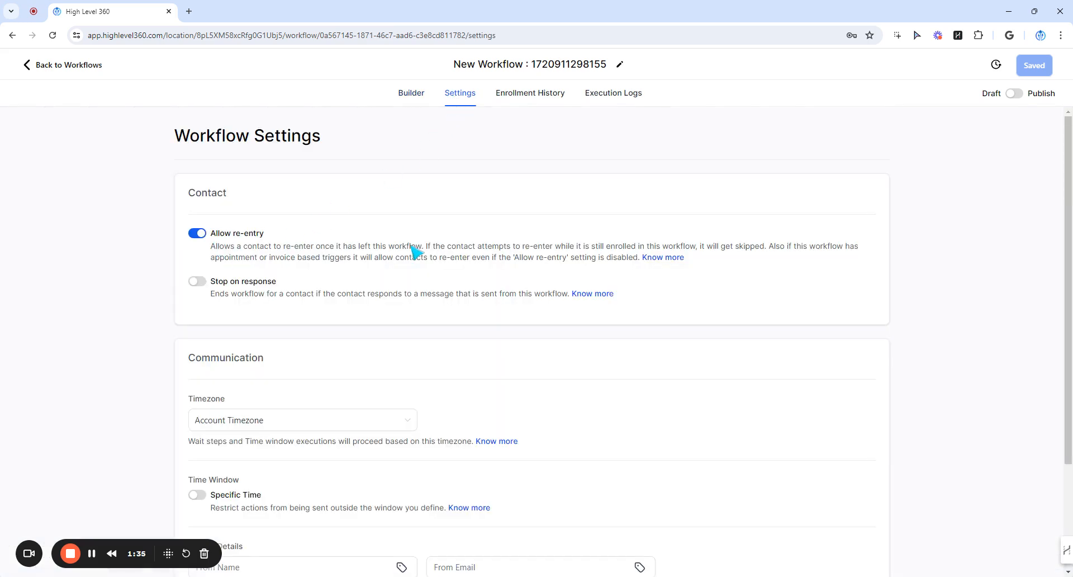
{"action": "scroll", "coordinate": [262, 245], "scroll_direction": "down", "scroll_amount": 3}
{"action": "scroll", "coordinate": [262, 245], "scroll_direction": "down", "scroll_amount": 5}
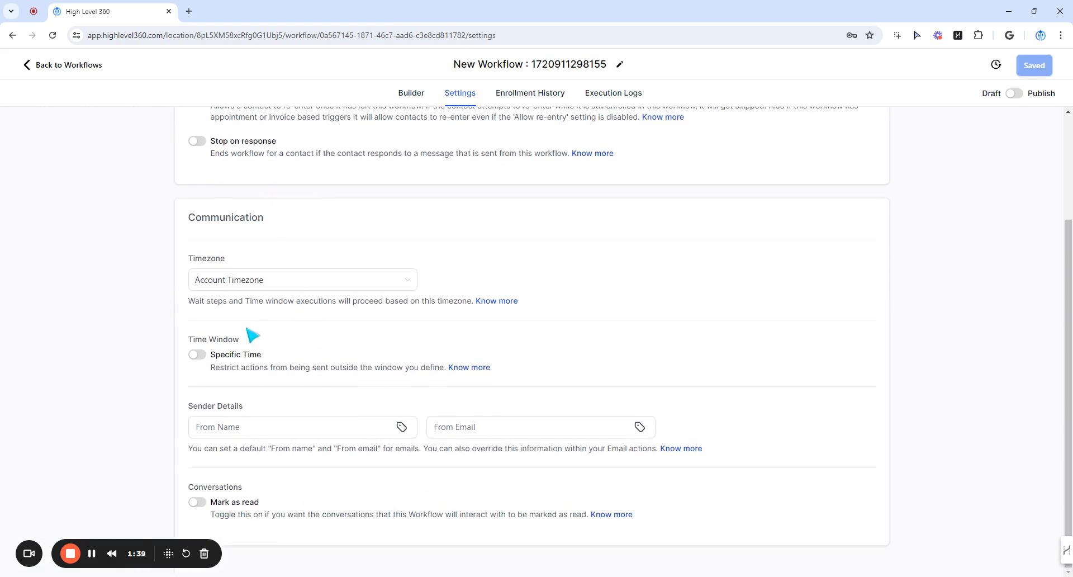
{"action": "scroll", "coordinate": [353, 320], "scroll_direction": "up", "scroll_amount": 5}
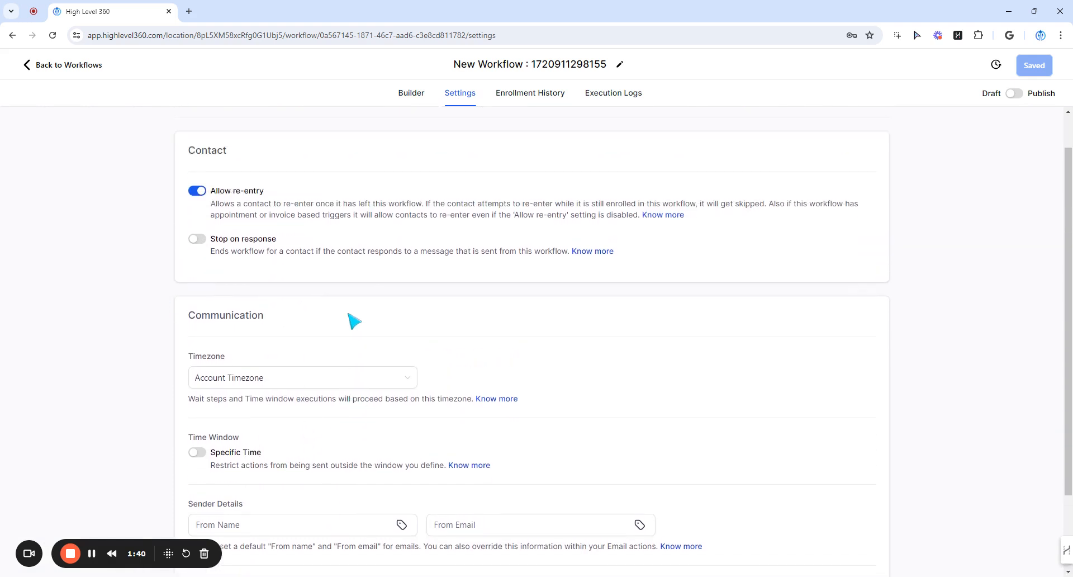
{"action": "left_click", "coordinate": [414, 95]}
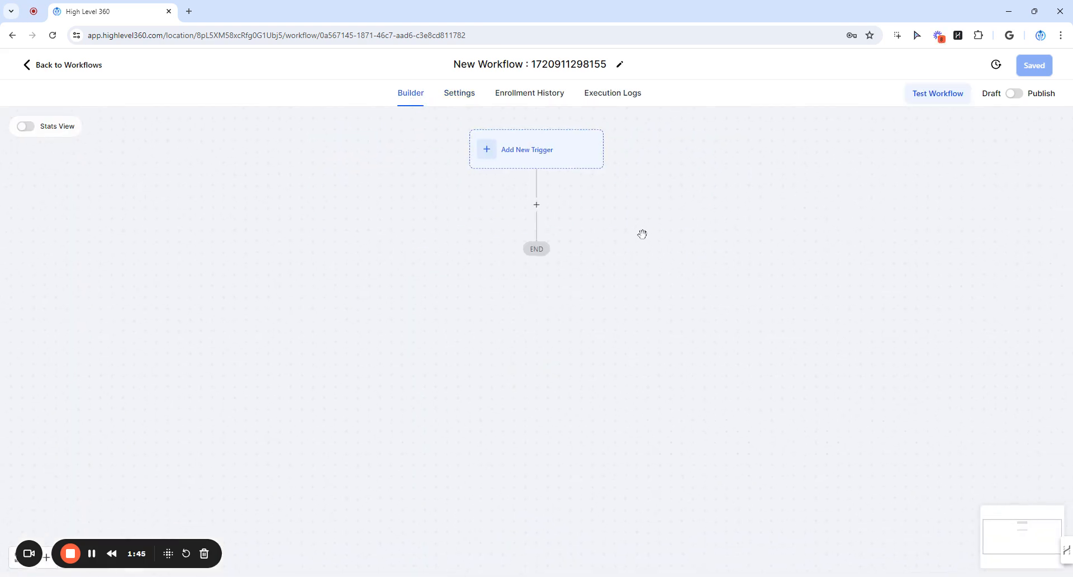
Step: Rename the workflow as "Birthday Marketing Campaign"
{"action": "left_click", "coordinate": [610, 64]}
{"action": "left_click_drag", "start_coordinate": [609, 65], "coordinate": [450, 87]}
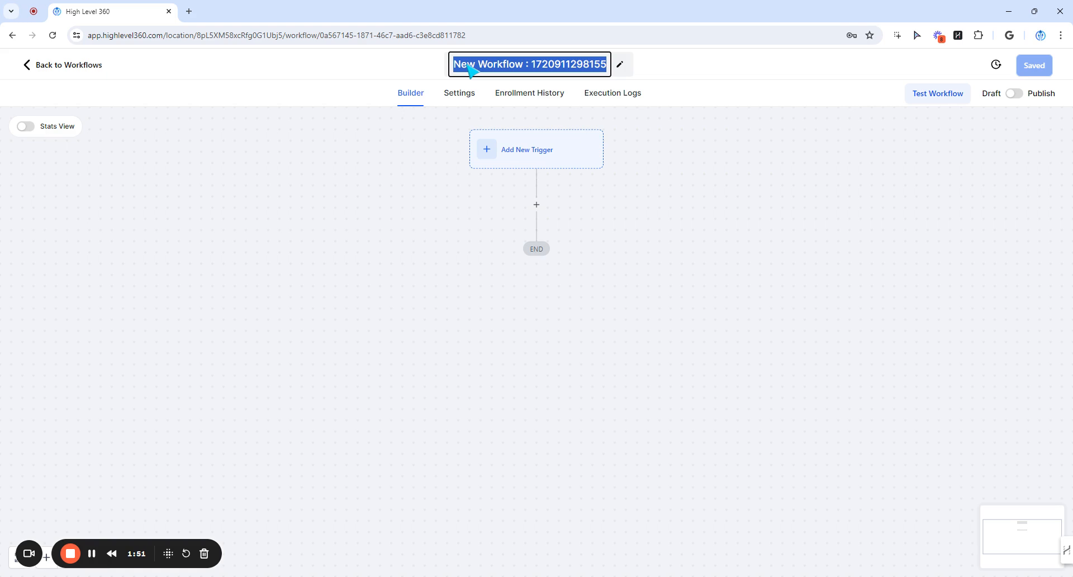
{"action": "left_click", "coordinate": [93, 556]}
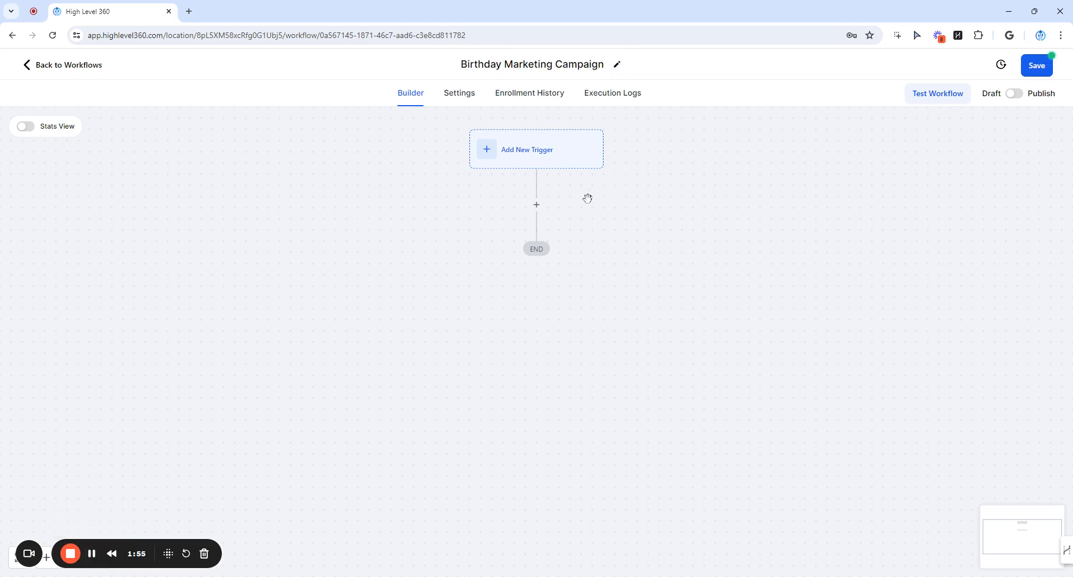
Step: Start a new workflow trigger of the type Birthday Reminder and view the trigger's information note
{"action": "left_click", "coordinate": [569, 163]}
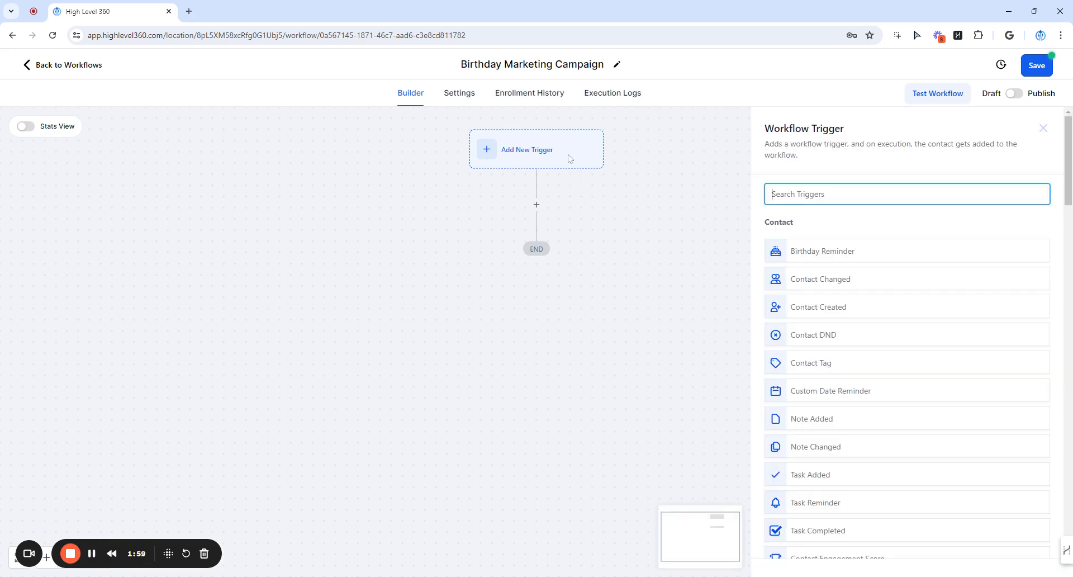
{"action": "left_click", "coordinate": [810, 212]}
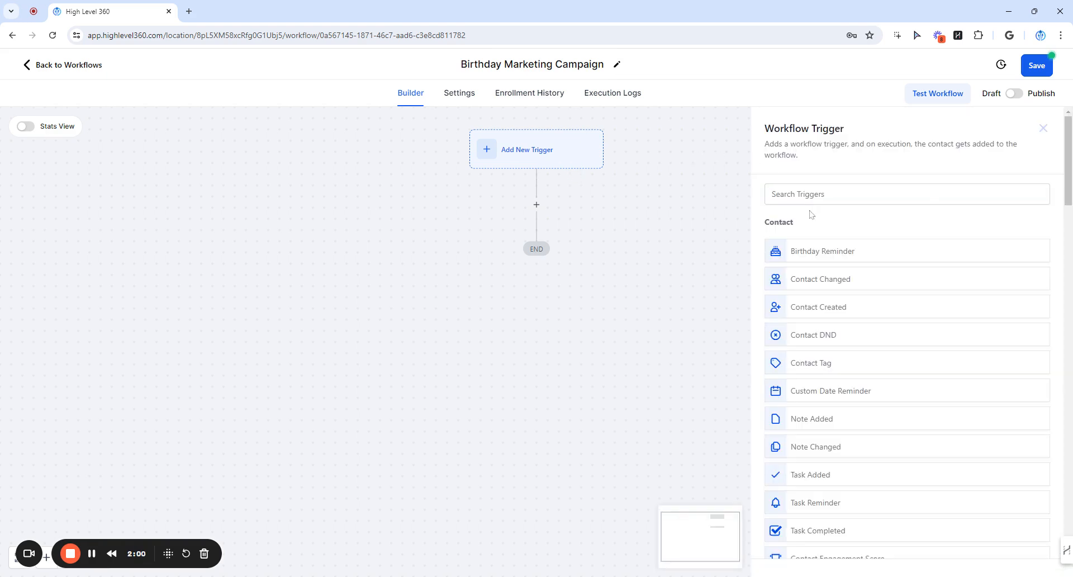
{"action": "left_click", "coordinate": [846, 251]}
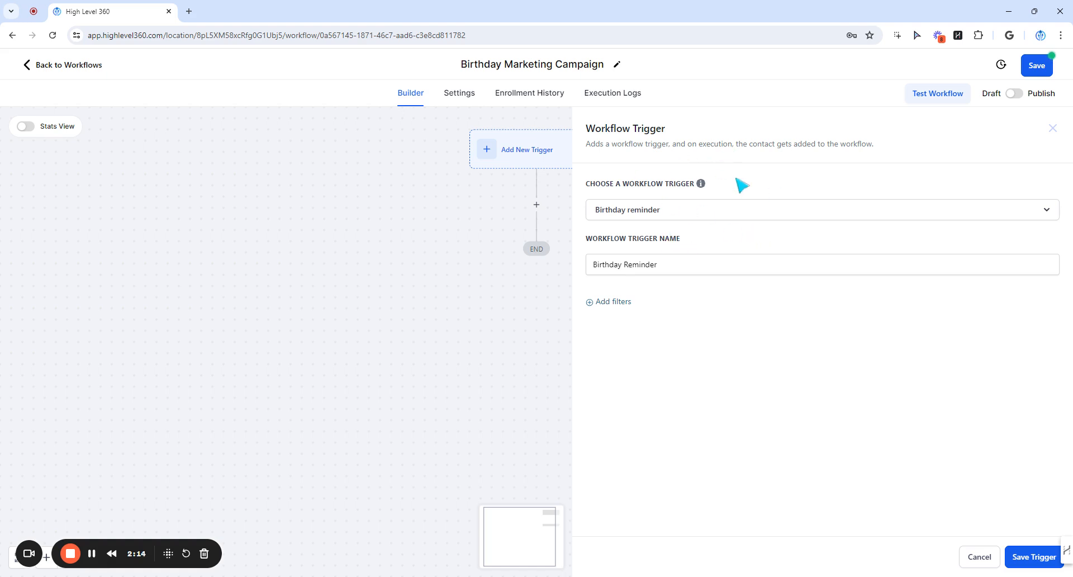
{"action": "mouse_move", "coordinate": [701, 184]}
Step: Try a "Before no. of days" filter of 2 on the birthday trigger, and delete the filter
{"action": "left_click", "coordinate": [615, 303]}
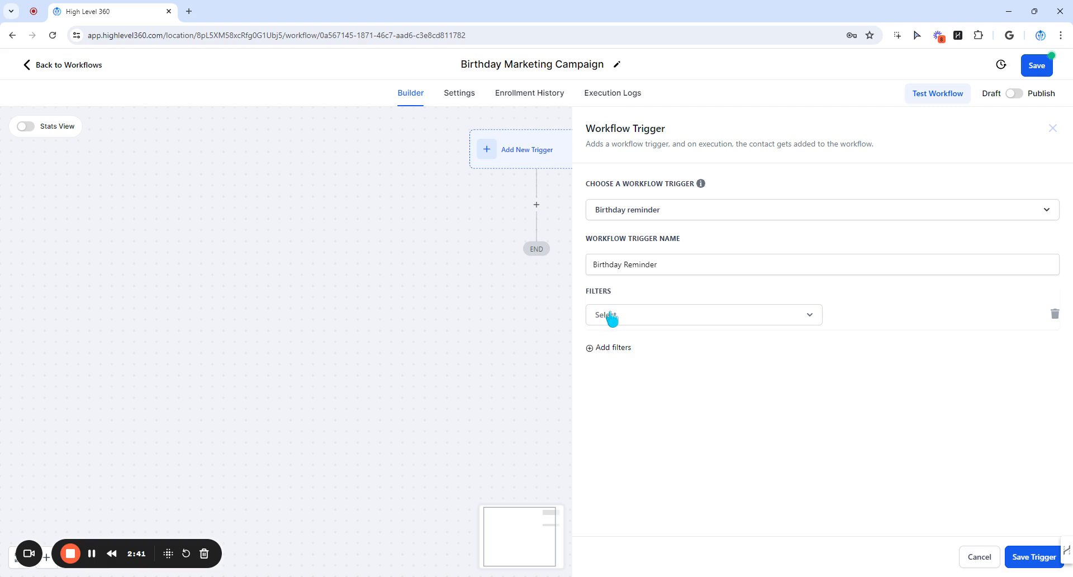
{"action": "left_click", "coordinate": [632, 316]}
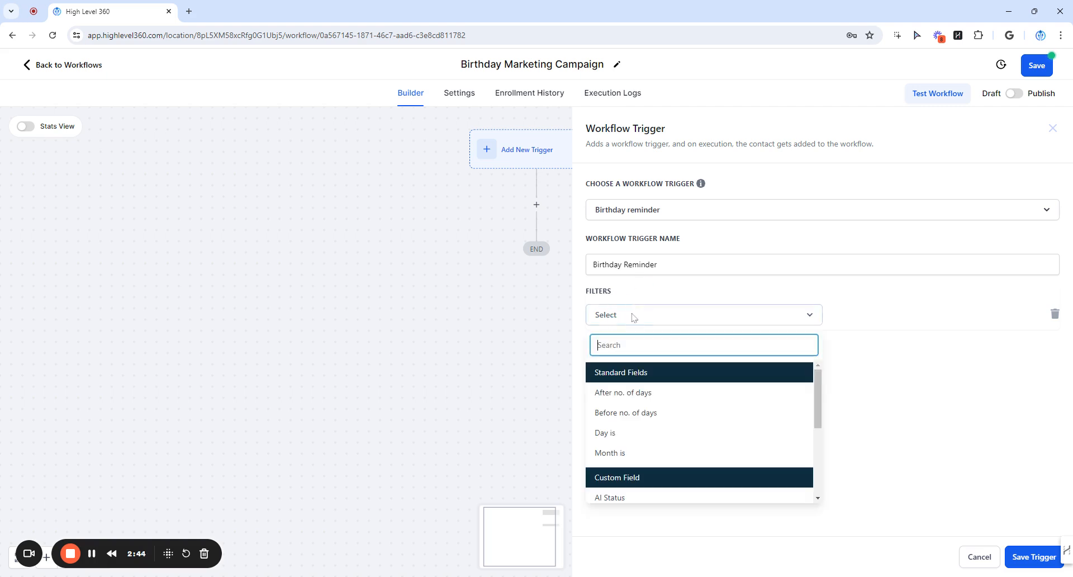
{"action": "left_click", "coordinate": [628, 413]}
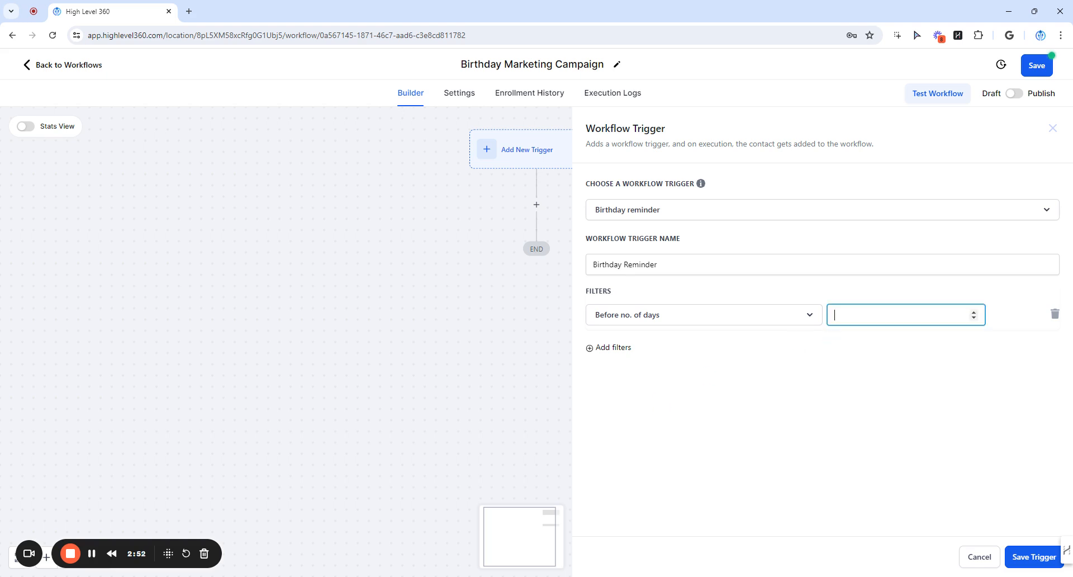
{"action": "left_click", "coordinate": [974, 312]}
{"action": "left_click", "coordinate": [974, 312]}
{"action": "left_click", "coordinate": [693, 319]}
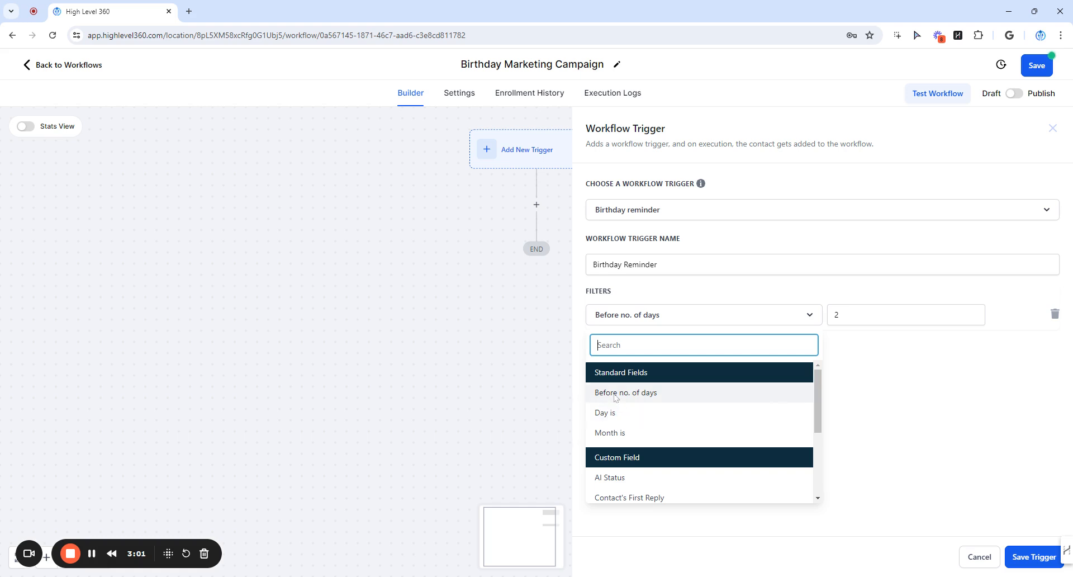
{"action": "left_click", "coordinate": [901, 315]}
{"action": "left_click", "coordinate": [1055, 314]}
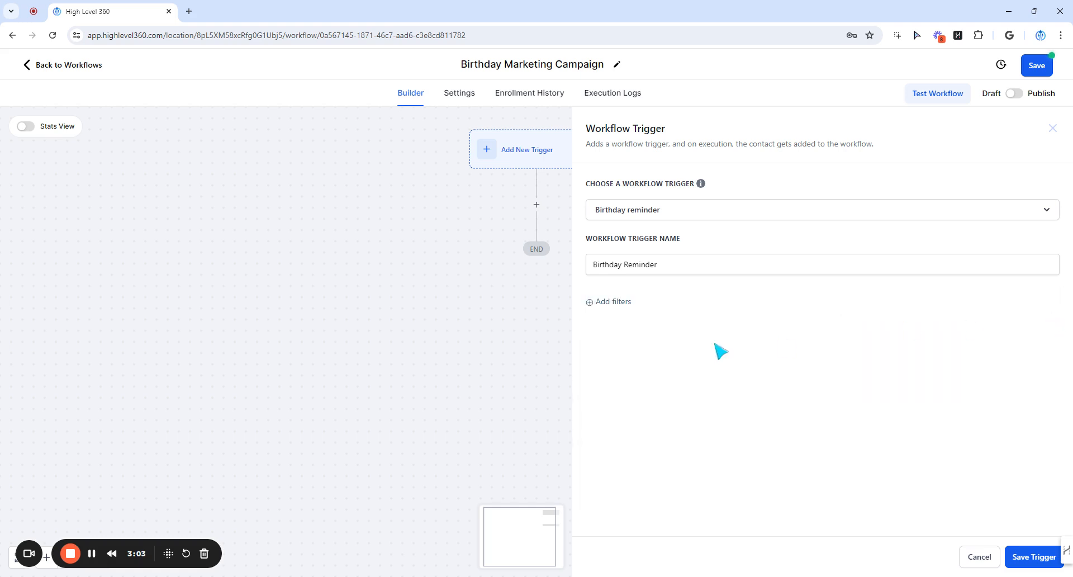
Step: Try an "After no. of days" filter with a day count on the birthday trigger, and delete the filter
{"action": "left_click", "coordinate": [612, 304]}
{"action": "left_click", "coordinate": [631, 319]}
{"action": "left_click", "coordinate": [614, 393]}
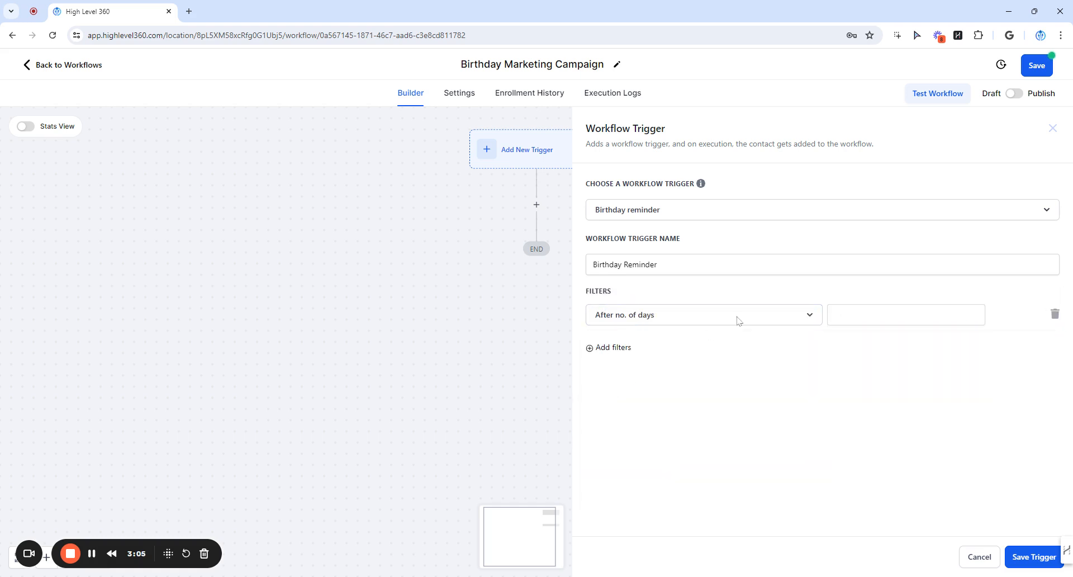
{"action": "left_click", "coordinate": [834, 315]}
{"action": "left_click", "coordinate": [974, 312]}
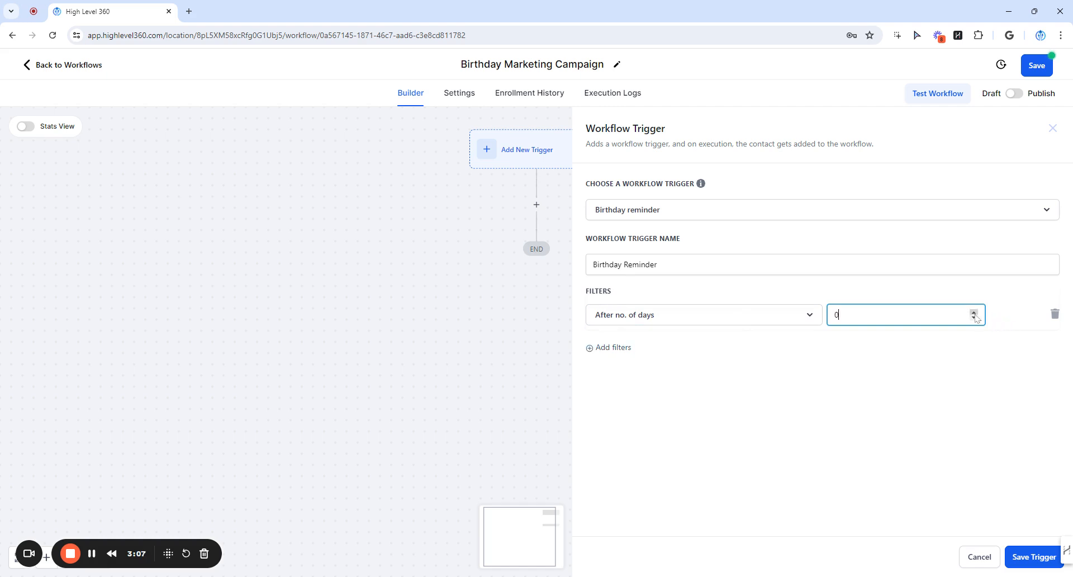
{"action": "left_click", "coordinate": [974, 312]}
{"action": "left_click", "coordinate": [1054, 314]}
Step: Try a "Day is" filter set to 1 on the birthday trigger, and delete the filter
{"action": "left_click", "coordinate": [613, 302]}
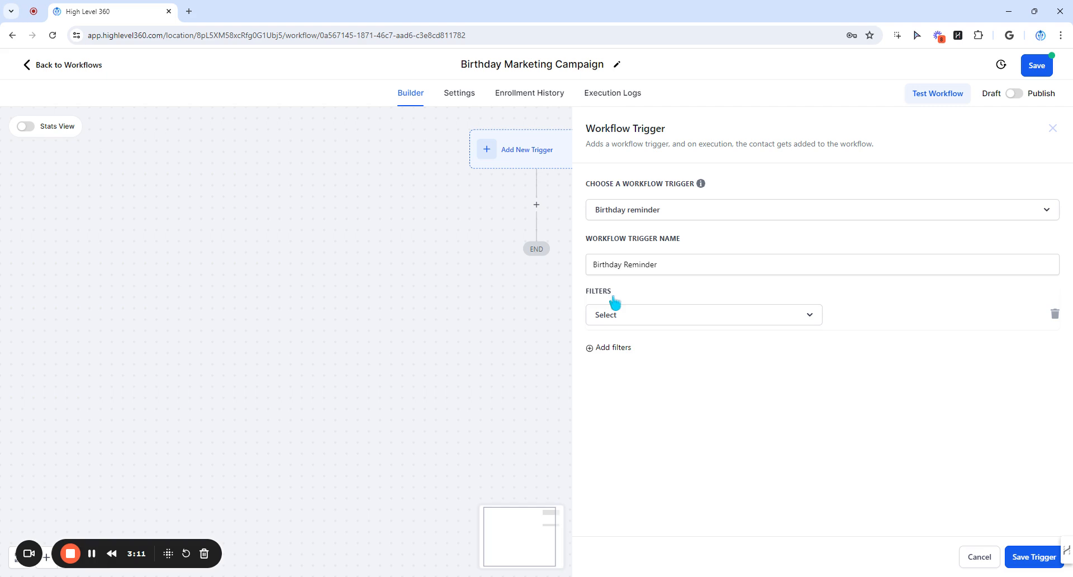
{"action": "left_click", "coordinate": [637, 315]}
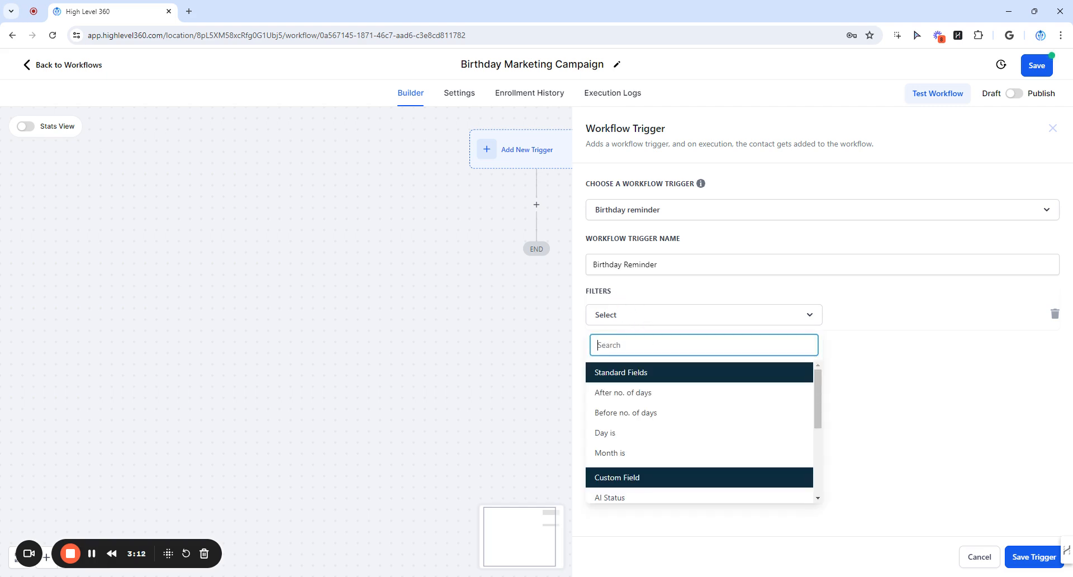
{"action": "left_click", "coordinate": [623, 440]}
{"action": "left_click", "coordinate": [919, 316]}
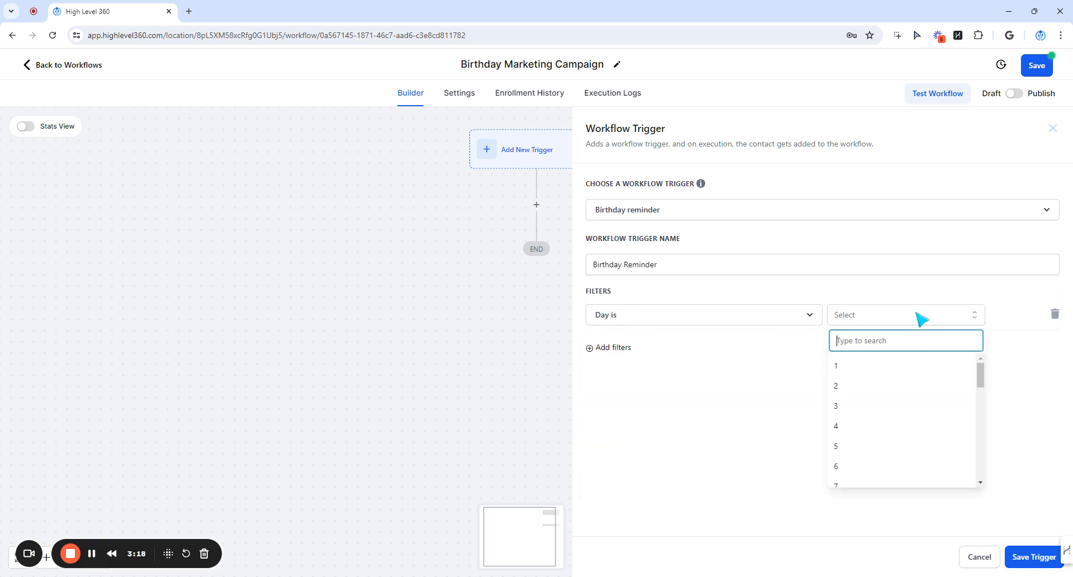
{"action": "left_click", "coordinate": [841, 364]}
{"action": "left_click", "coordinate": [1054, 313]}
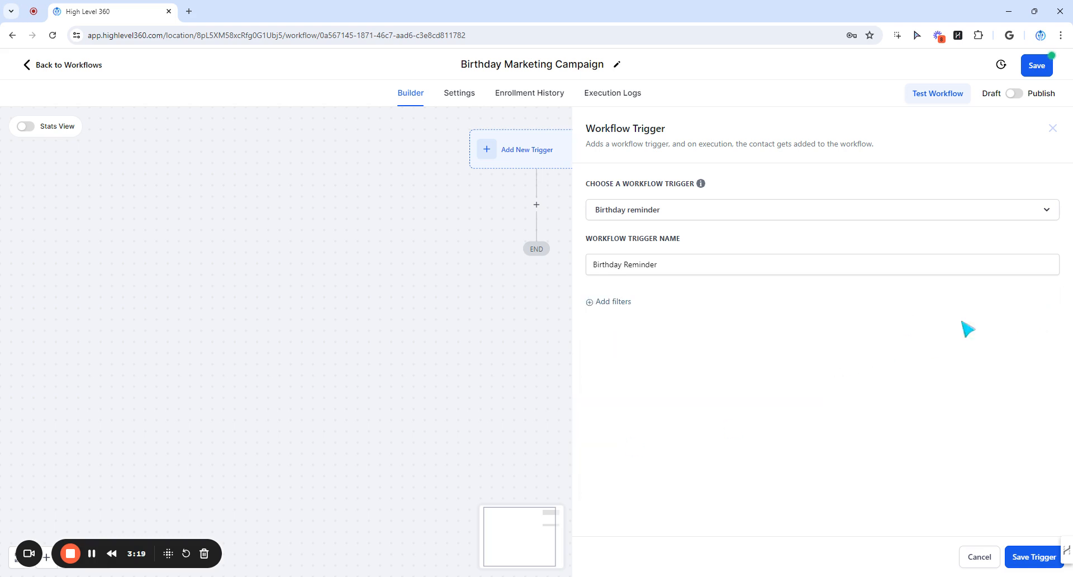
Step: Try a "Month is" filter on the birthday trigger, look through the month choices, and delete the filter
{"action": "left_click", "coordinate": [612, 304]}
{"action": "left_click", "coordinate": [617, 317]}
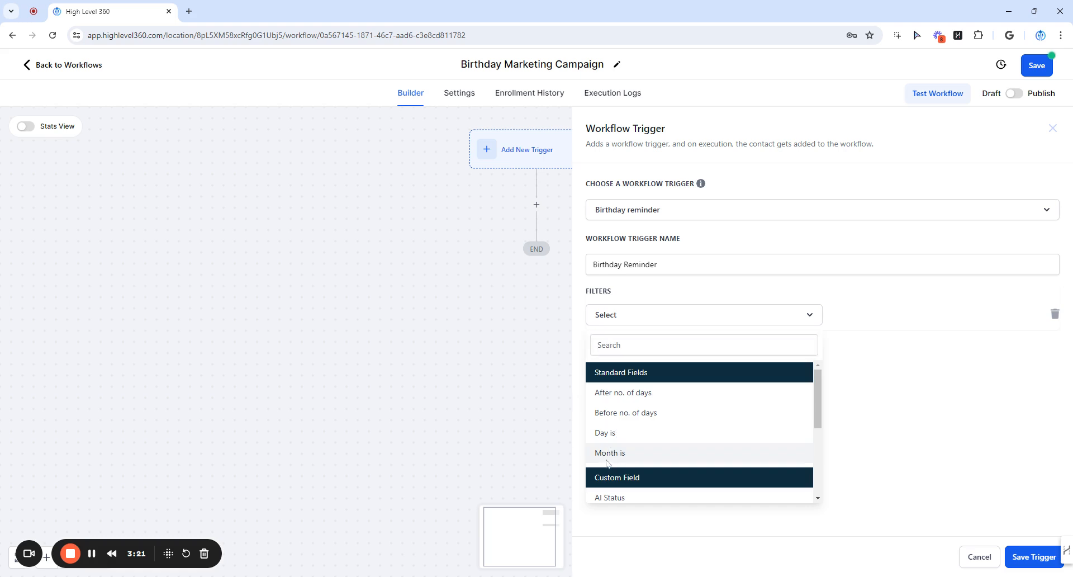
{"action": "left_click", "coordinate": [612, 453]}
{"action": "left_click", "coordinate": [856, 321]}
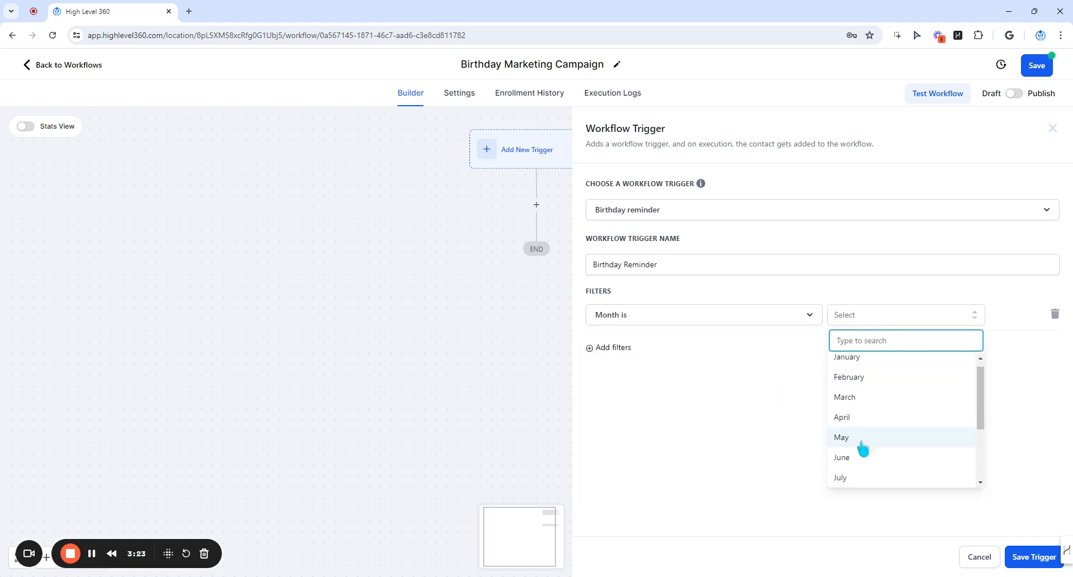
{"action": "scroll", "coordinate": [862, 446], "scroll_direction": "down", "scroll_amount": 3}
{"action": "scroll", "coordinate": [891, 459], "scroll_direction": "up", "scroll_amount": 3}
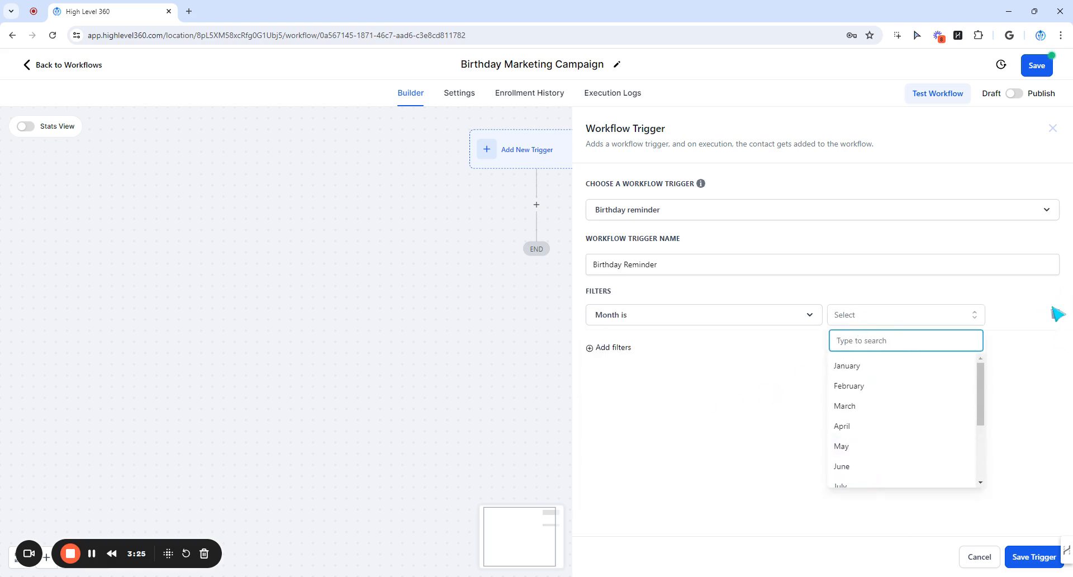
{"action": "left_click", "coordinate": [1055, 313]}
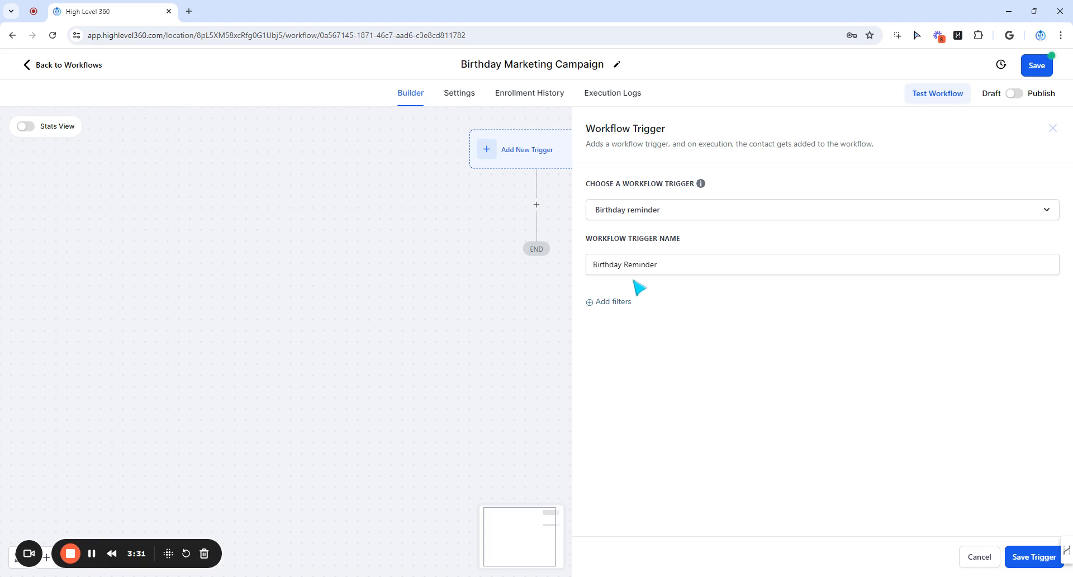
Step: Save the Birthday Reminder trigger without filters and save the workflow
{"action": "left_click", "coordinate": [1022, 559]}
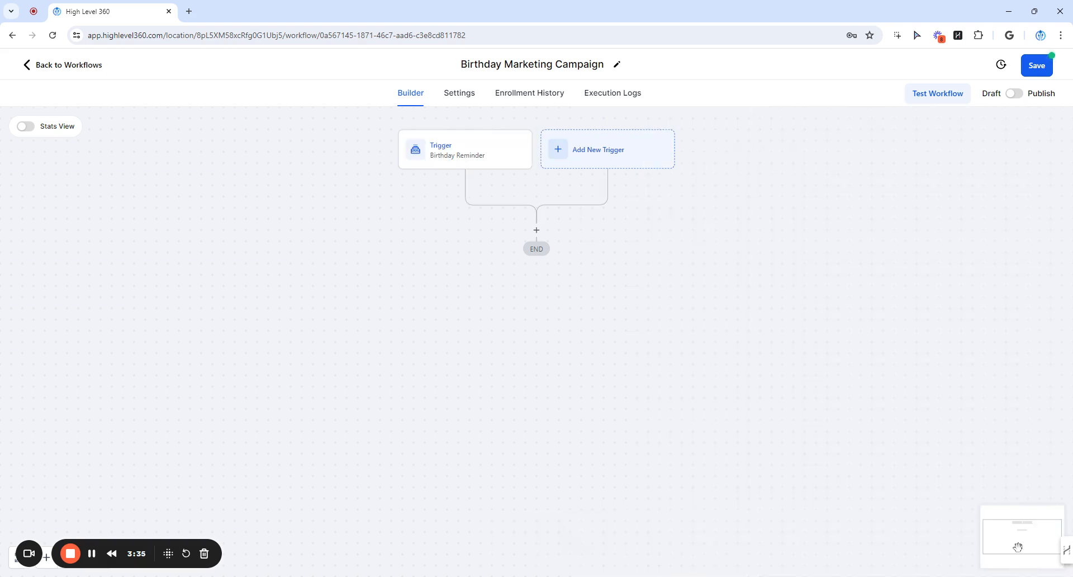
{"action": "left_click", "coordinate": [1041, 67]}
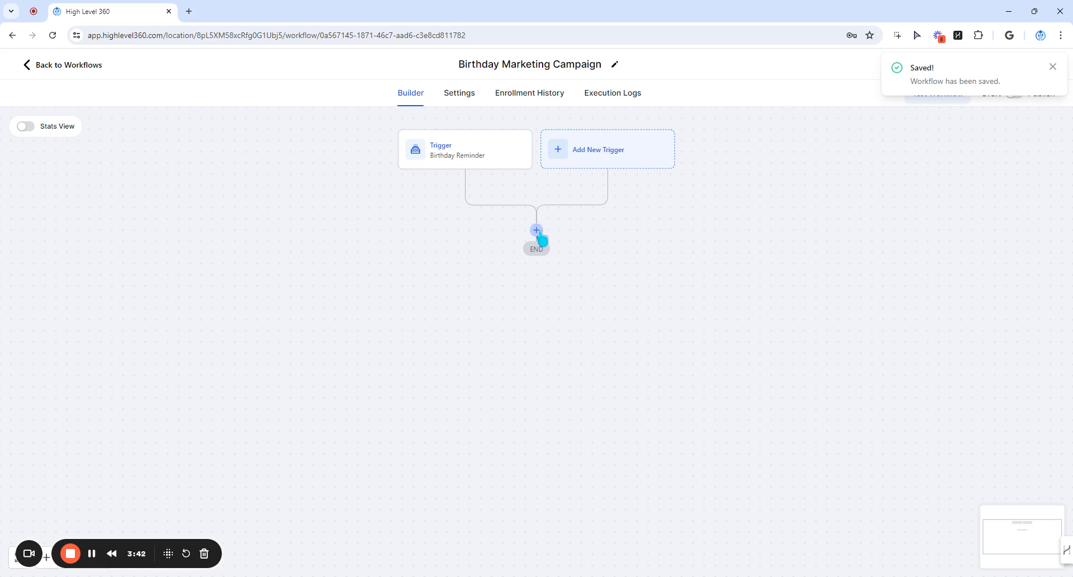
Step: Add a Send SMS action below the trigger and name it "Happy Birthday Message"
{"action": "left_click", "coordinate": [537, 230]}
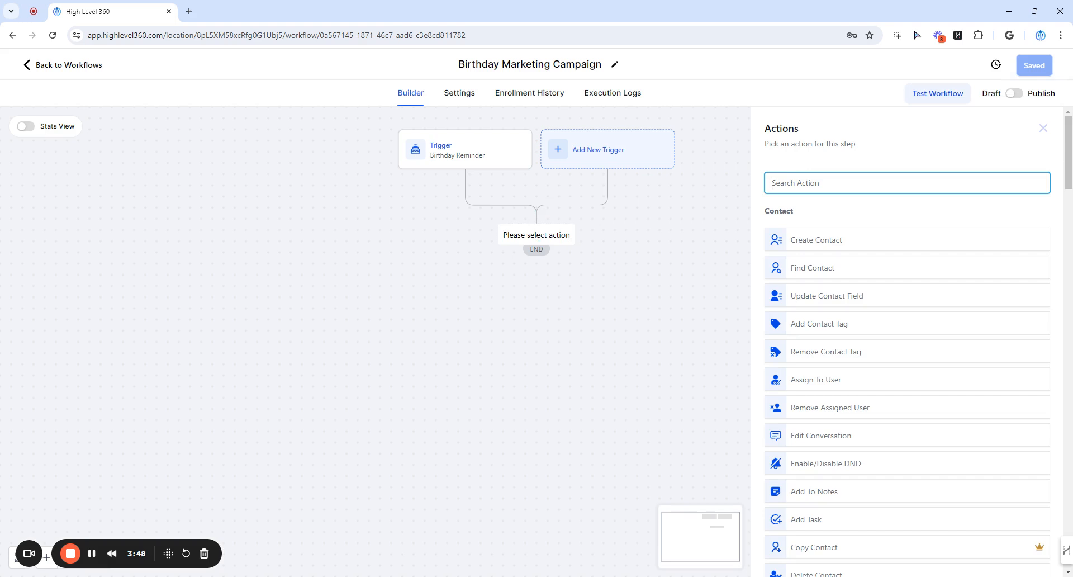
{"action": "type", "text": "sms"}
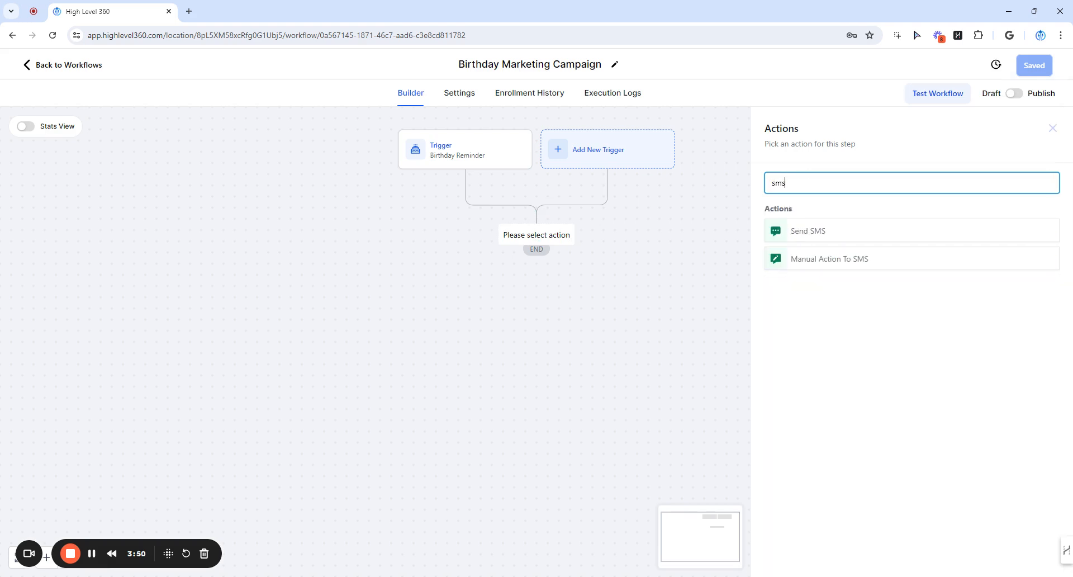
{"action": "left_click", "coordinate": [809, 235]}
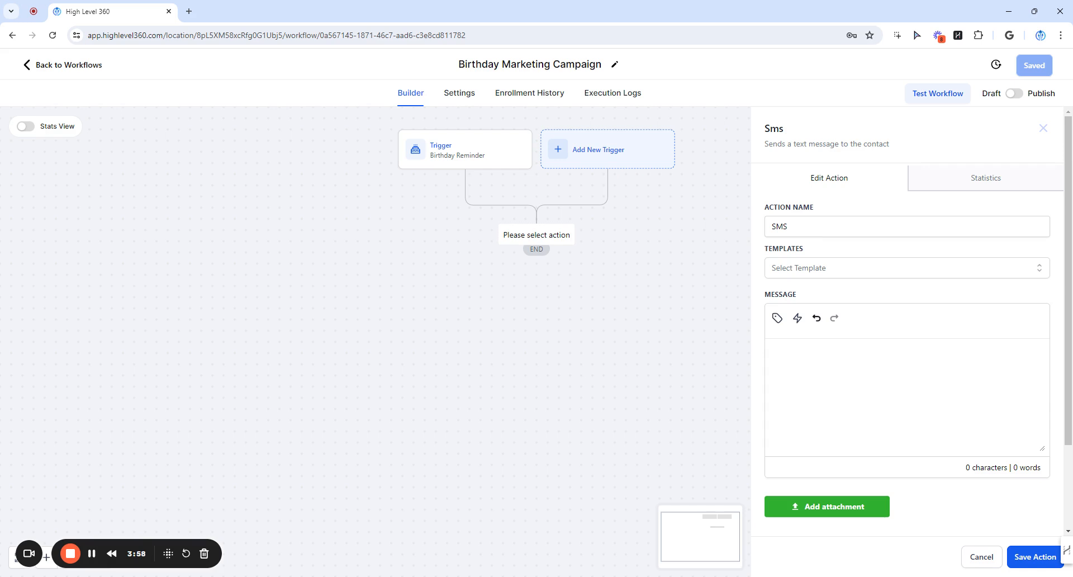
{"action": "left_click_drag", "start_coordinate": [799, 226], "coordinate": [743, 226]}
{"action": "left_click", "coordinate": [799, 227]}
{"action": "type", "text": "Happy Birthday"}
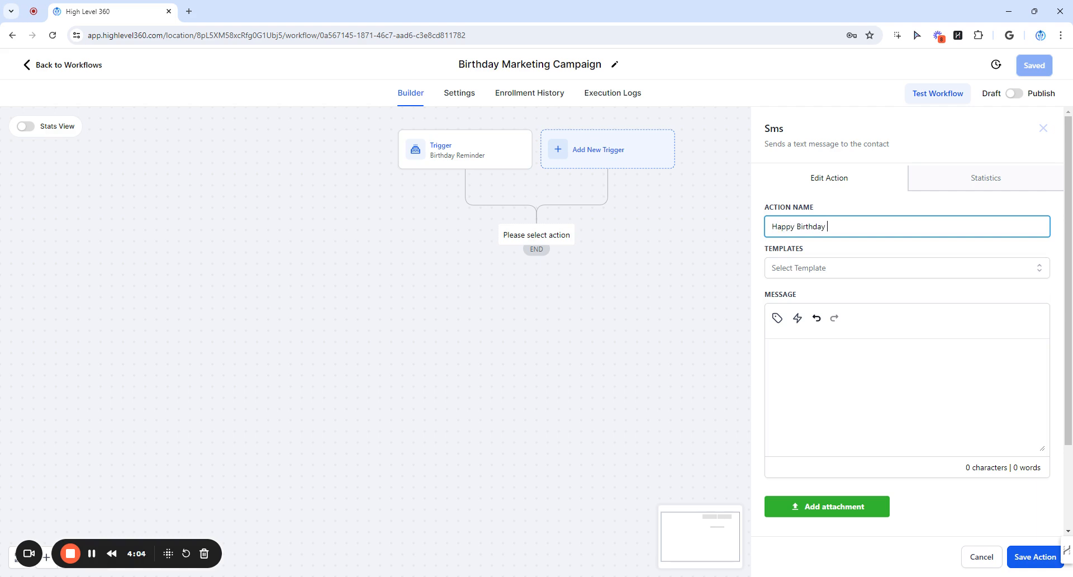
{"action": "type", "text": " Message"}
Step: Write an SMS wishing {{contact.first_name}} happy birthday with 20% off, code HAPPYBIRTHDAY24, valid this week only, signed {{location.name}}, and save the action
{"action": "left_click", "coordinate": [801, 362]}
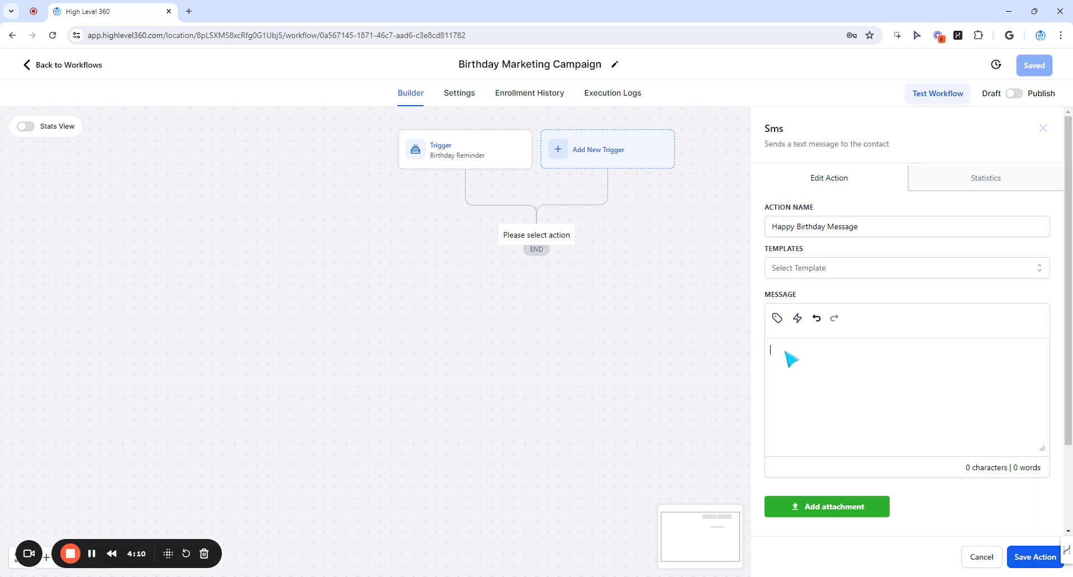
{"action": "type", "text": "Happy Birthday {{contact.first_name}}!🎁🎉  To celebrate your special day, we're giving you 20% off everything! - HAPPYBIRTHDAY24  Hurry Offer valid this week only!  Wishing you all the best, {{location.name}}"}
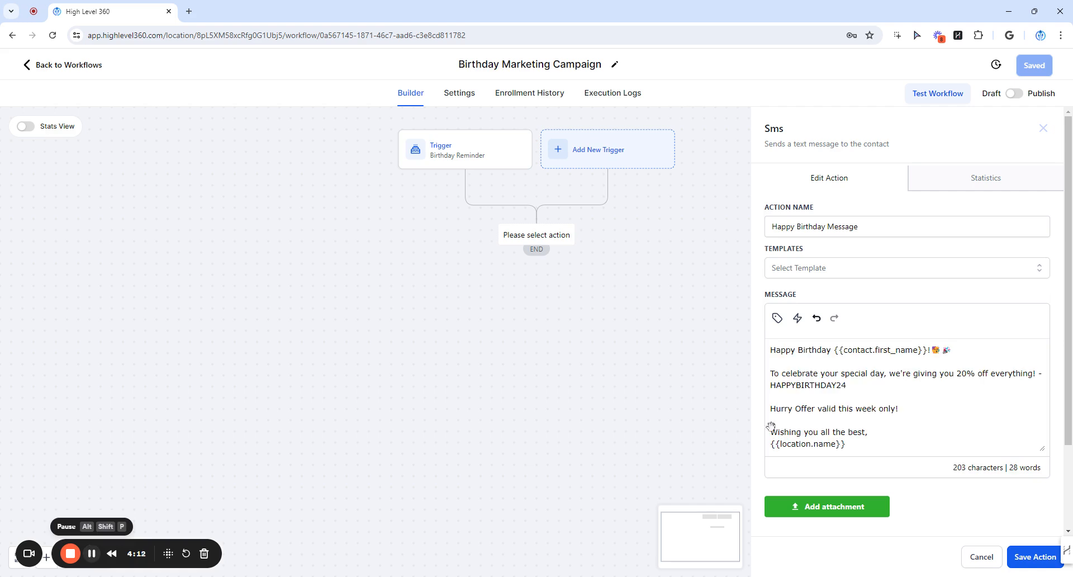
{"action": "scroll", "coordinate": [878, 413], "scroll_direction": "down", "scroll_amount": 2}
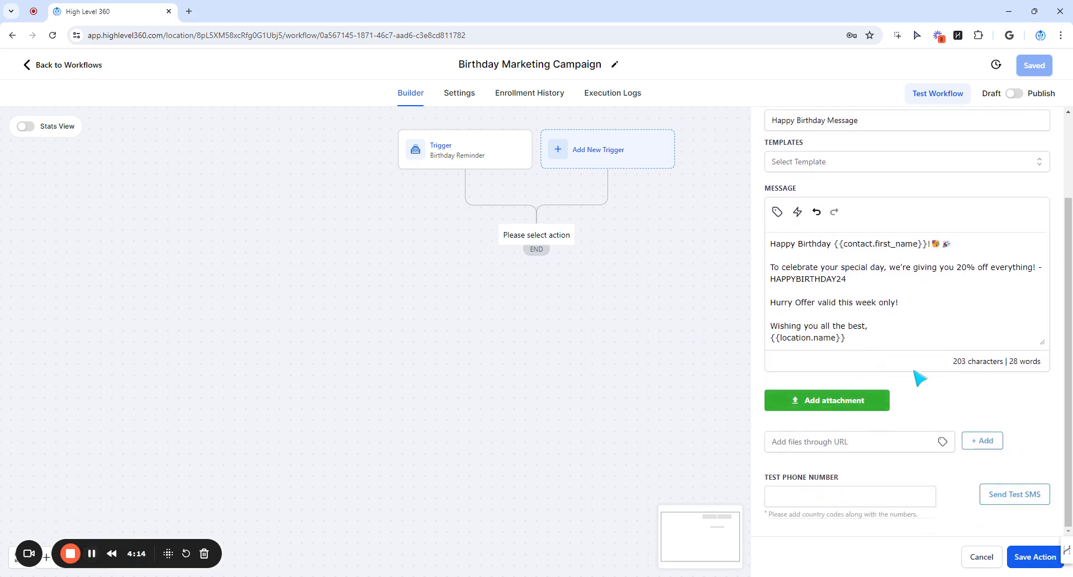
{"action": "scroll", "coordinate": [919, 376], "scroll_direction": "up", "scroll_amount": 2}
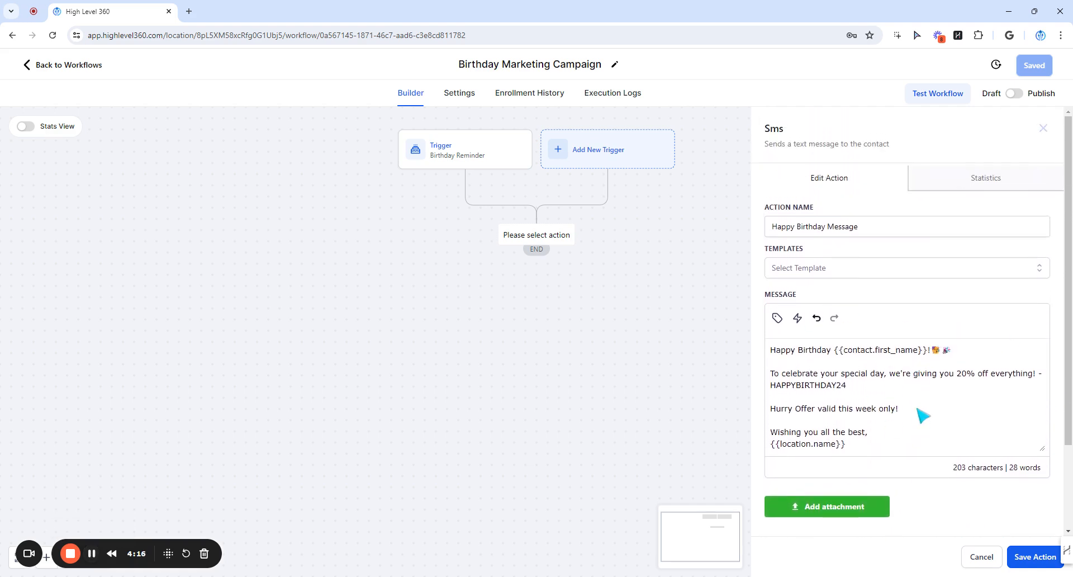
{"action": "left_click", "coordinate": [1027, 559]}
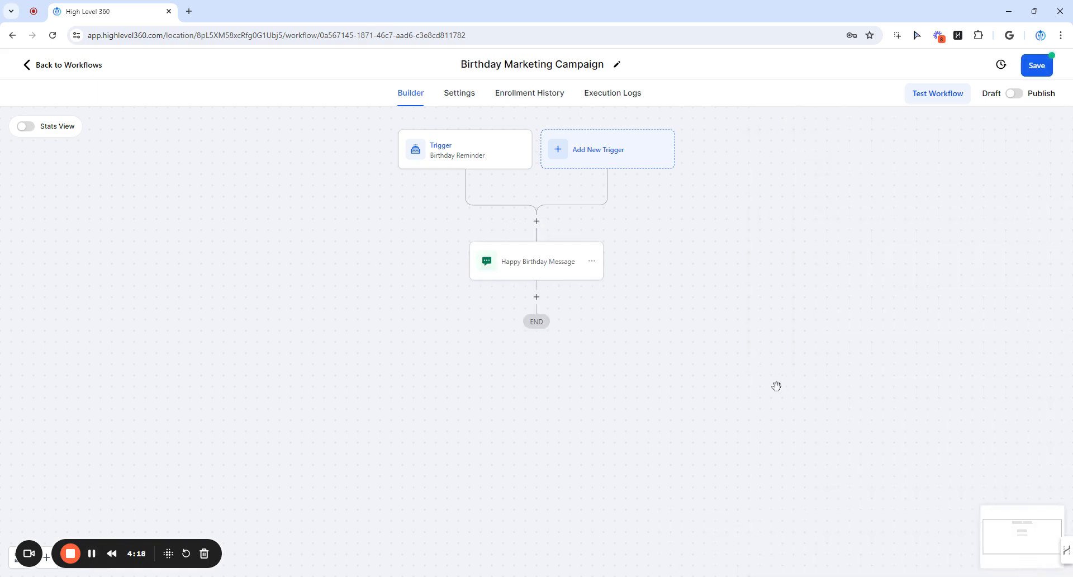
Step: Add a Send Email action after the birthday SMS and name it "Happy Birthday Email"
{"action": "left_click", "coordinate": [536, 296]}
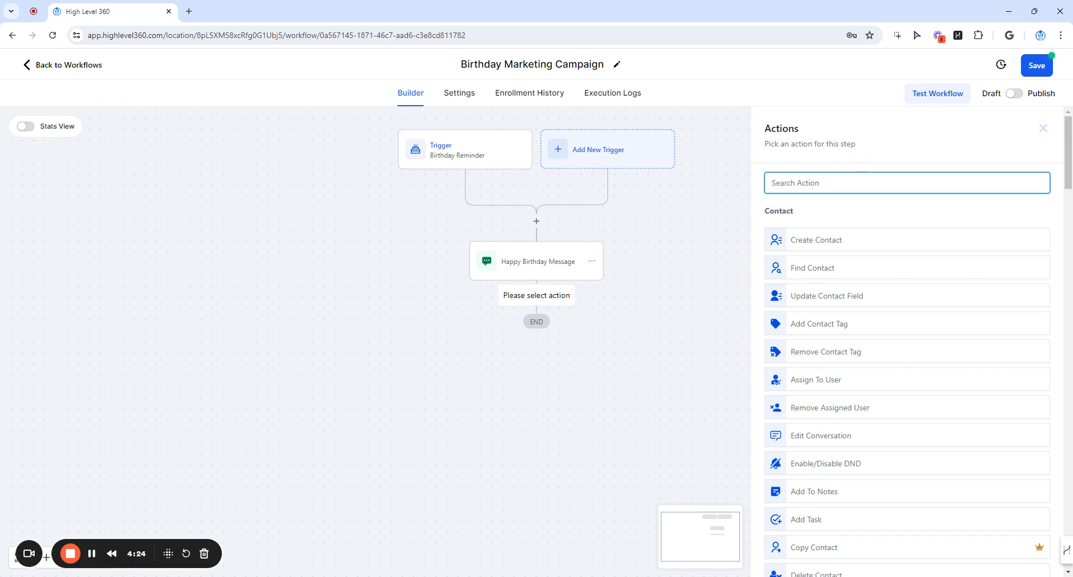
{"action": "type", "text": "emai"}
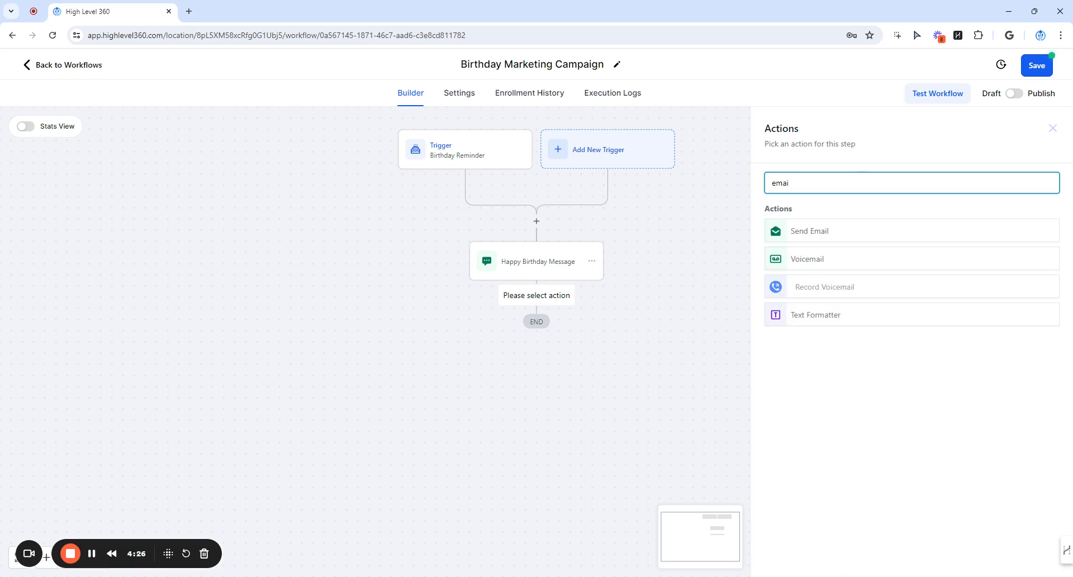
{"action": "left_click", "coordinate": [815, 240]}
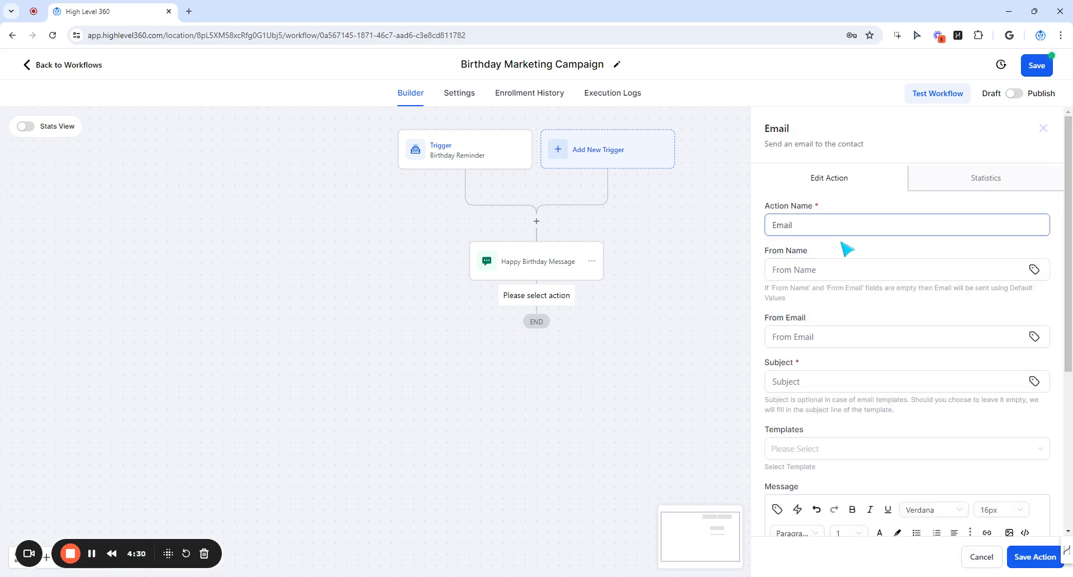
{"action": "key", "text": "ctrl+a"}
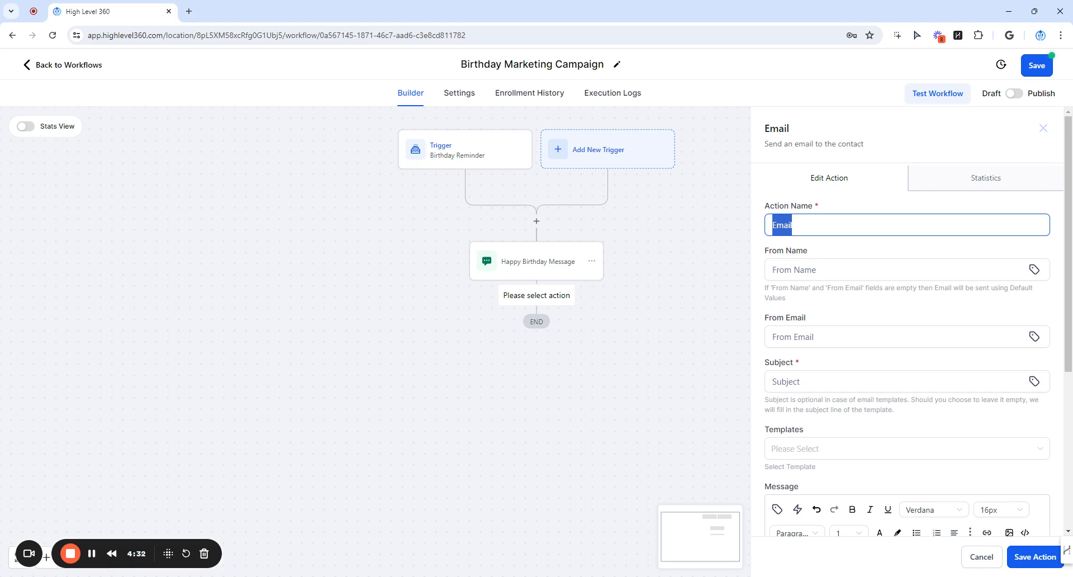
{"action": "type", "text": "Happy Birthday"}
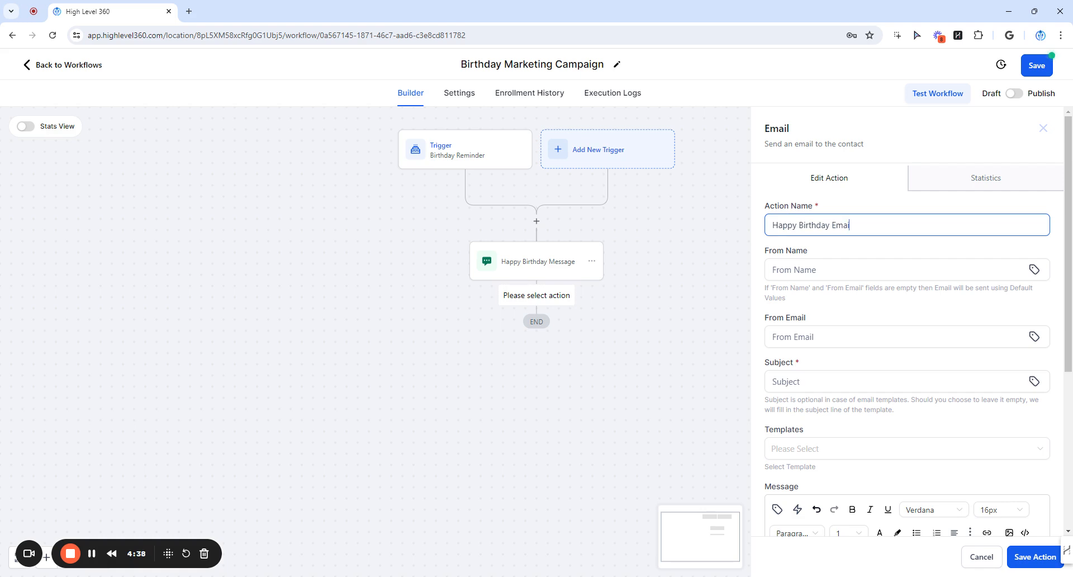
Step: Set the email's From Name to the account name custom value, {{location.name}}
{"action": "scroll", "coordinate": [821, 228], "scroll_direction": "down", "scroll_amount": 1}
{"action": "left_click", "coordinate": [820, 217]}
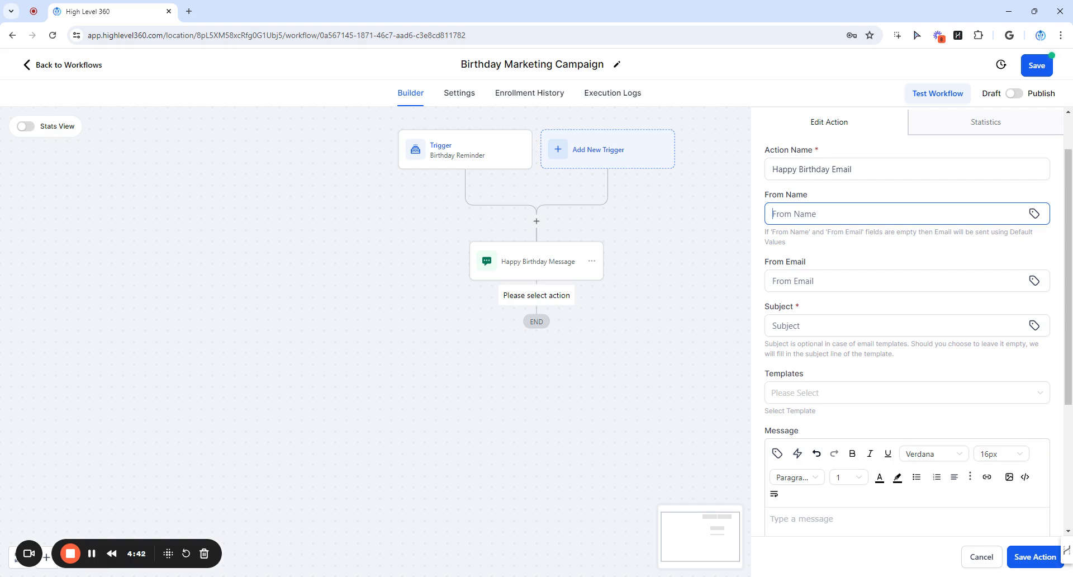
{"action": "left_click", "coordinate": [1034, 218]}
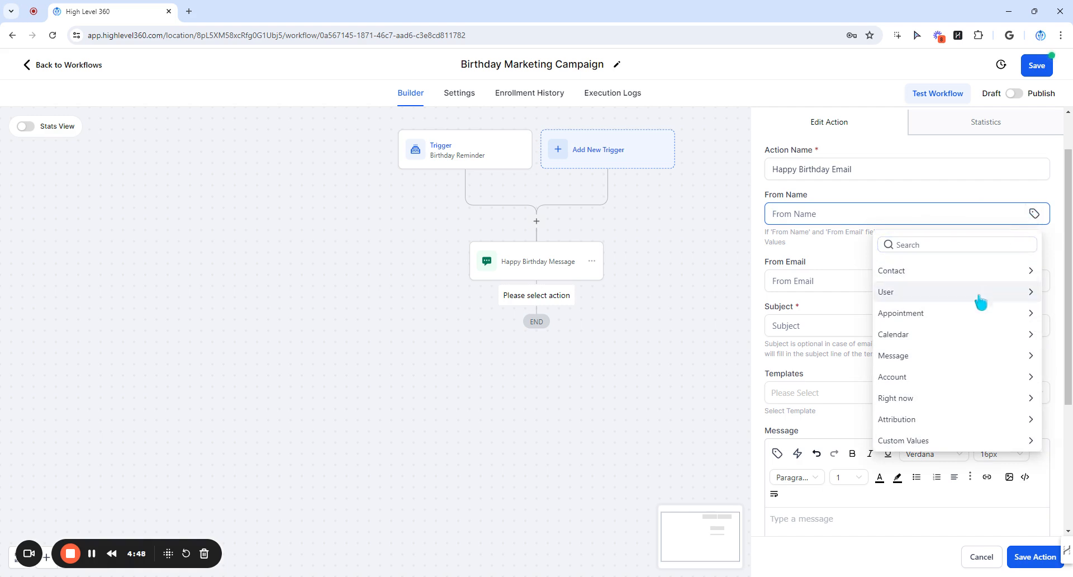
{"action": "left_click", "coordinate": [1028, 380]}
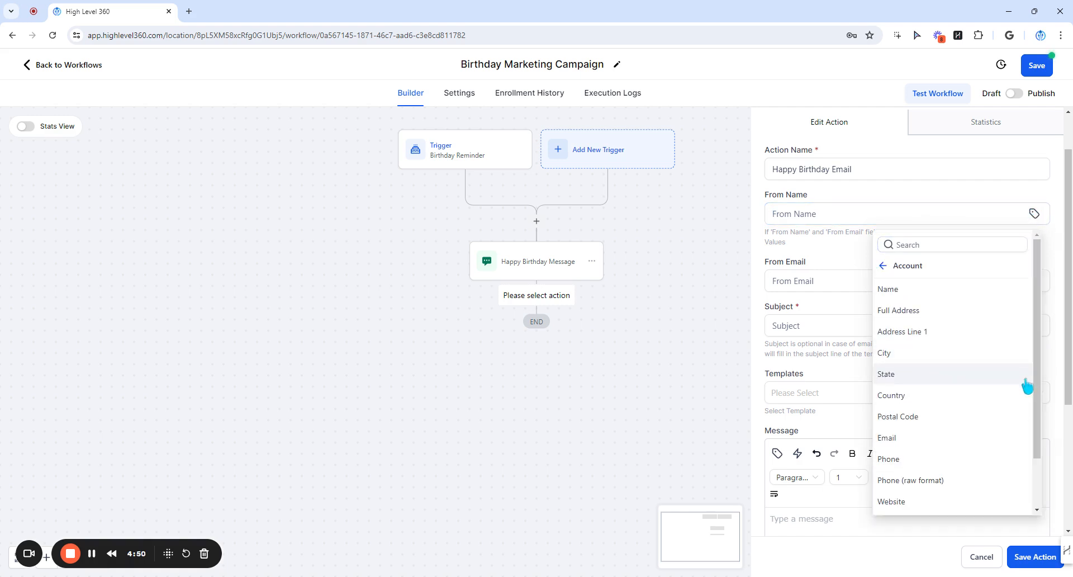
{"action": "left_click", "coordinate": [894, 290]}
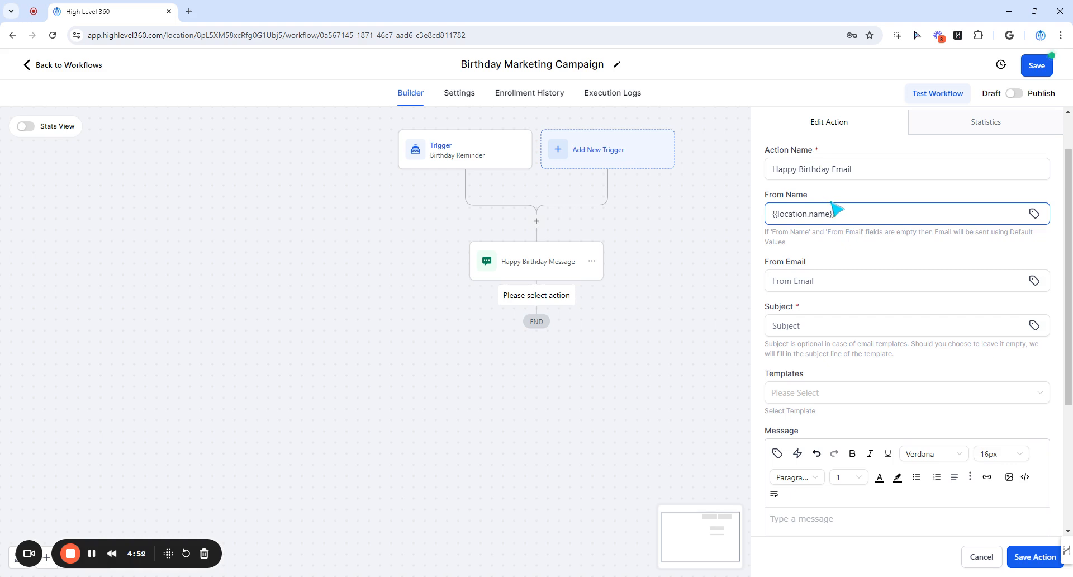
{"action": "left_click_drag", "start_coordinate": [836, 215], "coordinate": [768, 220]}
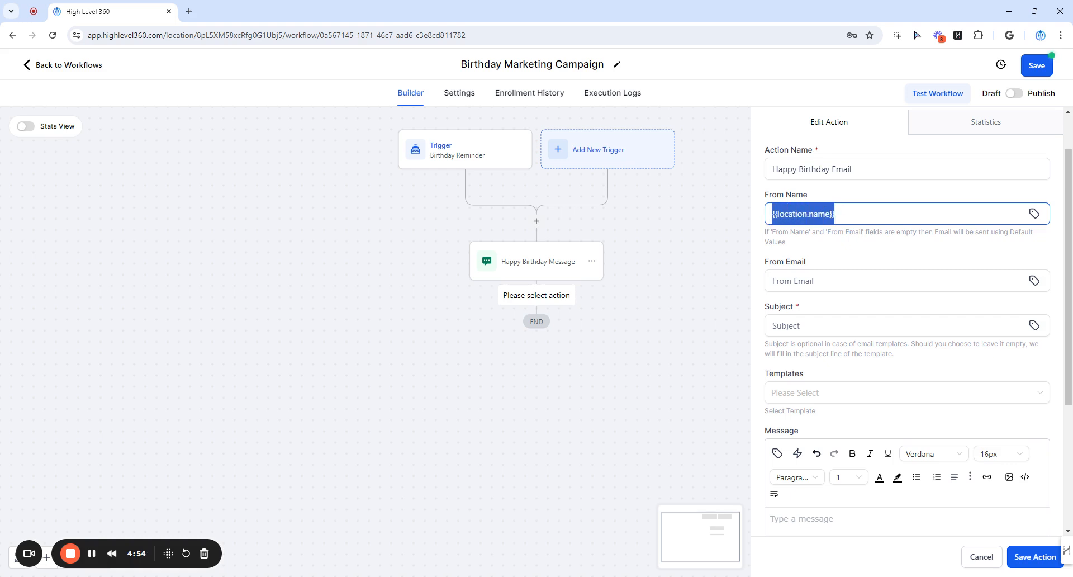
{"action": "left_click", "coordinate": [863, 214]}
Step: Set the email's From Email to the account email custom value, {{location.email}}
{"action": "scroll", "coordinate": [863, 213], "scroll_direction": "down", "scroll_amount": 1}
{"action": "left_click", "coordinate": [852, 224]}
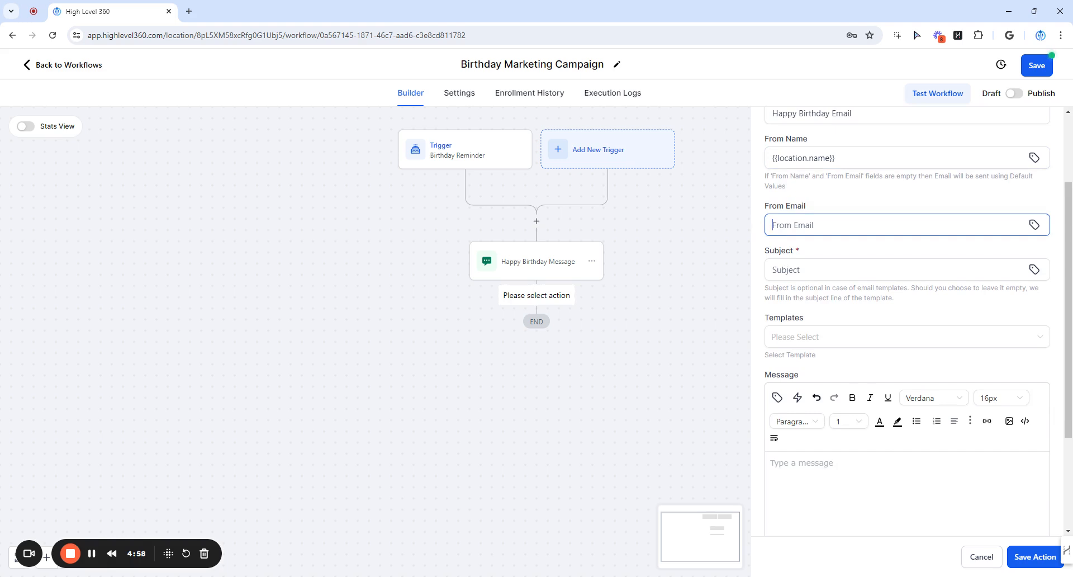
{"action": "left_click", "coordinate": [1033, 226]}
{"action": "left_click", "coordinate": [897, 391]}
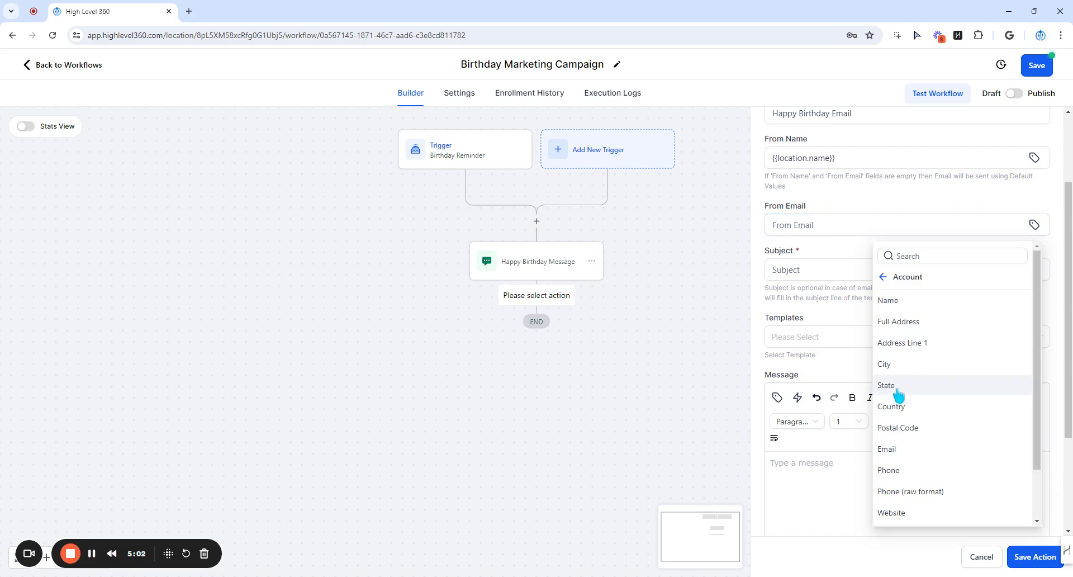
{"action": "left_click", "coordinate": [894, 448]}
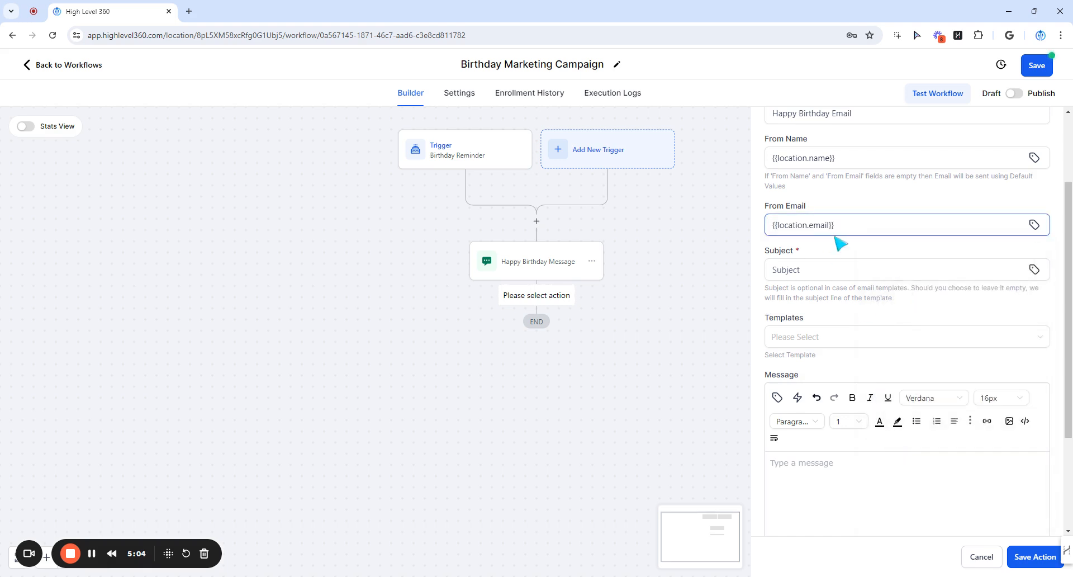
{"action": "scroll", "coordinate": [844, 241], "scroll_direction": "up", "scroll_amount": 1}
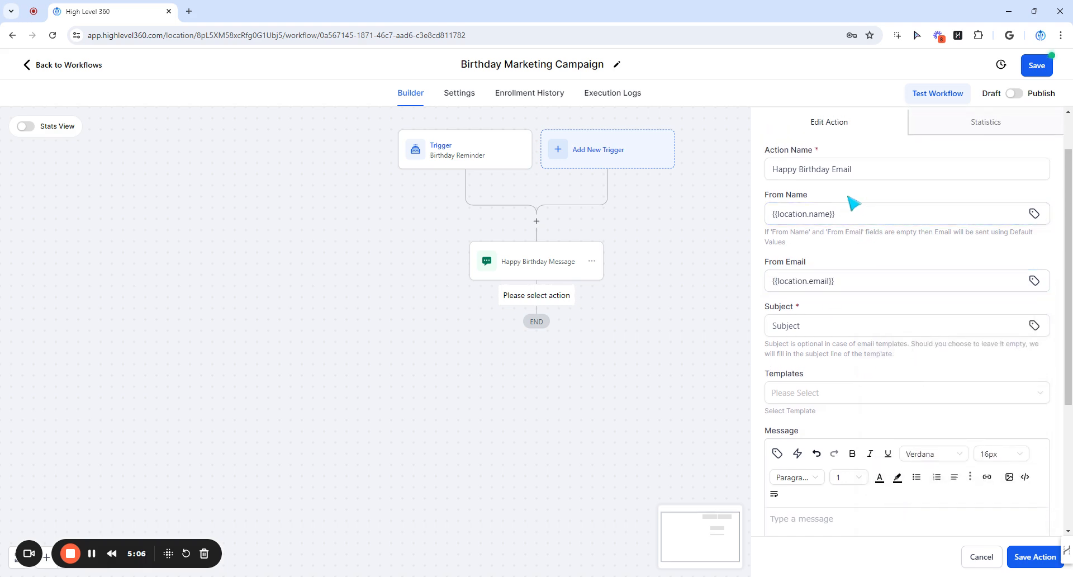
{"action": "left_click", "coordinate": [863, 215]}
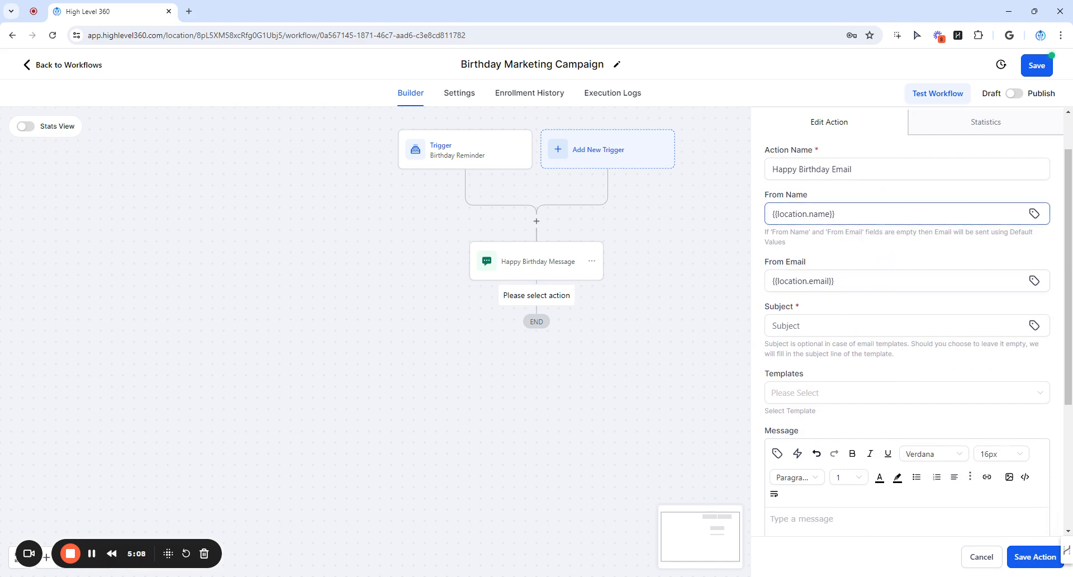
{"action": "left_click_drag", "start_coordinate": [861, 215], "coordinate": [740, 214]}
{"action": "left_click", "coordinate": [864, 216]}
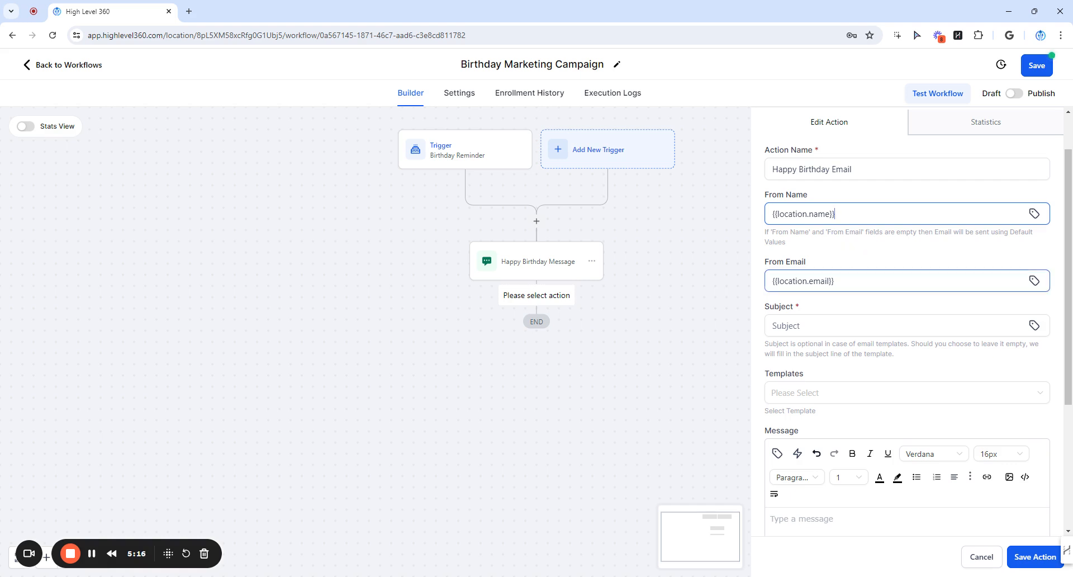
{"action": "scroll", "coordinate": [847, 290], "scroll_direction": "up", "scroll_amount": 1}
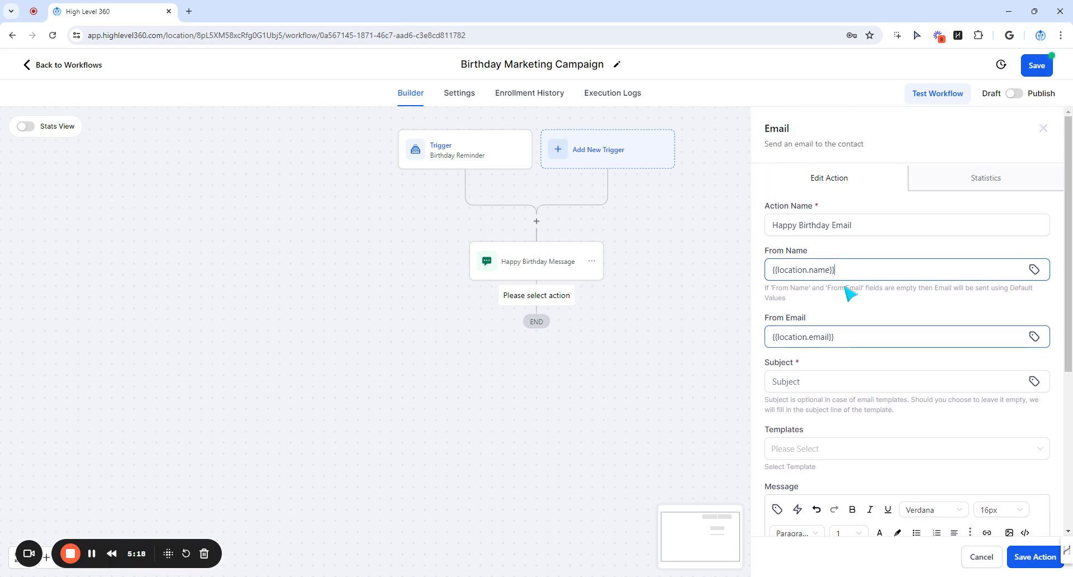
Step: Enter the subject "Special Gift Just For You!🎁" and a birthday message to {{contact.first_name}} offering 20% off with code HAPPYBIRTHDAY24, signed {{location.name}}
{"action": "scroll", "coordinate": [848, 288], "scroll_direction": "down", "scroll_amount": 2}
{"action": "left_click", "coordinate": [847, 270]}
{"action": "scroll", "coordinate": [774, 239], "scroll_direction": "down", "scroll_amount": 1}
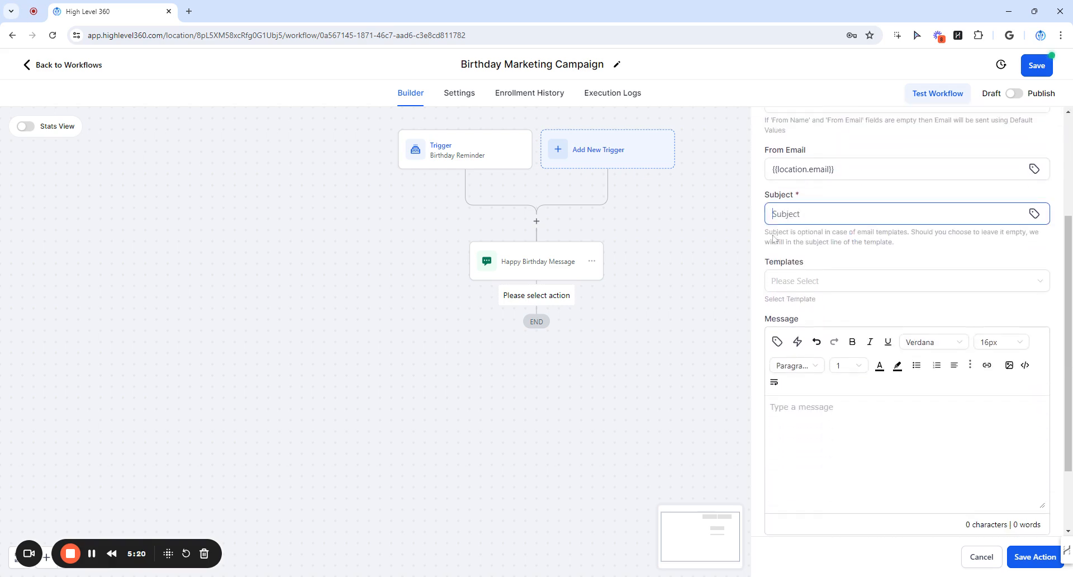
{"action": "left_click", "coordinate": [805, 431]}
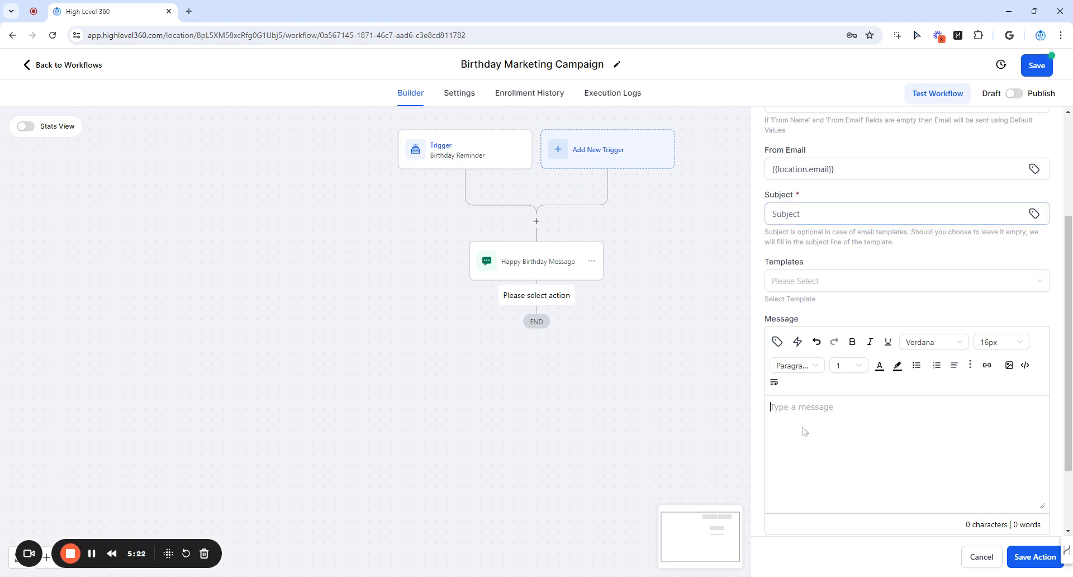
{"action": "scroll", "coordinate": [839, 402], "scroll_direction": "down", "scroll_amount": 2}
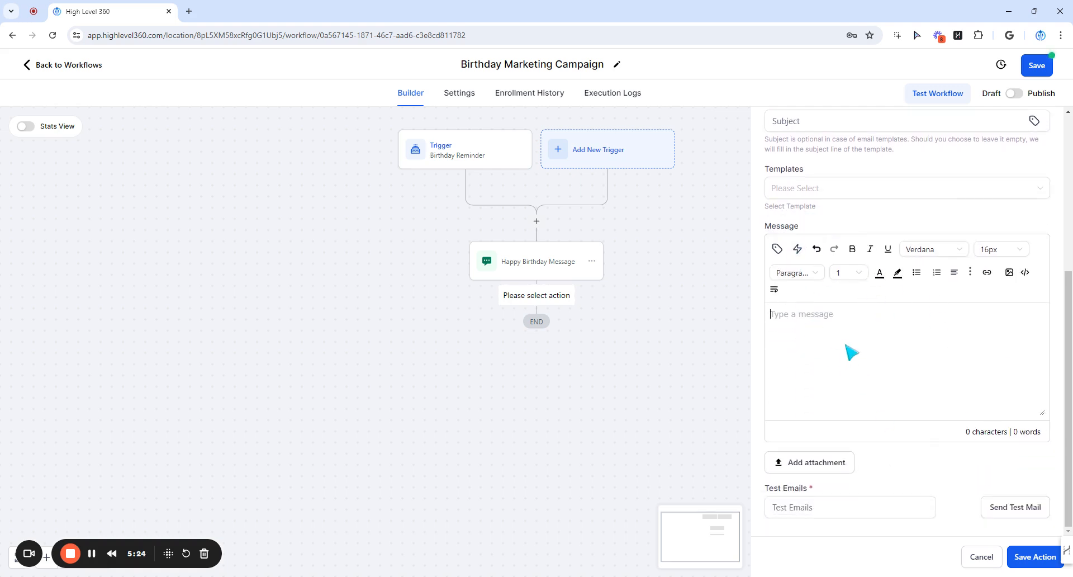
{"action": "scroll", "coordinate": [857, 360], "scroll_direction": "up", "scroll_amount": 1}
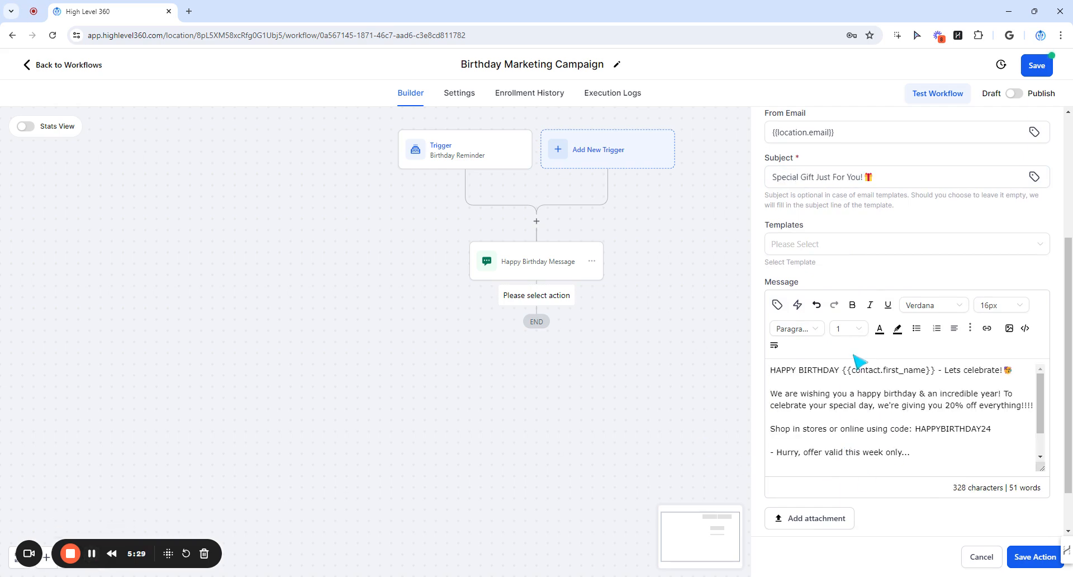
{"action": "scroll", "coordinate": [858, 352], "scroll_direction": "up", "scroll_amount": 1}
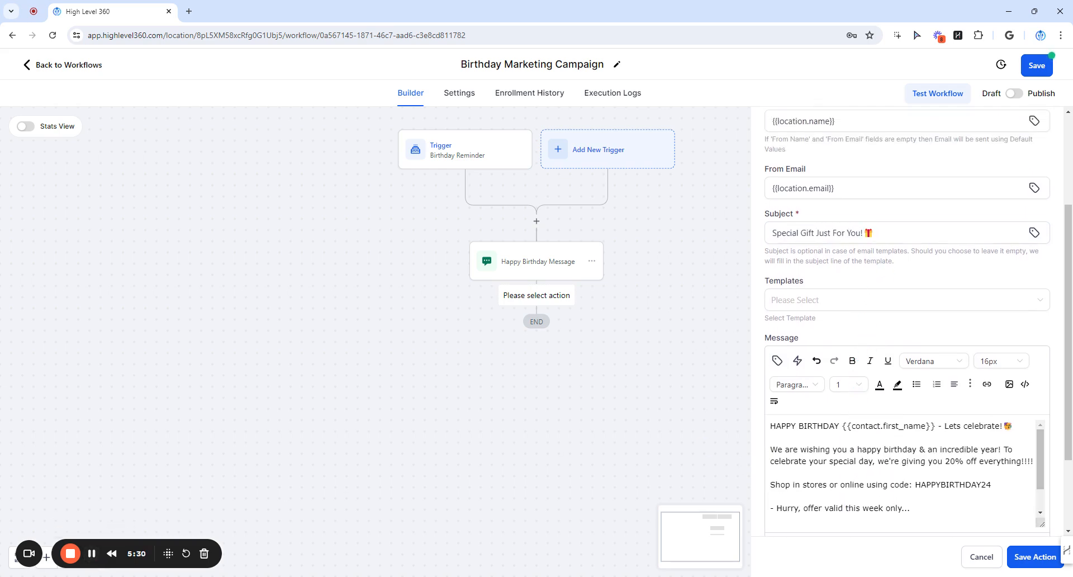
Step: Check the email's subject and message down to the sign-off, and save the email action
{"action": "left_click_drag", "start_coordinate": [875, 233], "coordinate": [763, 239]}
{"action": "left_click", "coordinate": [899, 233]}
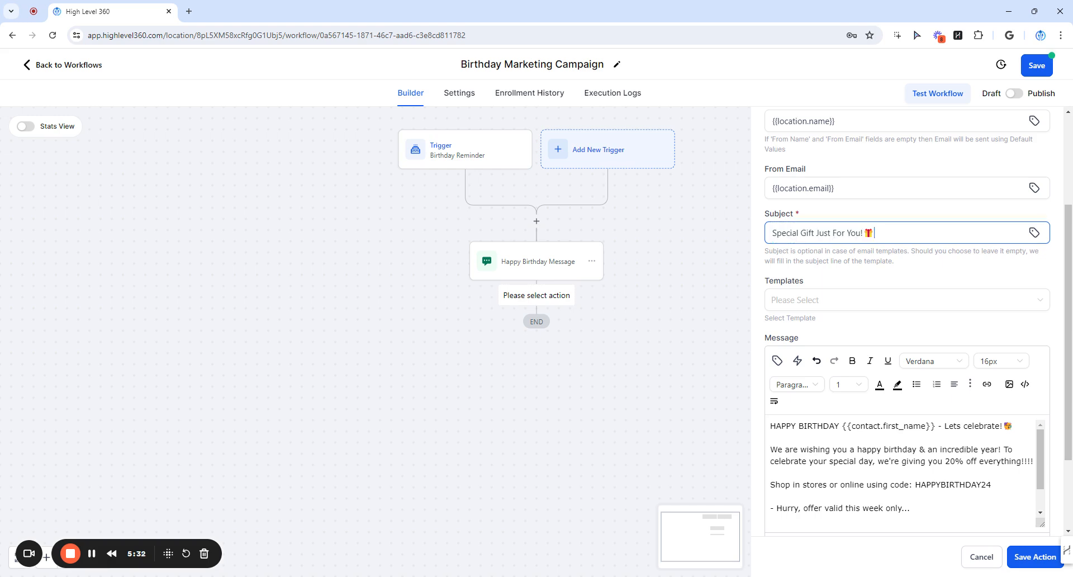
{"action": "scroll", "coordinate": [858, 320], "scroll_direction": "down", "scroll_amount": 1}
{"action": "scroll", "coordinate": [838, 399], "scroll_direction": "up", "scroll_amount": 1}
{"action": "scroll", "coordinate": [816, 306], "scroll_direction": "down", "scroll_amount": 2}
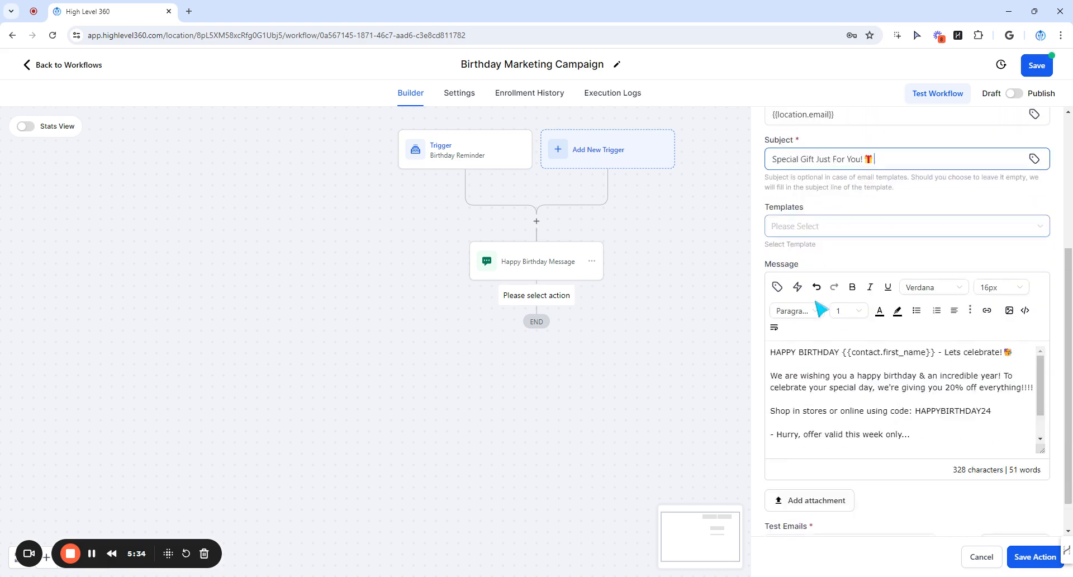
{"action": "scroll", "coordinate": [895, 323], "scroll_direction": "down", "scroll_amount": 2}
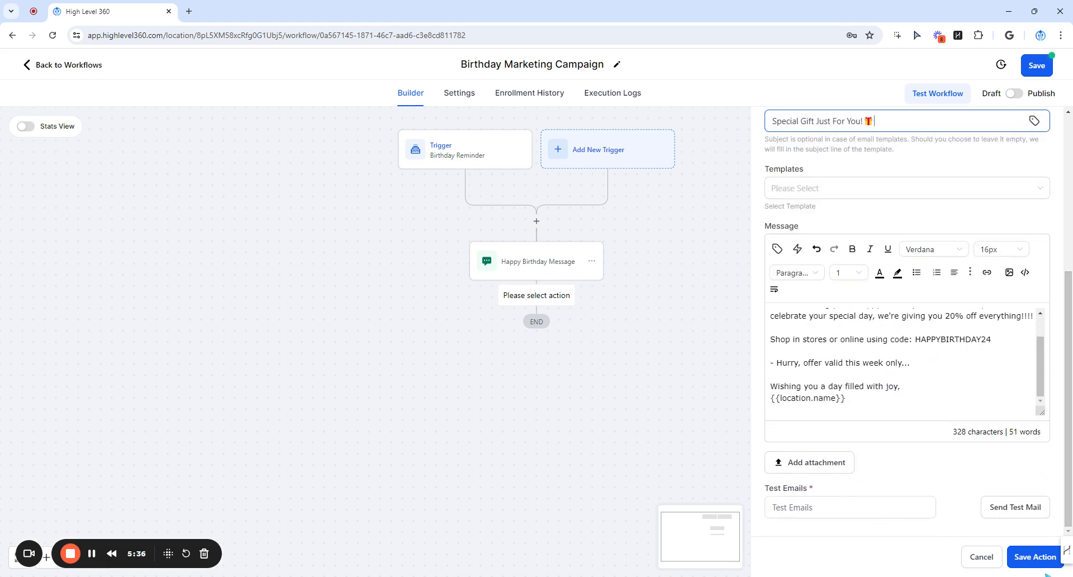
{"action": "left_click", "coordinate": [1027, 563]}
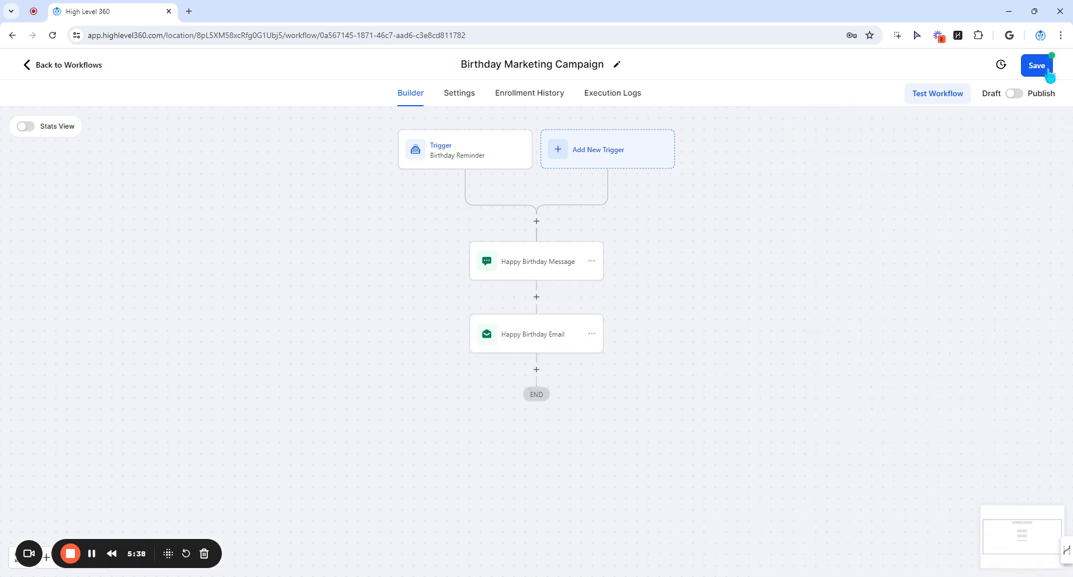
Step: Save the Birthday Marketing Campaign workflow, switch it from draft to published, save it again and return to the workflow list
{"action": "left_click", "coordinate": [1048, 71]}
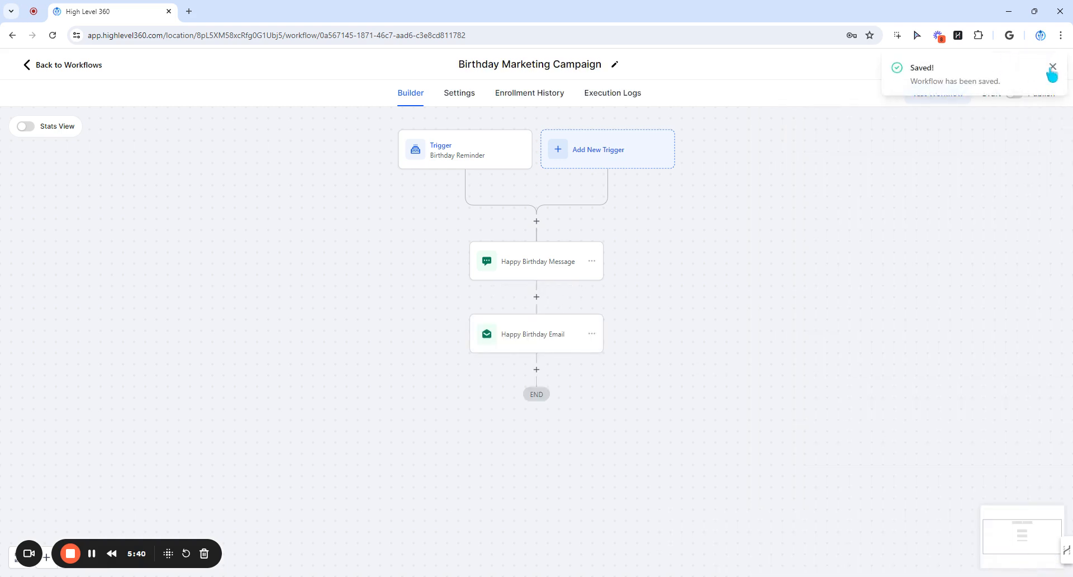
{"action": "left_click", "coordinate": [1051, 68]}
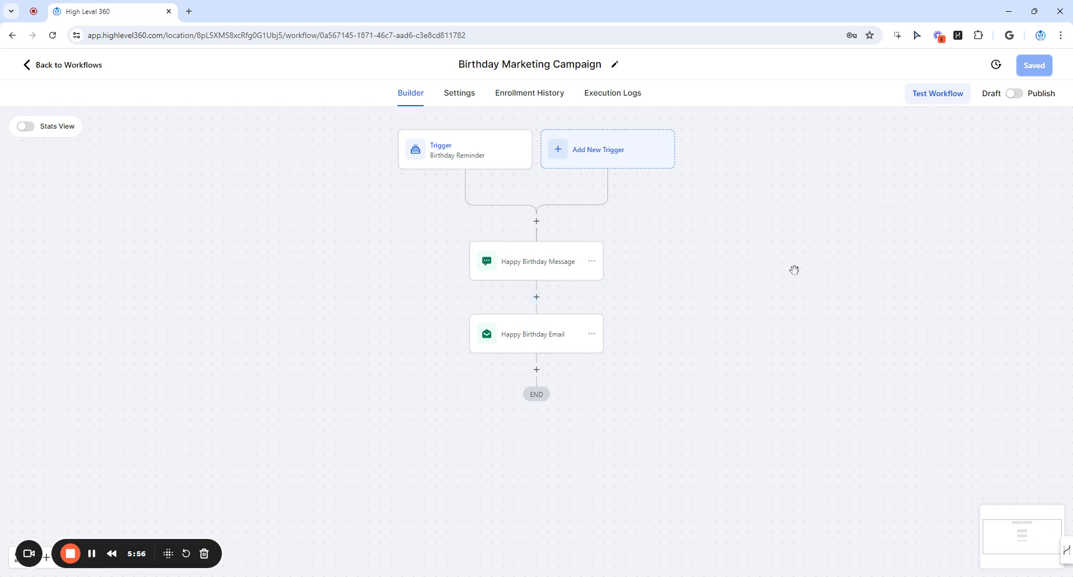
{"action": "left_click", "coordinate": [1015, 94]}
{"action": "left_click", "coordinate": [1036, 67]}
{"action": "left_click", "coordinate": [83, 67]}
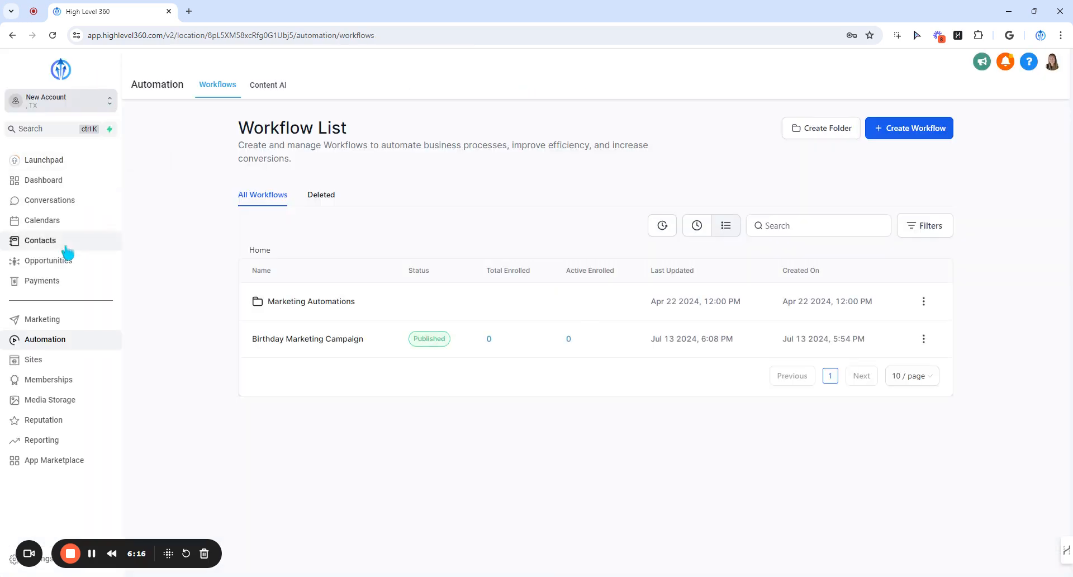
Step: Fill in and save the date of birth for the contact created on Mar 22 2024, and return to the contact list
{"action": "left_click", "coordinate": [49, 243]}
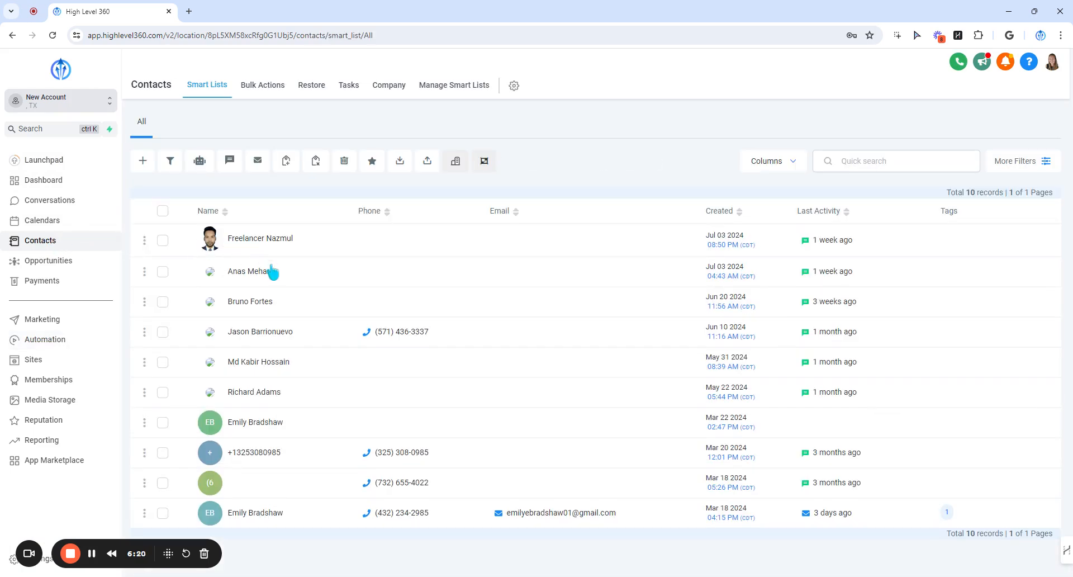
{"action": "left_click", "coordinate": [247, 425]}
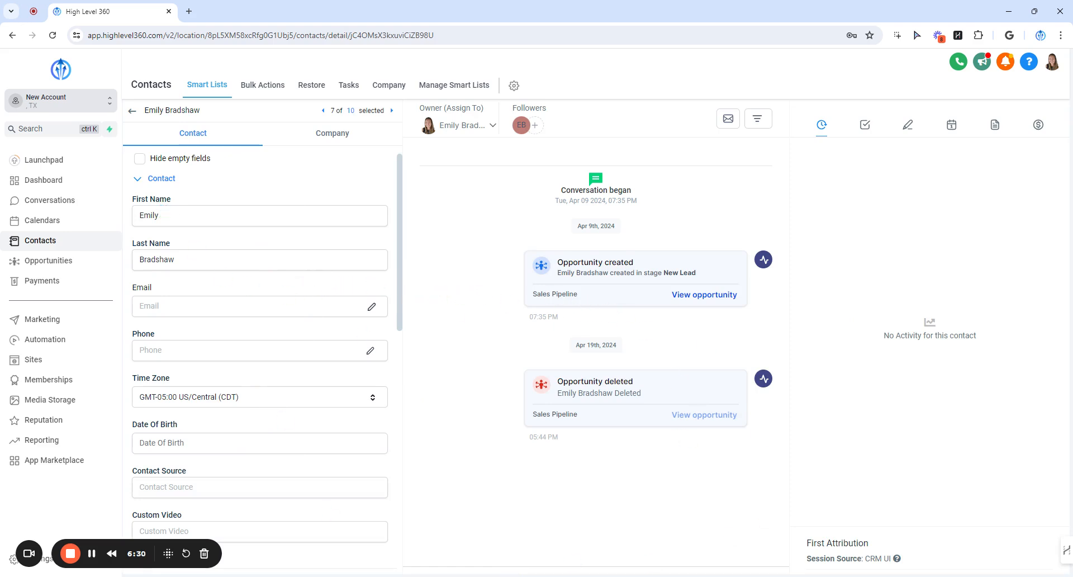
{"action": "scroll", "coordinate": [193, 250], "scroll_direction": "down", "scroll_amount": 3}
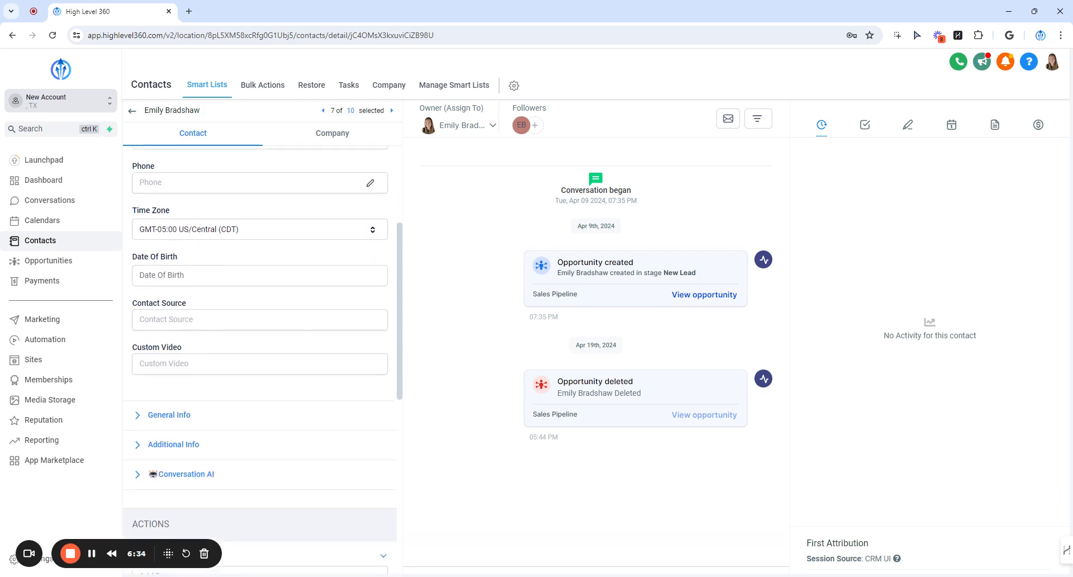
{"action": "left_click", "coordinate": [260, 275]}
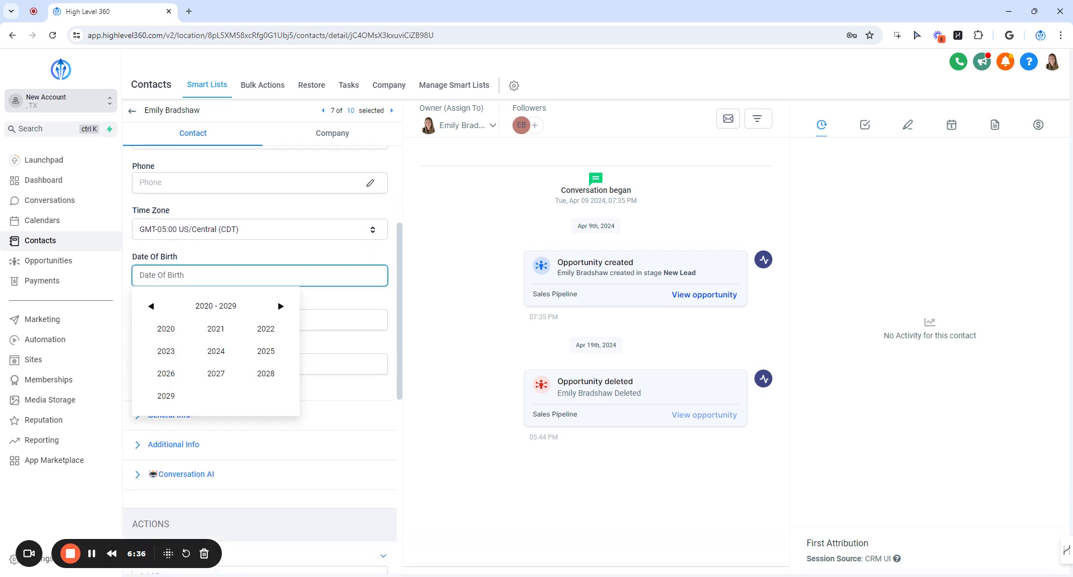
{"action": "left_click", "coordinate": [151, 306]}
{"action": "left_click", "coordinate": [152, 306]}
{"action": "left_click", "coordinate": [166, 329]}
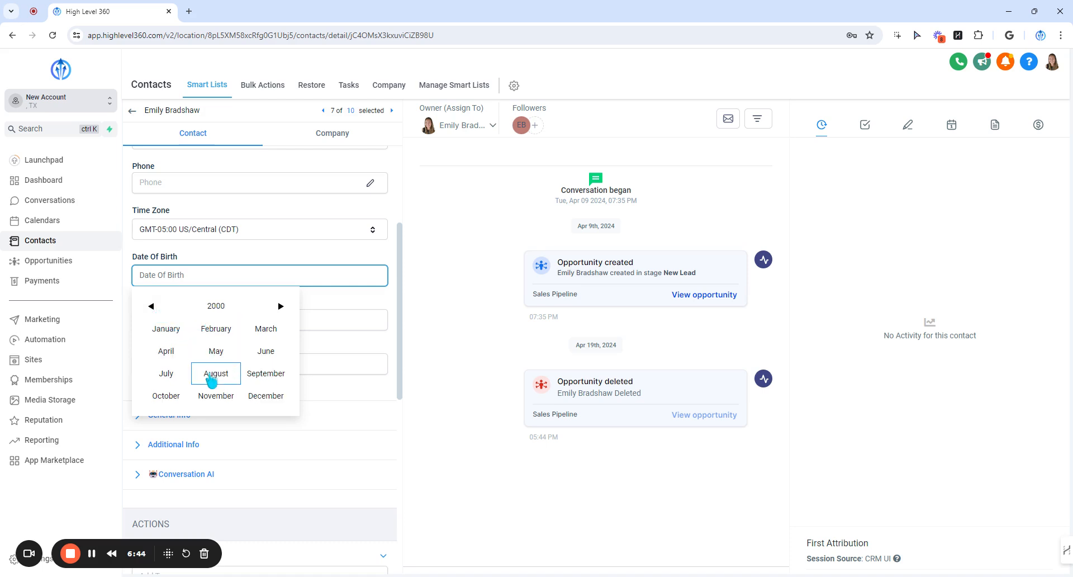
{"action": "left_click", "coordinate": [221, 395]}
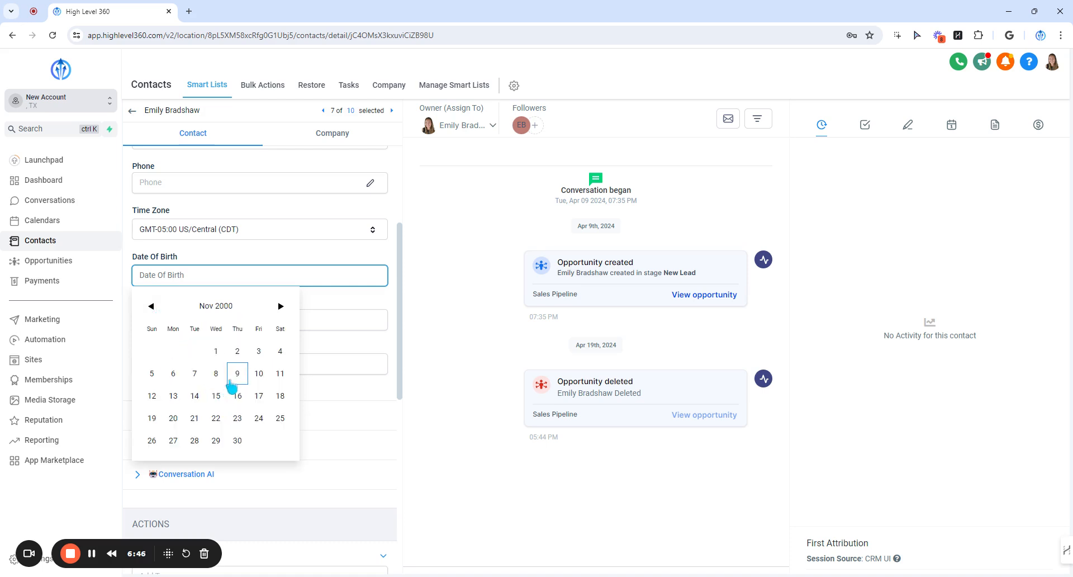
{"action": "left_click", "coordinate": [219, 352]}
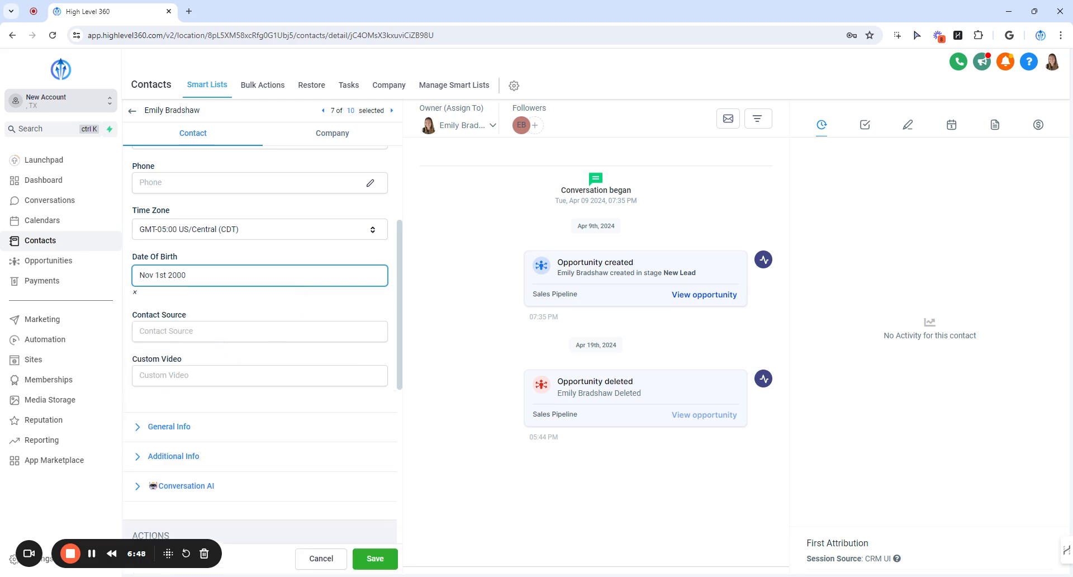
{"action": "scroll", "coordinate": [279, 336], "scroll_direction": "down", "scroll_amount": 1}
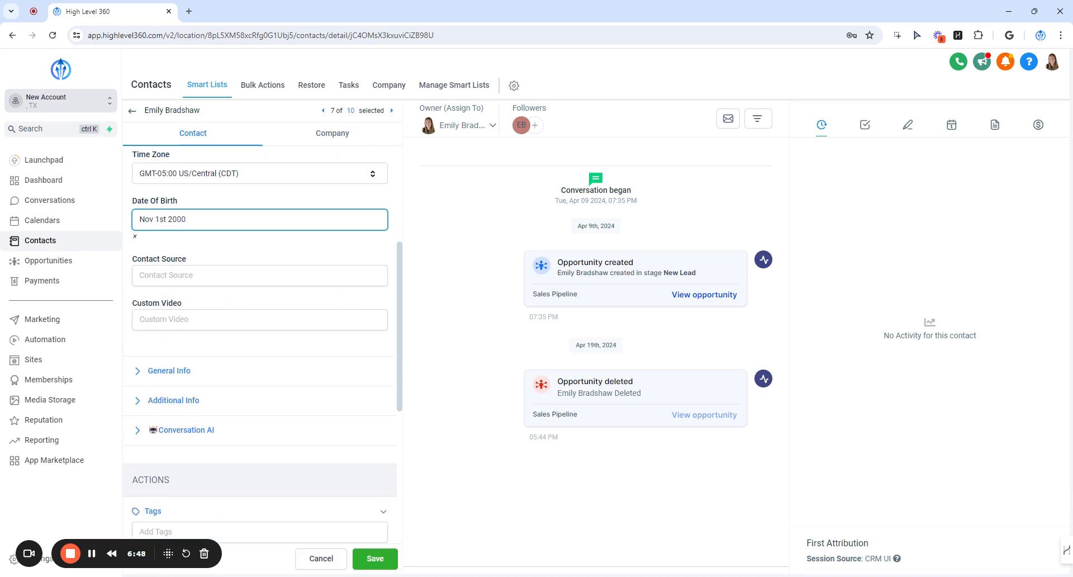
{"action": "left_click", "coordinate": [377, 558]}
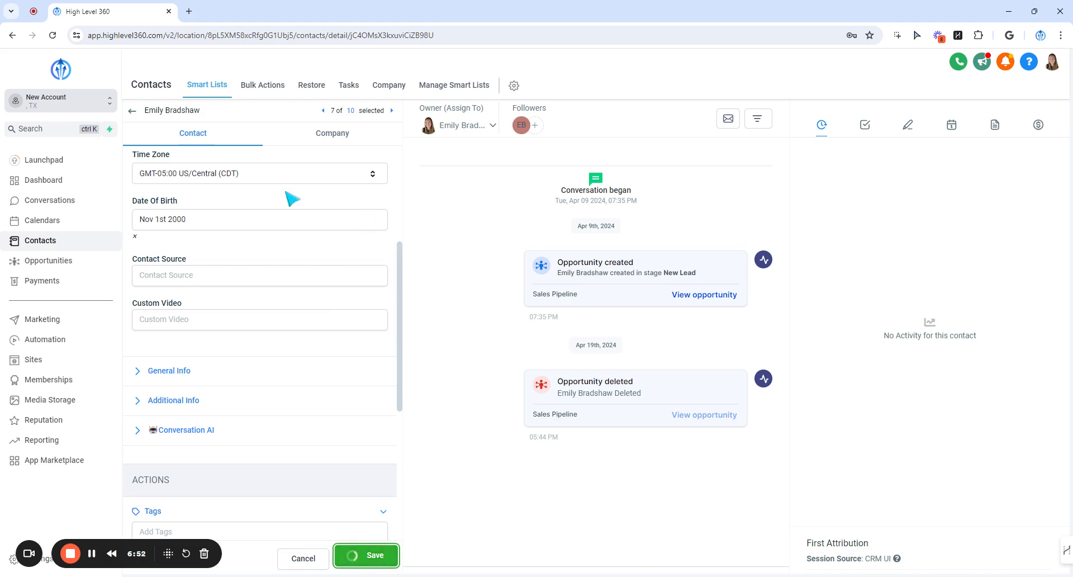
{"action": "scroll", "coordinate": [287, 241], "scroll_direction": "up", "scroll_amount": 2}
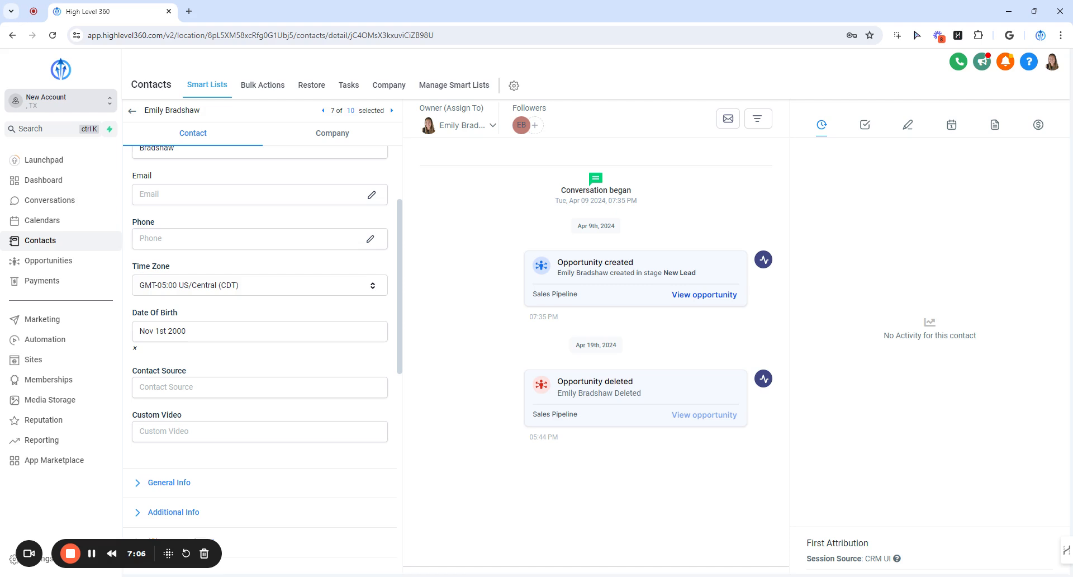
{"action": "left_click", "coordinate": [133, 111]}
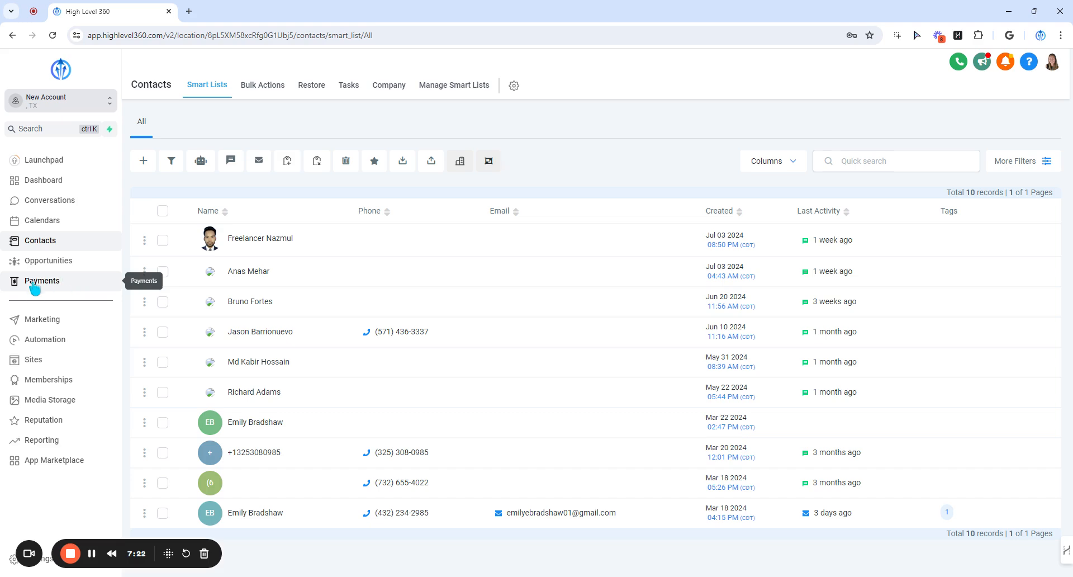
Step: Start a new payments coupon named "Birthday Offer 20%" with the coupon code HAPPYBIRTHDAY
{"action": "left_click", "coordinate": [63, 285]}
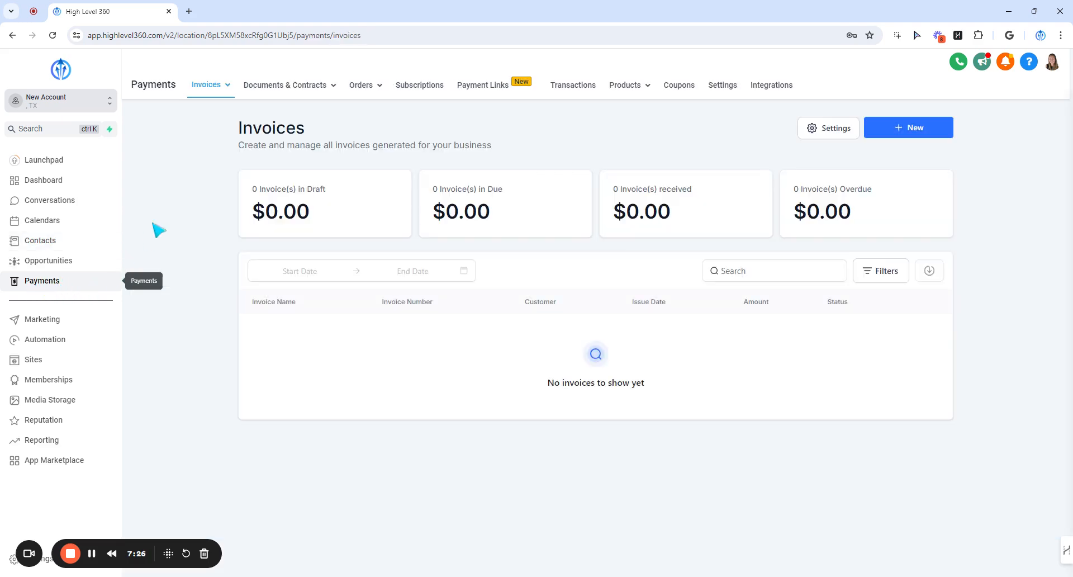
{"action": "mouse_move", "coordinate": [212, 97]}
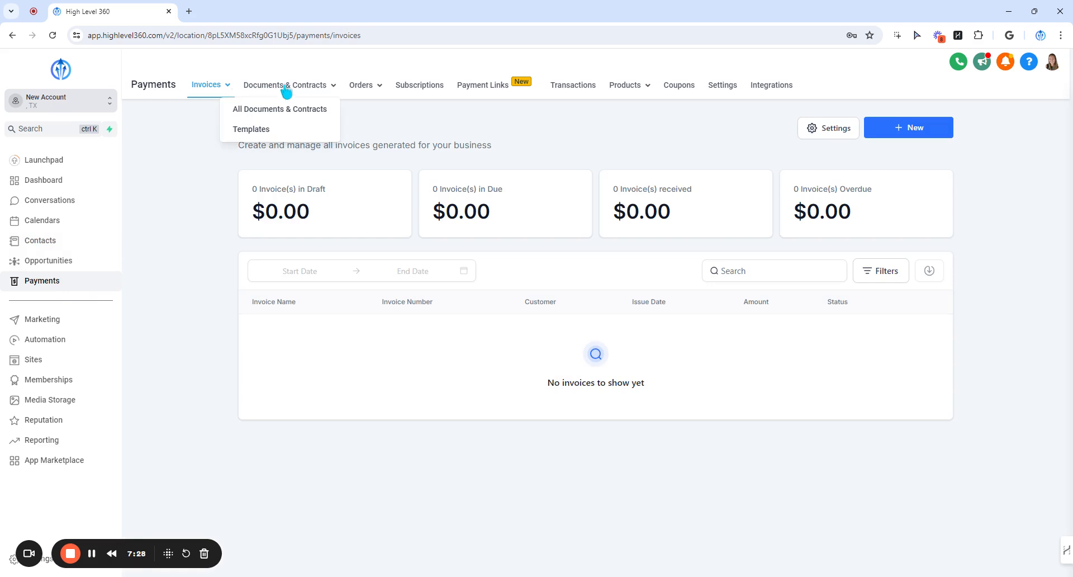
{"action": "left_click", "coordinate": [681, 94]}
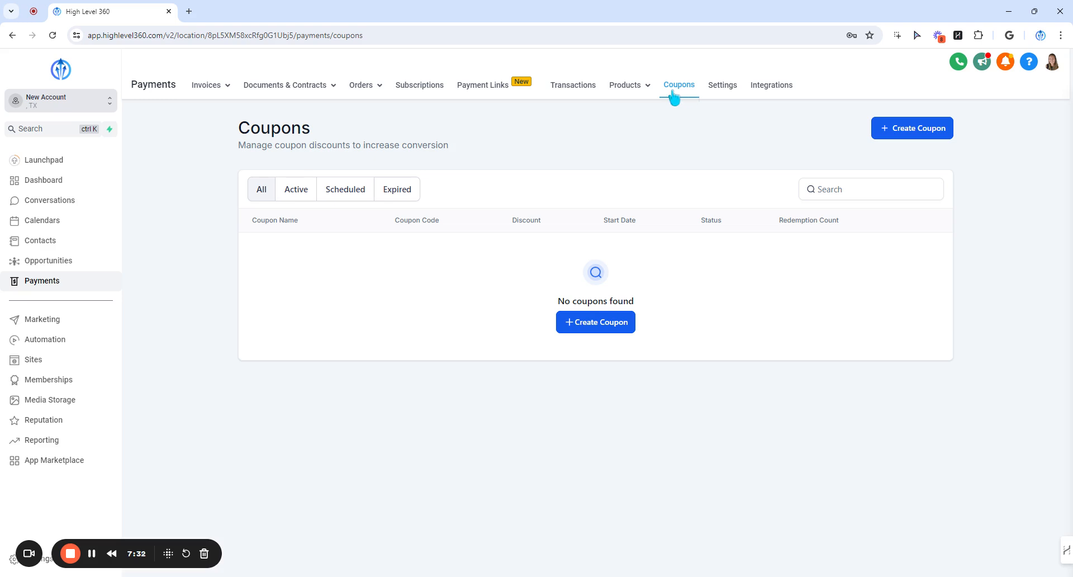
{"action": "left_click", "coordinate": [932, 133]}
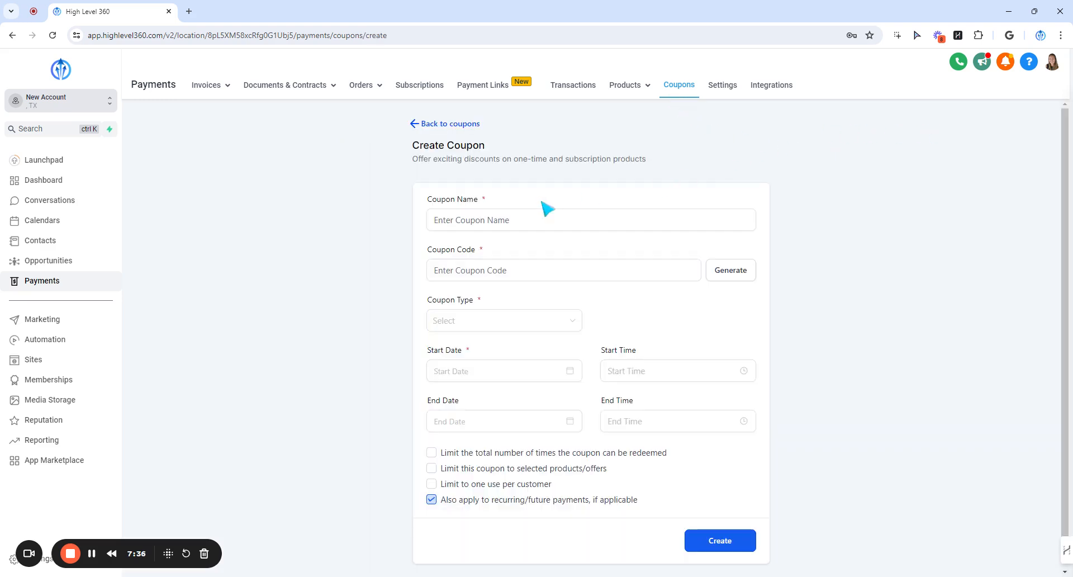
{"action": "left_click", "coordinate": [486, 218]}
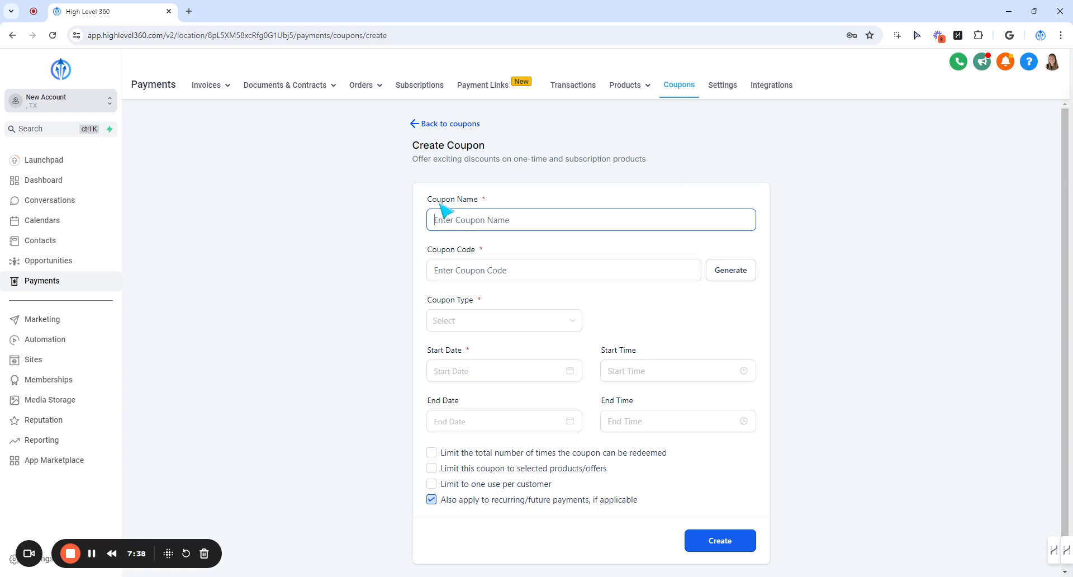
{"action": "type", "text": "Birthday Offer 20%"}
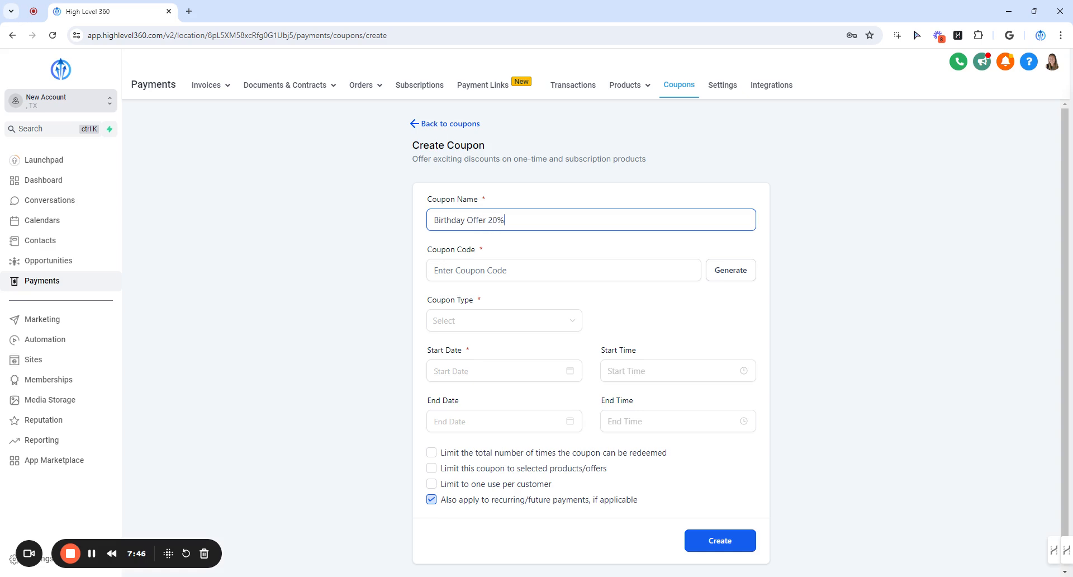
{"action": "left_click", "coordinate": [472, 268]}
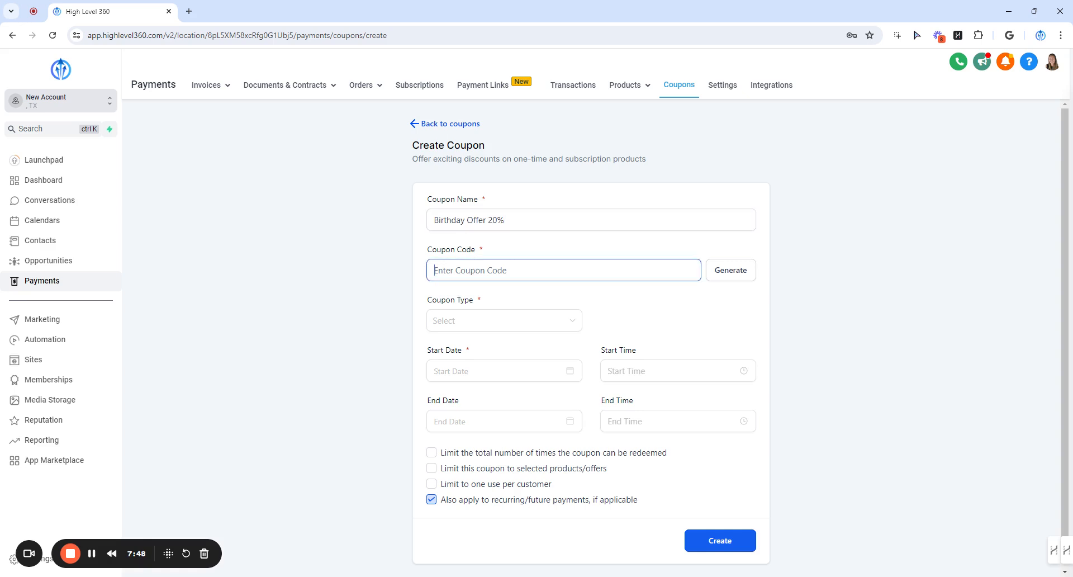
{"action": "type", "text": "HAPPYBIRTHDAY"}
Step: Make it a Percentage Coupon offering a 20% discount with a start date of July 13, 2024
{"action": "left_click", "coordinate": [506, 321]}
{"action": "left_click", "coordinate": [507, 370]}
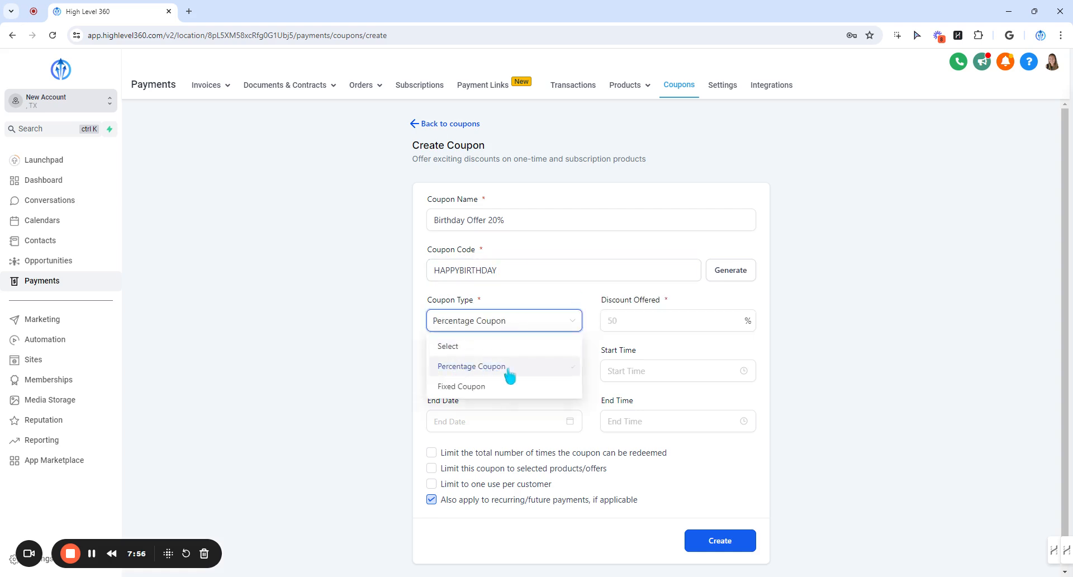
{"action": "left_click", "coordinate": [643, 323]}
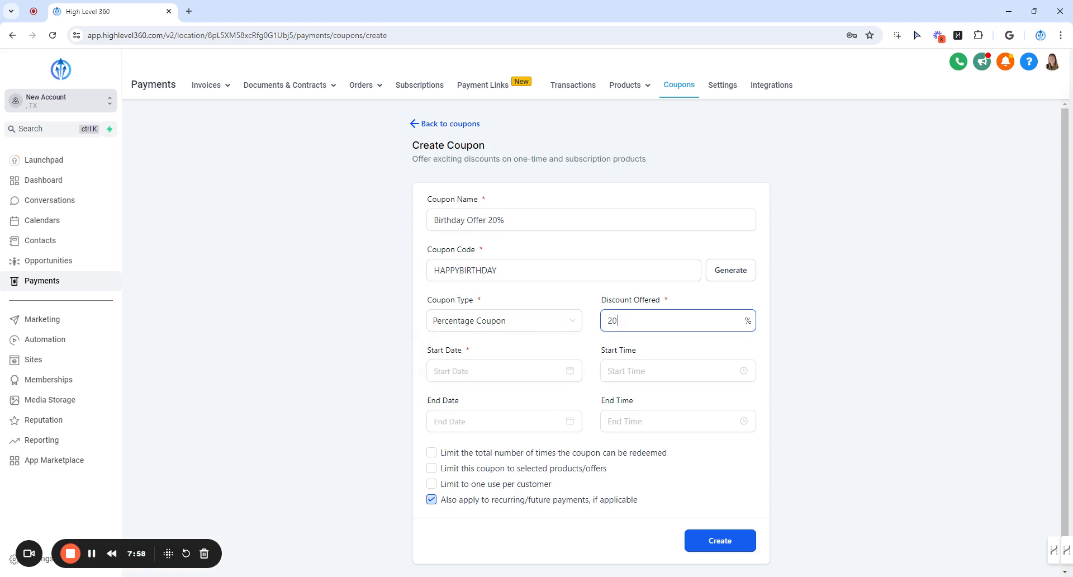
{"action": "left_click", "coordinate": [510, 369]}
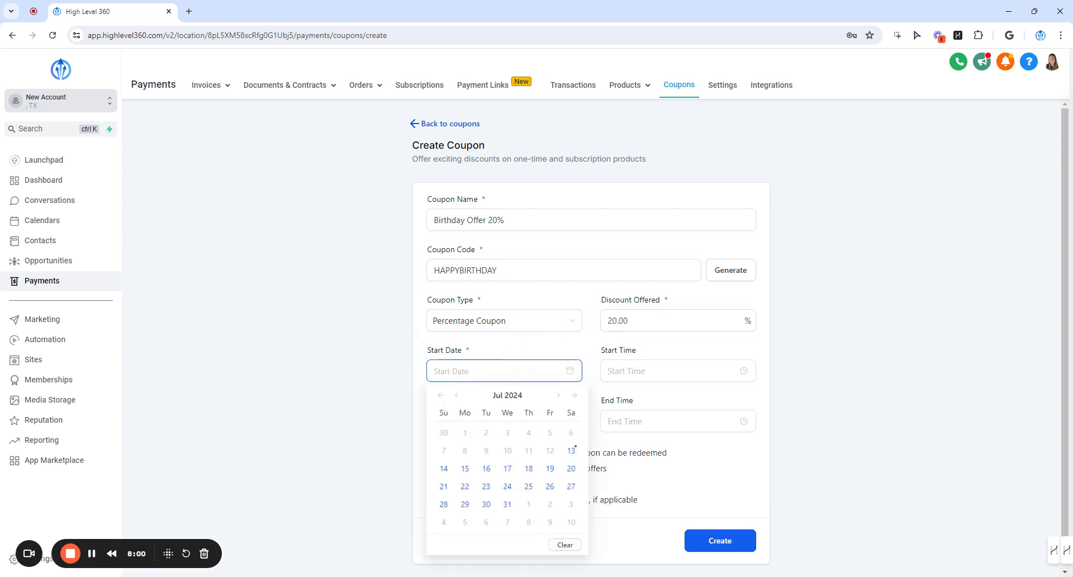
{"action": "left_click", "coordinate": [573, 454]}
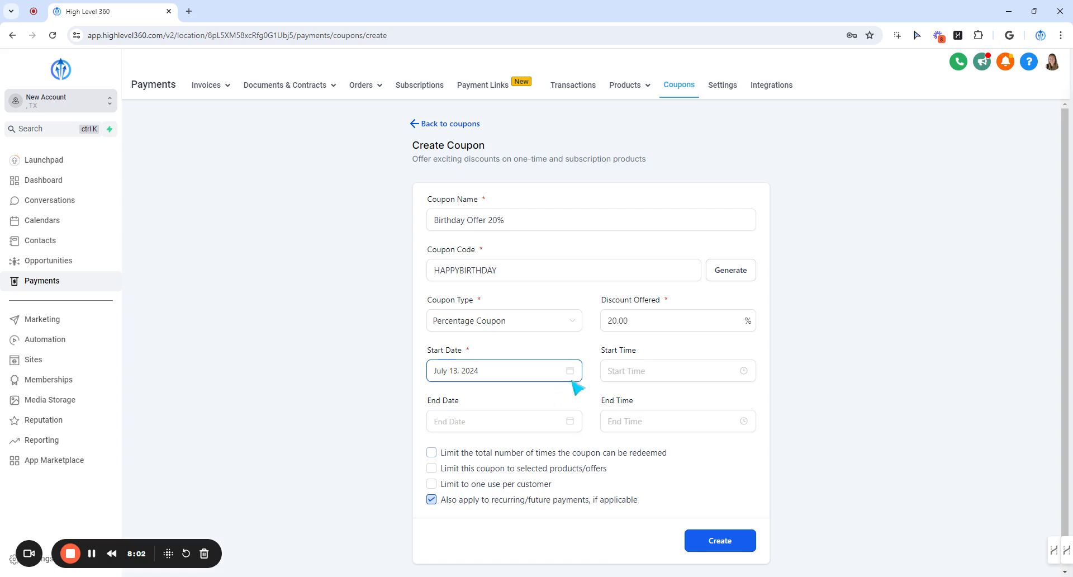
Step: Try limiting the coupon to selected products/offers and look through the available products
{"action": "scroll", "coordinate": [639, 383], "scroll_direction": "down", "scroll_amount": 1}
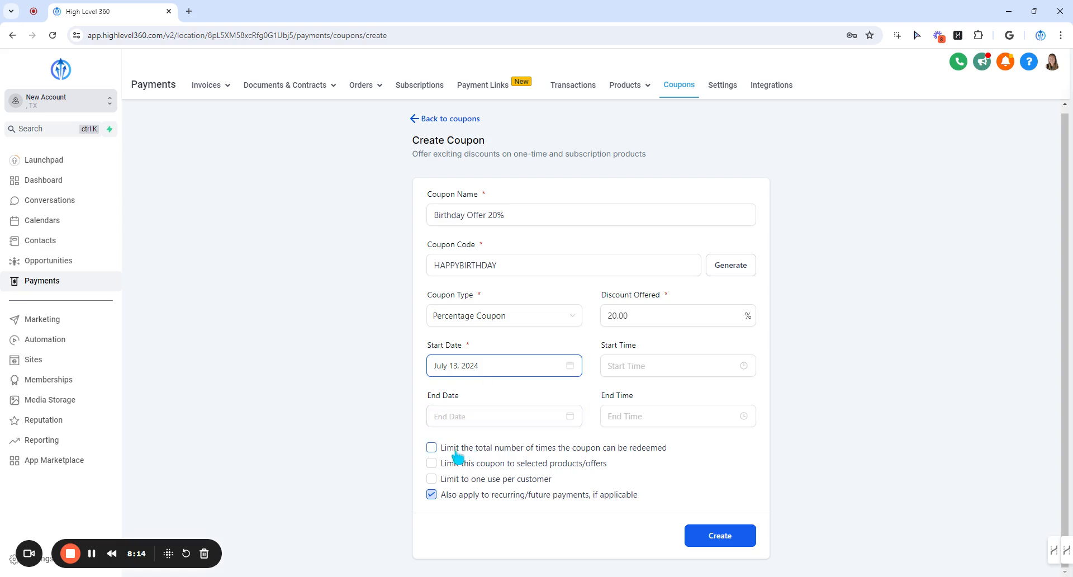
{"action": "left_click", "coordinate": [431, 463]}
{"action": "scroll", "coordinate": [480, 425], "scroll_direction": "down", "scroll_amount": 1}
{"action": "left_click", "coordinate": [475, 447]}
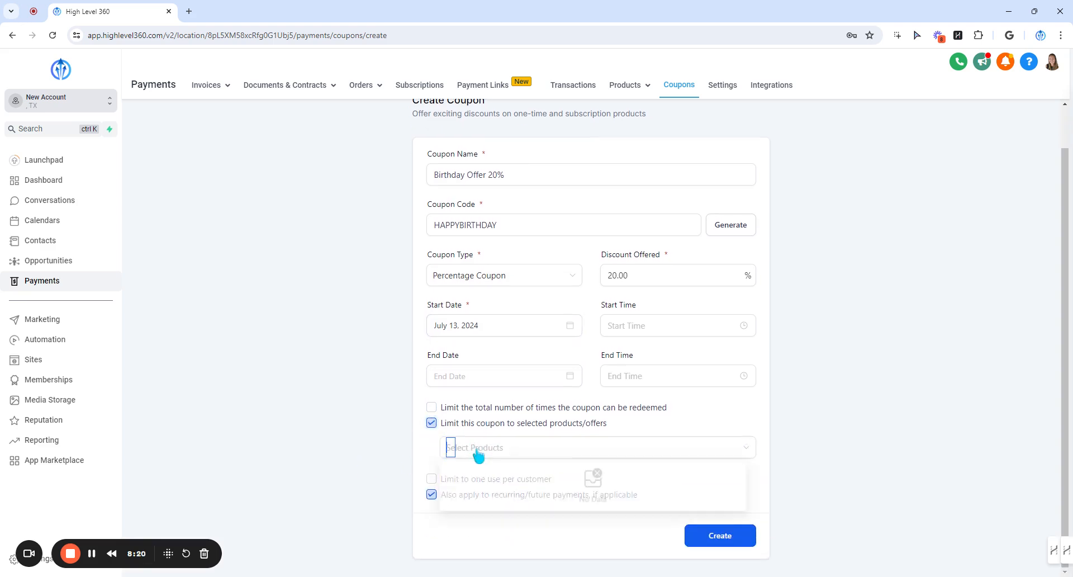
{"action": "left_click", "coordinate": [449, 449]}
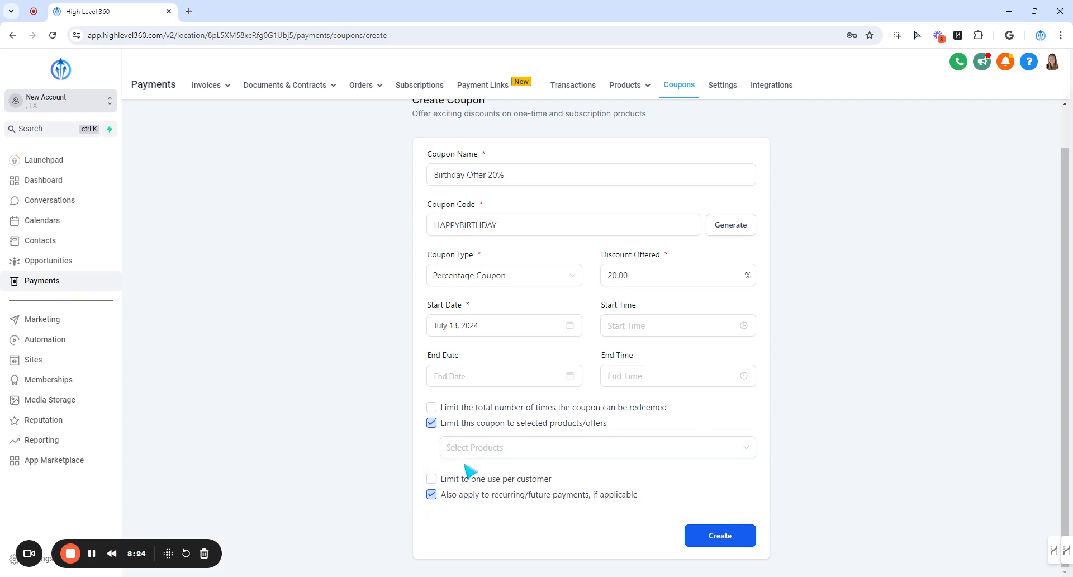
{"action": "left_click", "coordinate": [432, 423]}
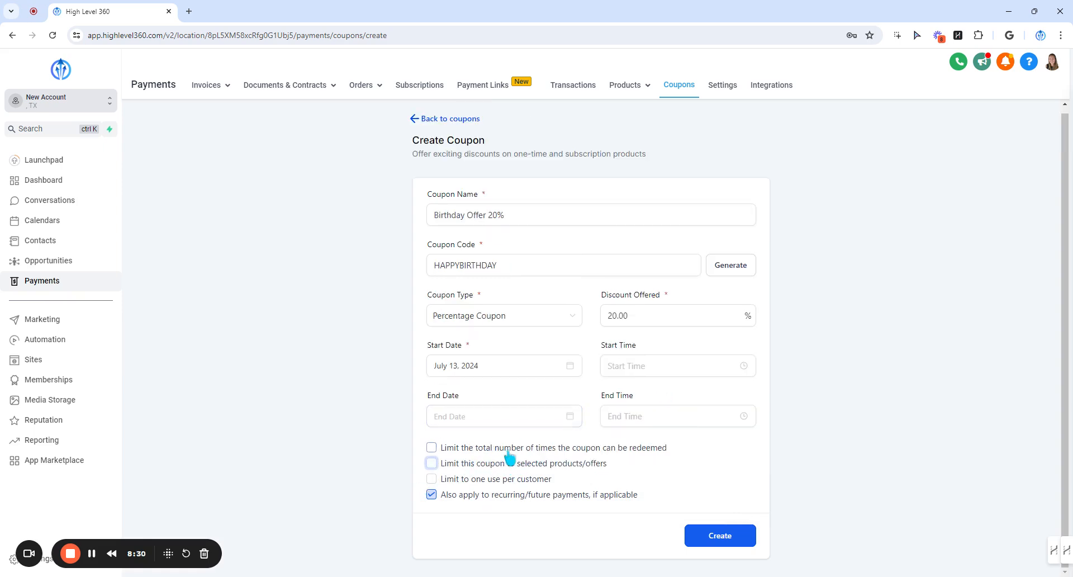
Step: Limit the coupon to one use per customer, toggle applying it to recurring/future payments, and create the coupon
{"action": "left_click", "coordinate": [431, 480]}
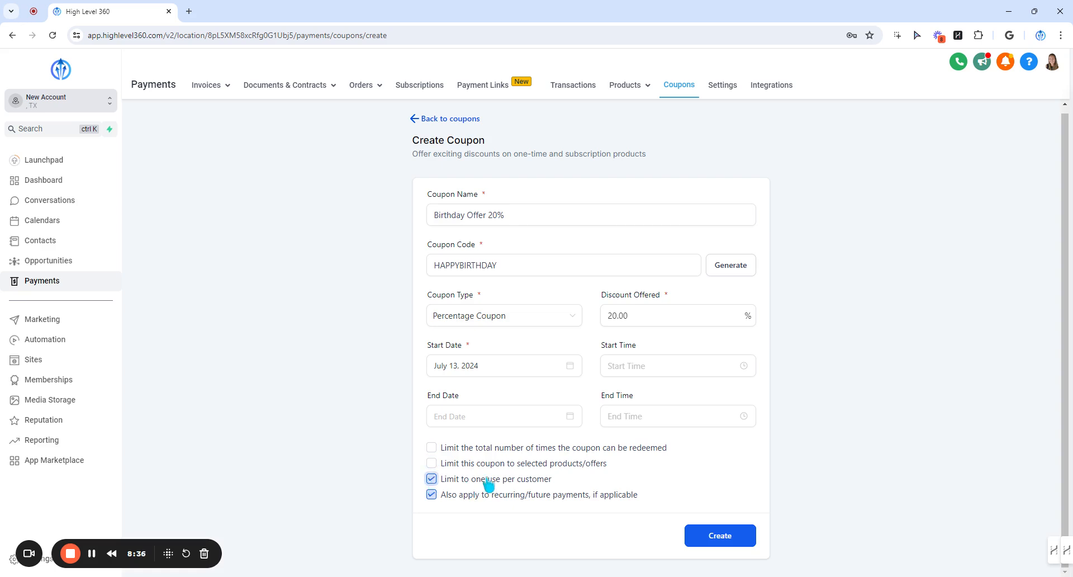
{"action": "left_click", "coordinate": [449, 497]}
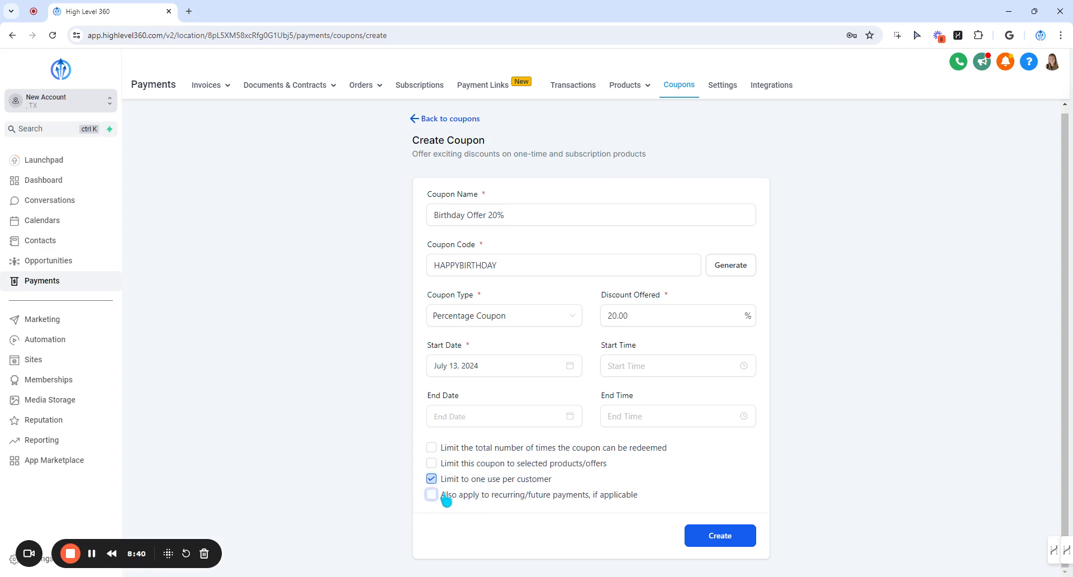
{"action": "left_click", "coordinate": [448, 497]}
{"action": "left_click", "coordinate": [432, 495]}
{"action": "left_click", "coordinate": [704, 535]}
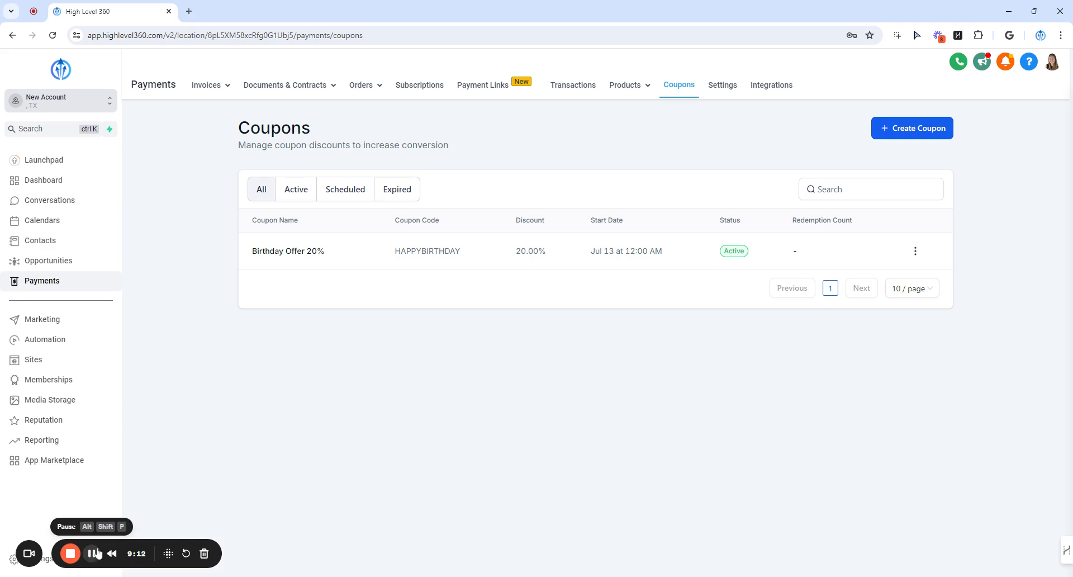
Step: Reopen the Birthday Marketing Campaign workflow and view the settings of its Birthday Reminder trigger
{"action": "left_click", "coordinate": [60, 342]}
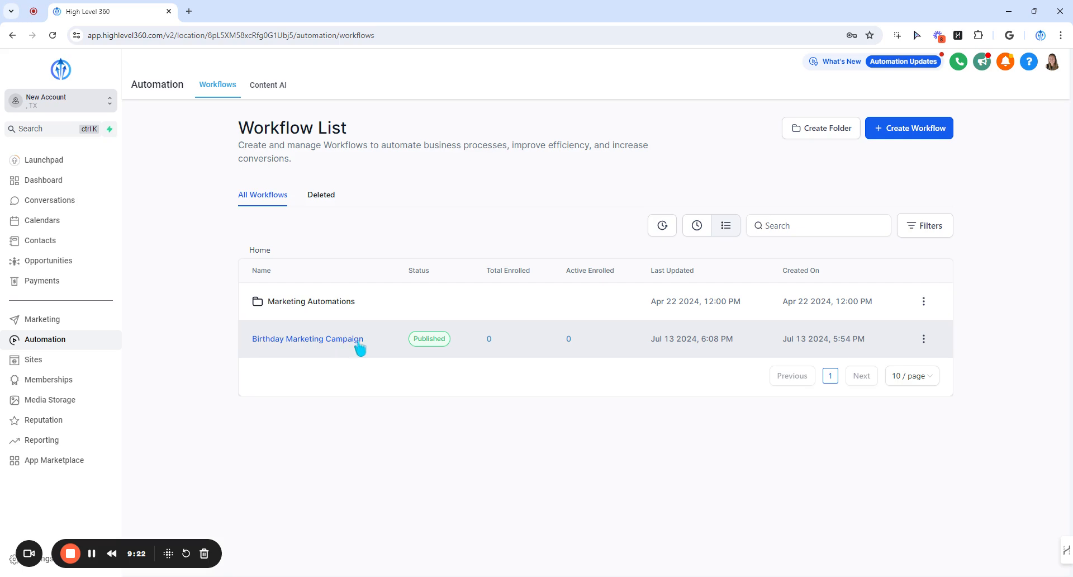
{"action": "left_click", "coordinate": [307, 345]}
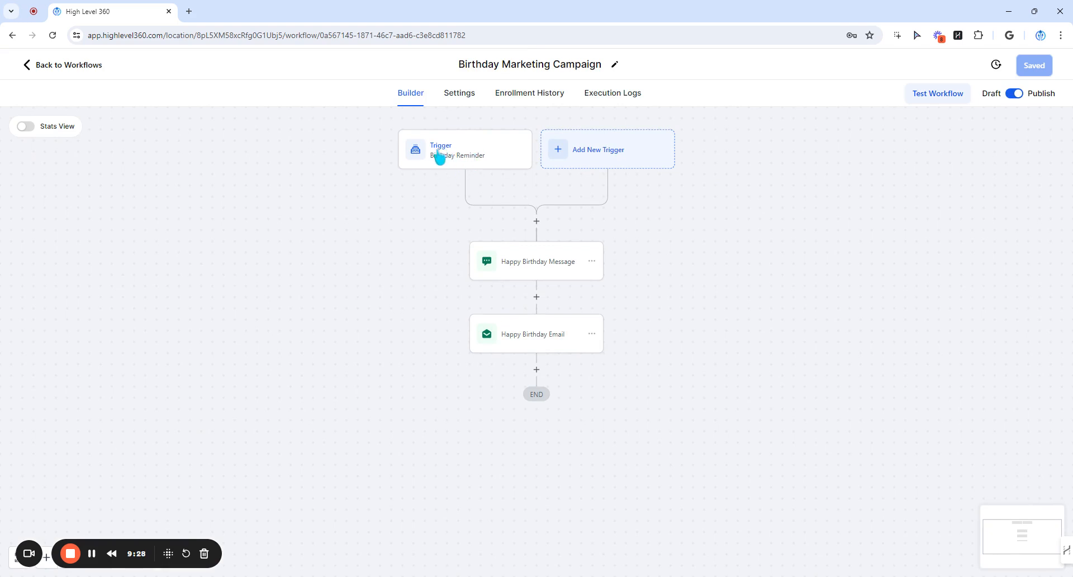
{"action": "left_click", "coordinate": [479, 158]}
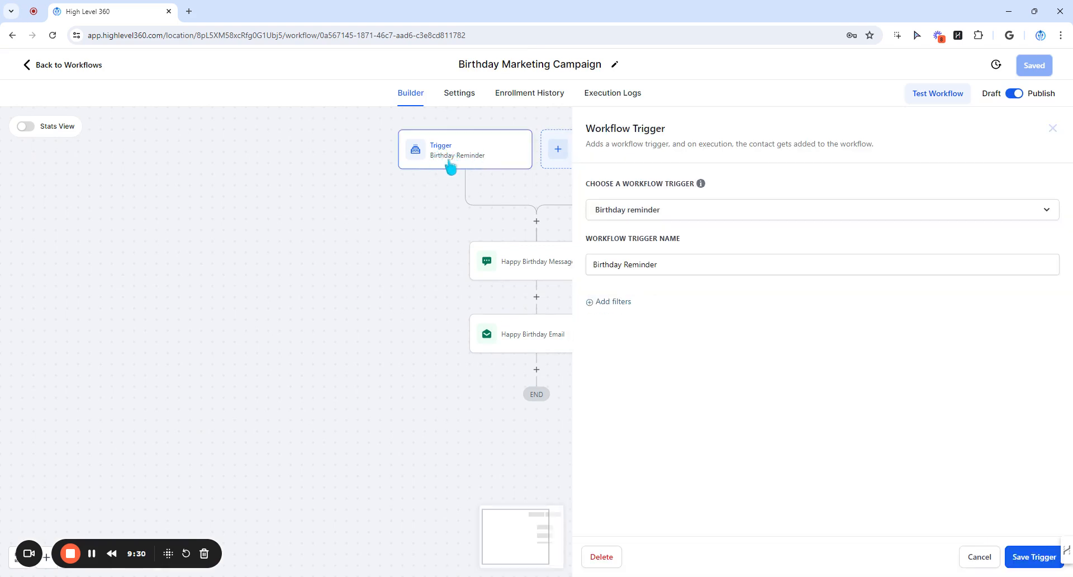
Step: Add a "Before no. of days" filter set to 2 to the Birthday Reminder trigger and save the trigger
{"action": "left_click", "coordinate": [607, 305]}
{"action": "left_click", "coordinate": [614, 313]}
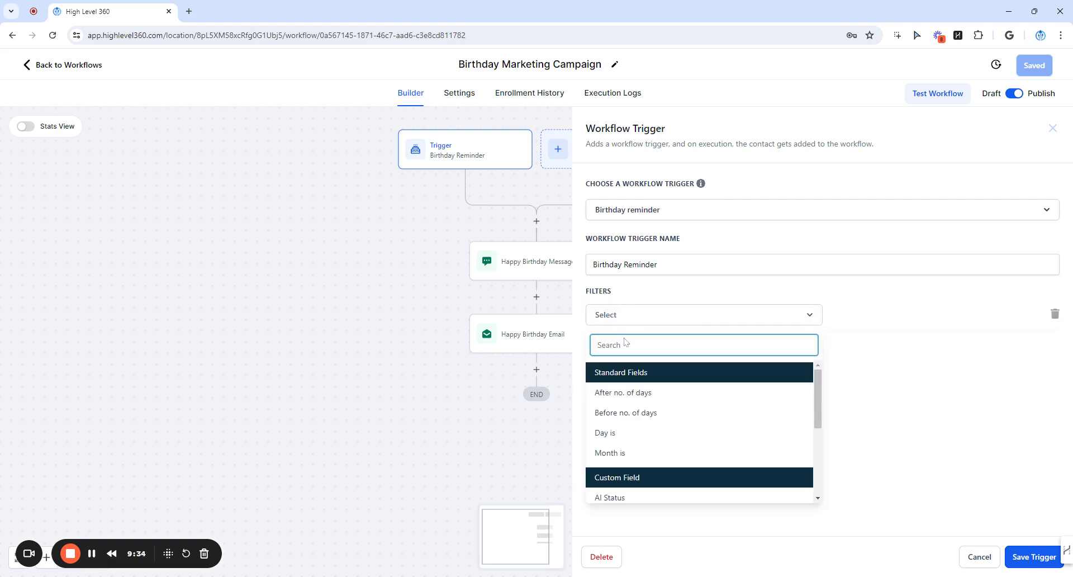
{"action": "left_click", "coordinate": [626, 414]}
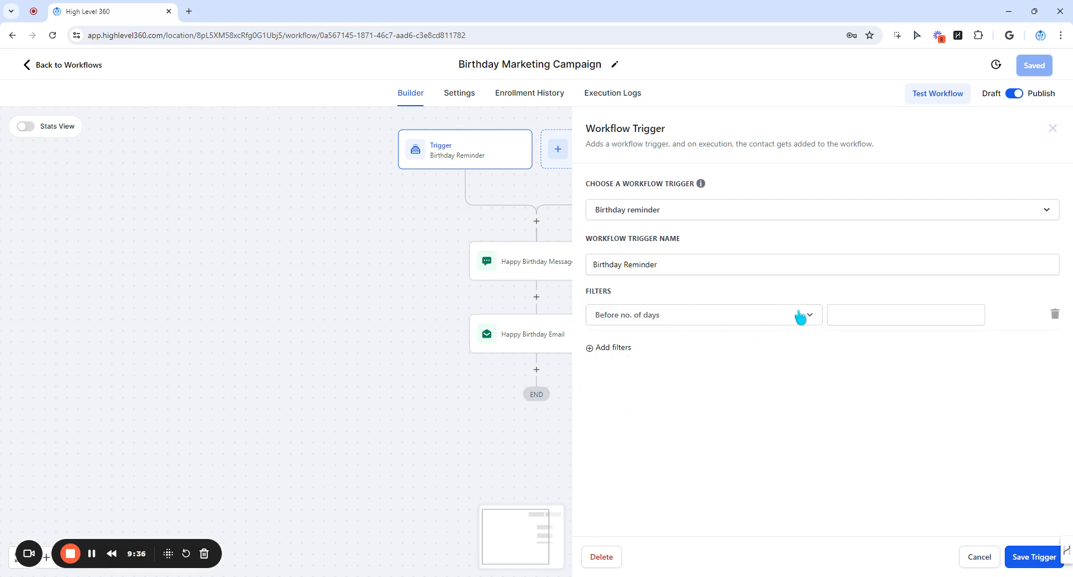
{"action": "left_click", "coordinate": [905, 314]}
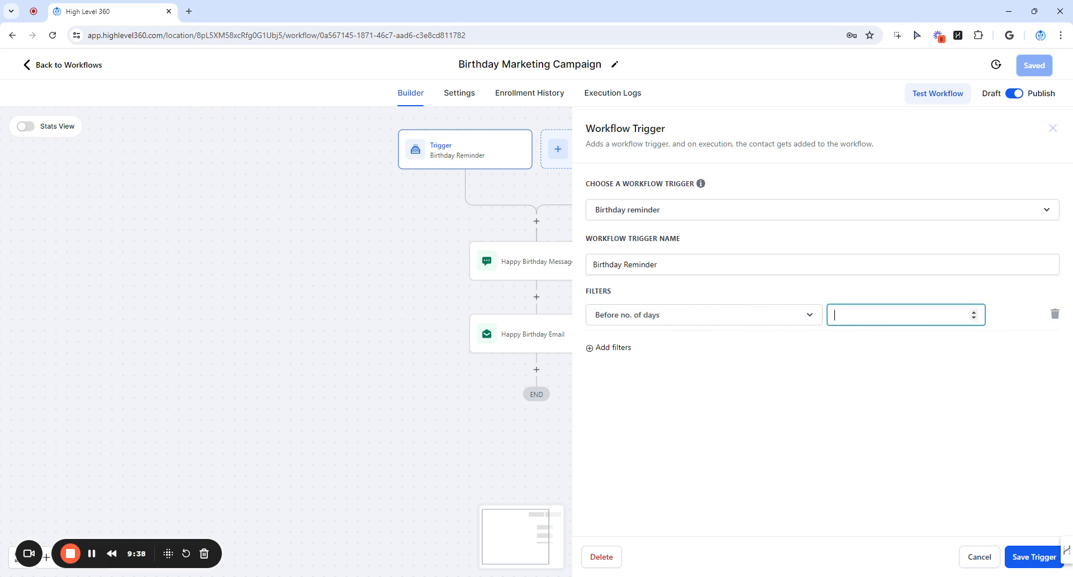
{"action": "left_click", "coordinate": [973, 312]}
{"action": "left_click", "coordinate": [974, 316]}
{"action": "left_click", "coordinate": [1026, 557]}
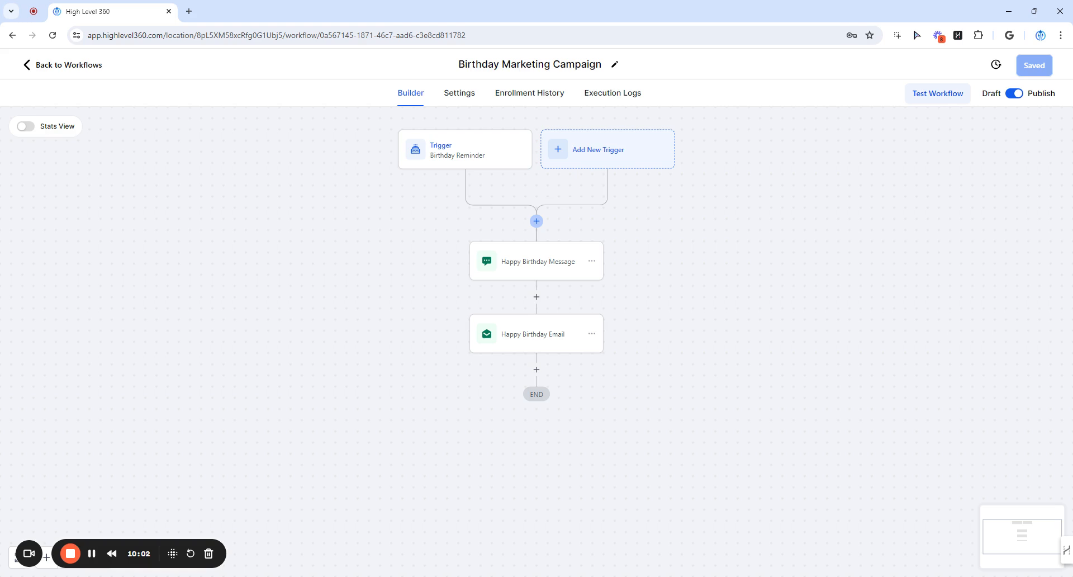
Step: Add an SMS action named "SMS #1: 2 Days Before Their Birthday" before Happy Birthday Message, offering 20% off with HAPPYBIRTHDAY; copy its message and save
{"action": "left_click", "coordinate": [536, 221]}
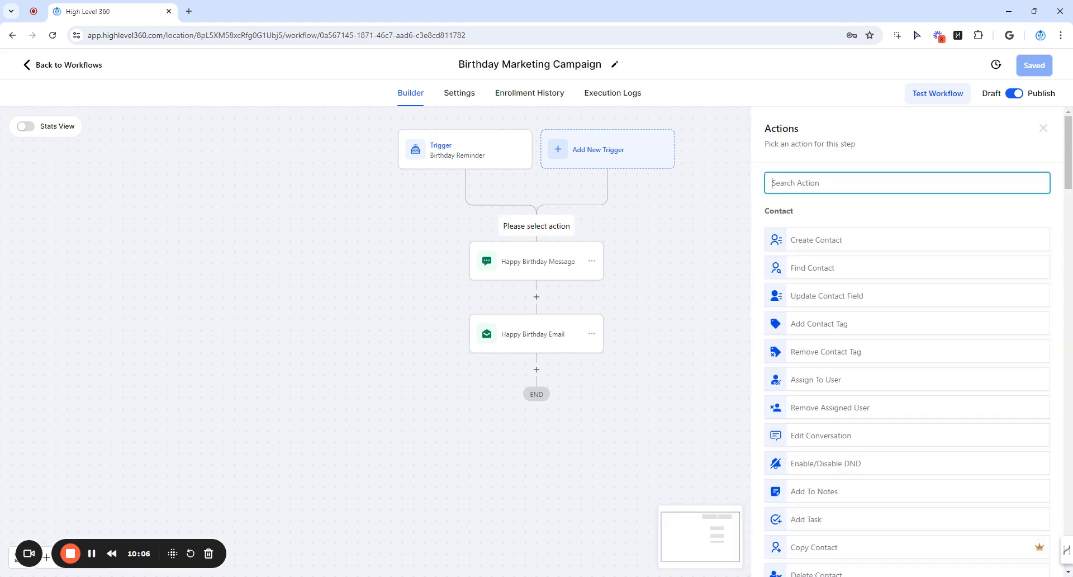
{"action": "type", "text": "sms"}
{"action": "left_click", "coordinate": [832, 229]}
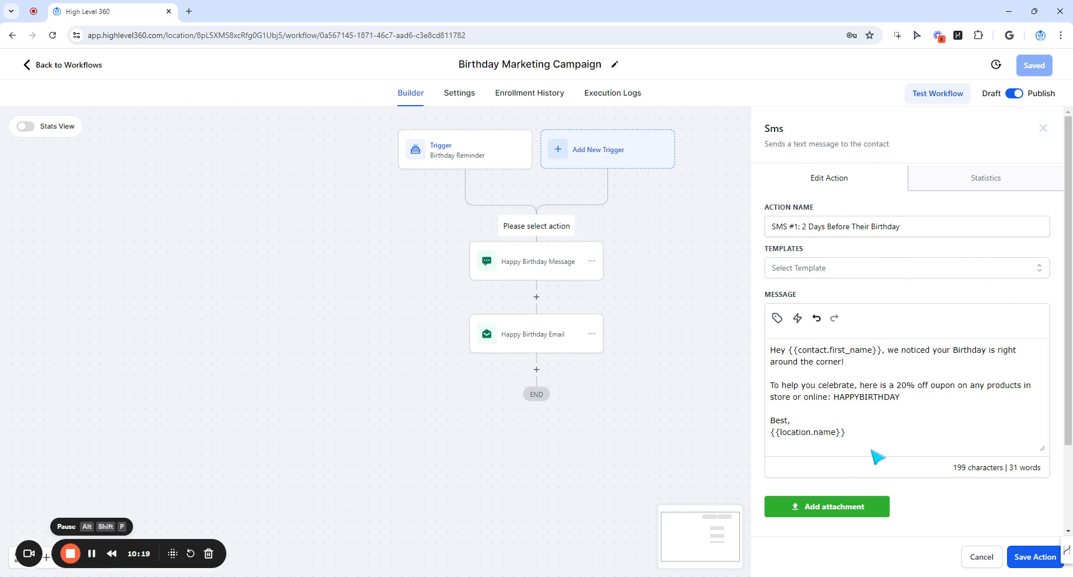
{"action": "left_click_drag", "start_coordinate": [855, 442], "coordinate": [770, 344]}
{"action": "key", "text": "ctrl+c"}
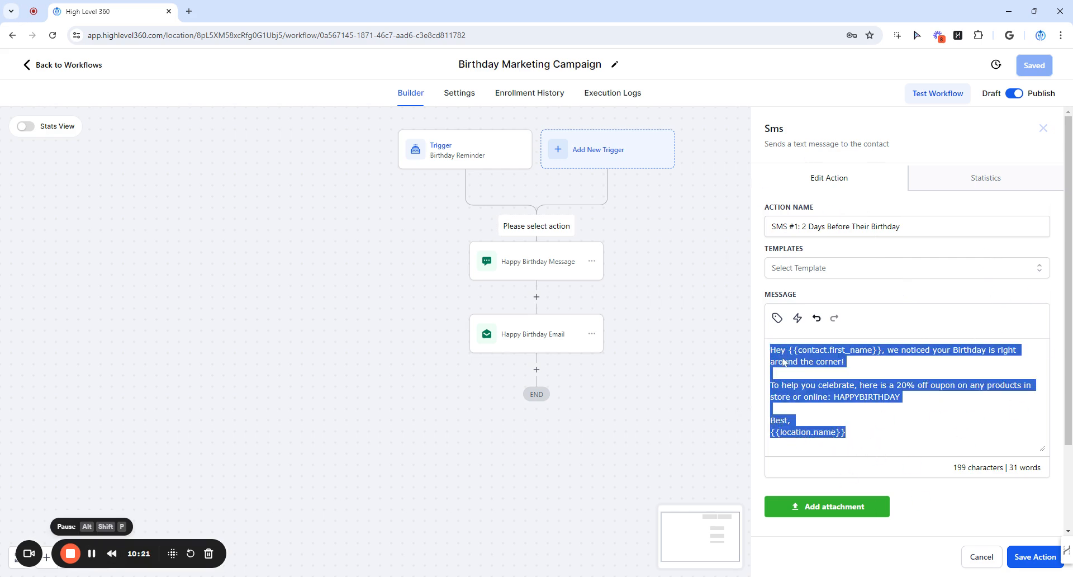
{"action": "left_click", "coordinate": [1019, 557]}
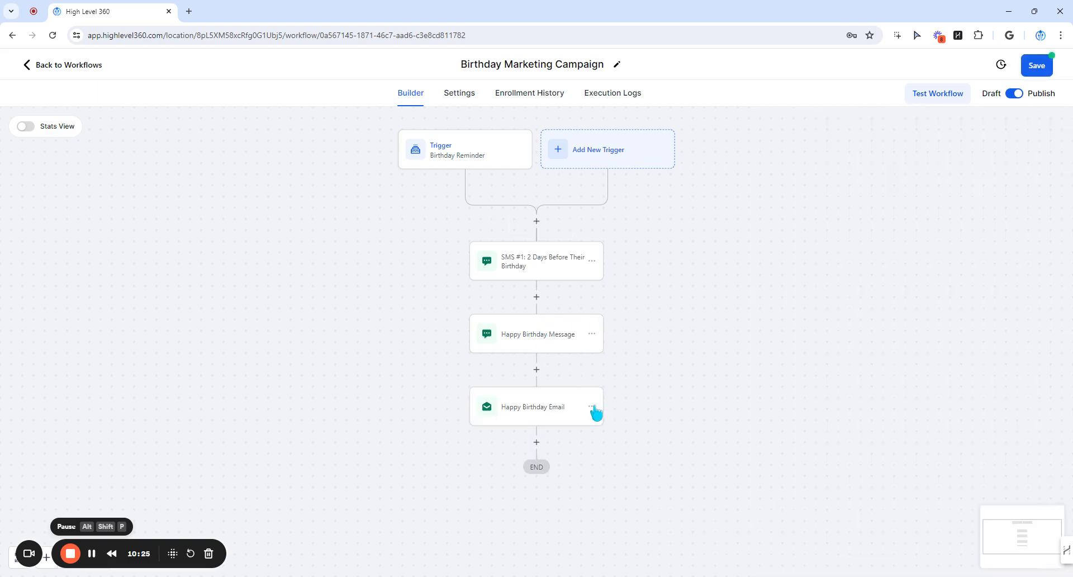
Step: Add a Send Email action after SMS #1 and paste the copied SMS text as its message
{"action": "left_click", "coordinate": [536, 297]}
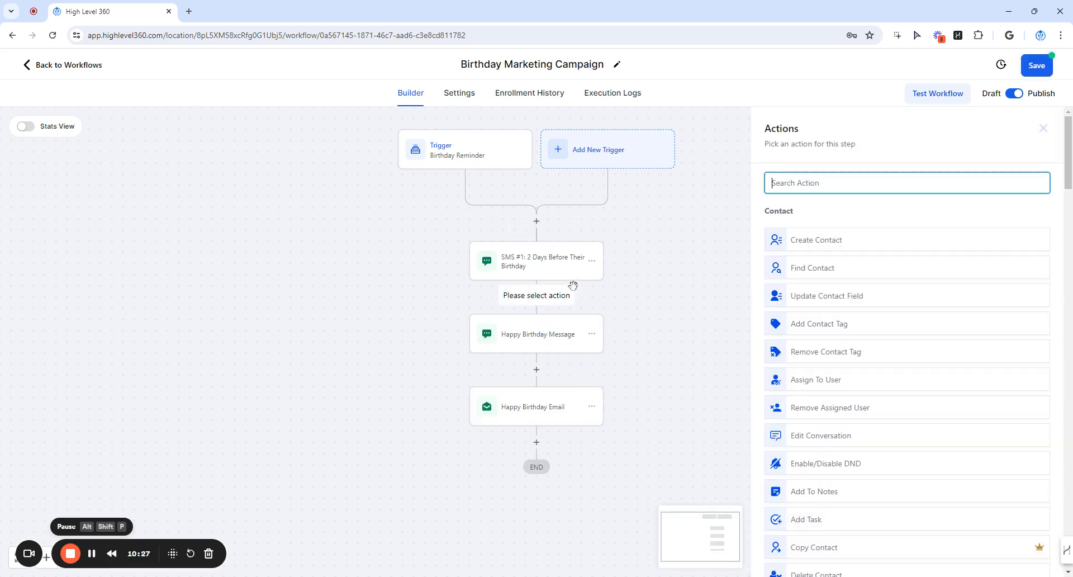
{"action": "type", "text": "EMAIL"}
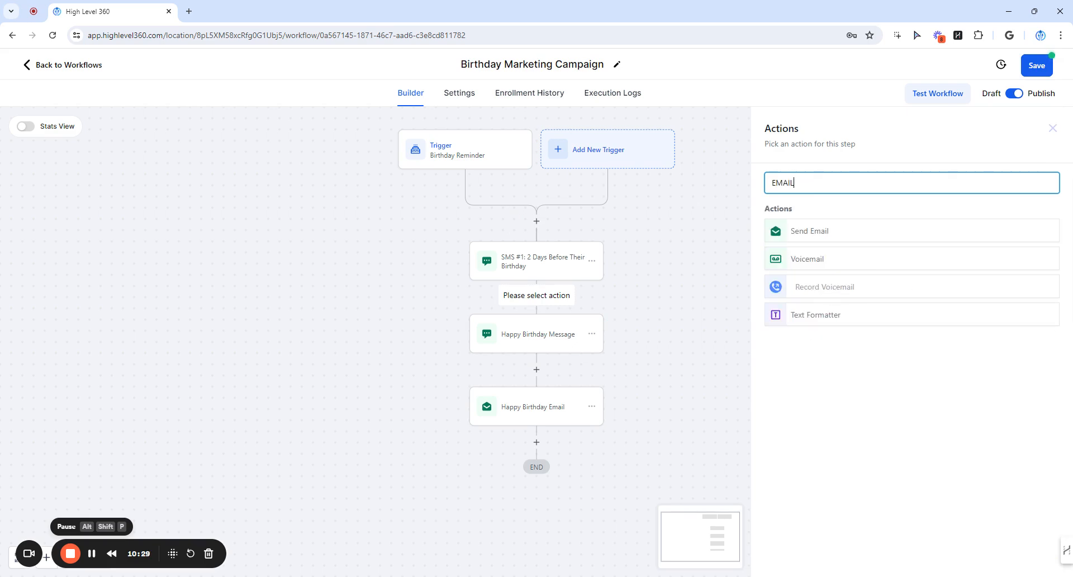
{"action": "left_click", "coordinate": [806, 231]}
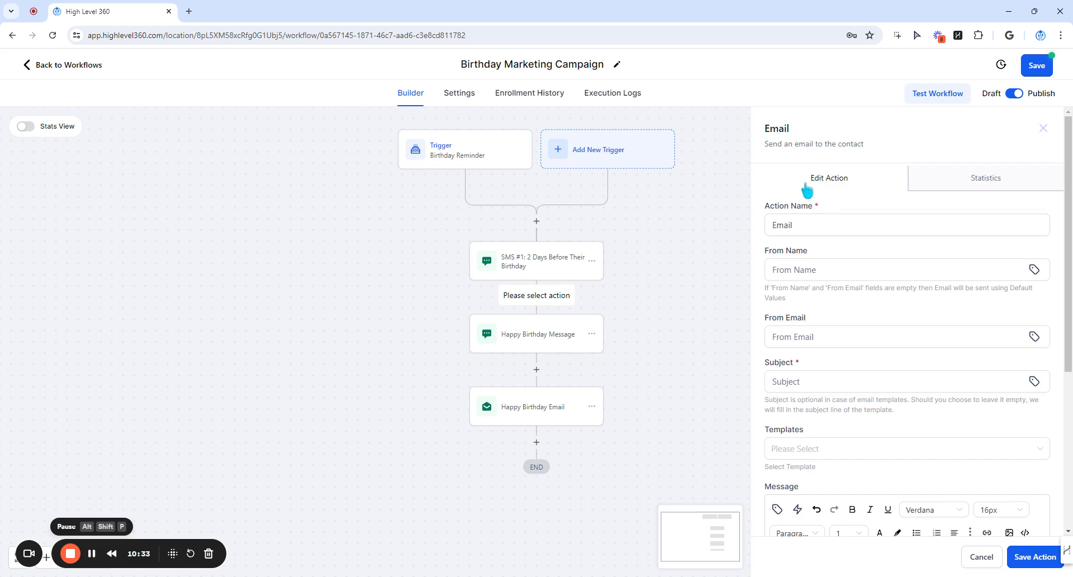
{"action": "scroll", "coordinate": [937, 215], "scroll_direction": "down", "scroll_amount": 2}
{"action": "scroll", "coordinate": [855, 315], "scroll_direction": "down", "scroll_amount": 2}
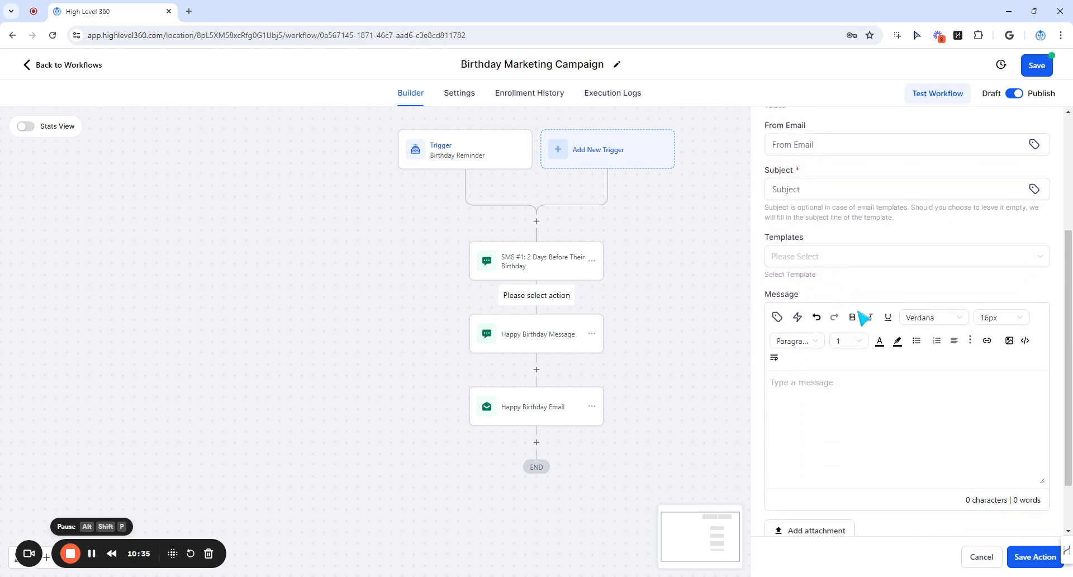
{"action": "left_click", "coordinate": [785, 351]}
{"action": "key", "text": "ctrl+v"}
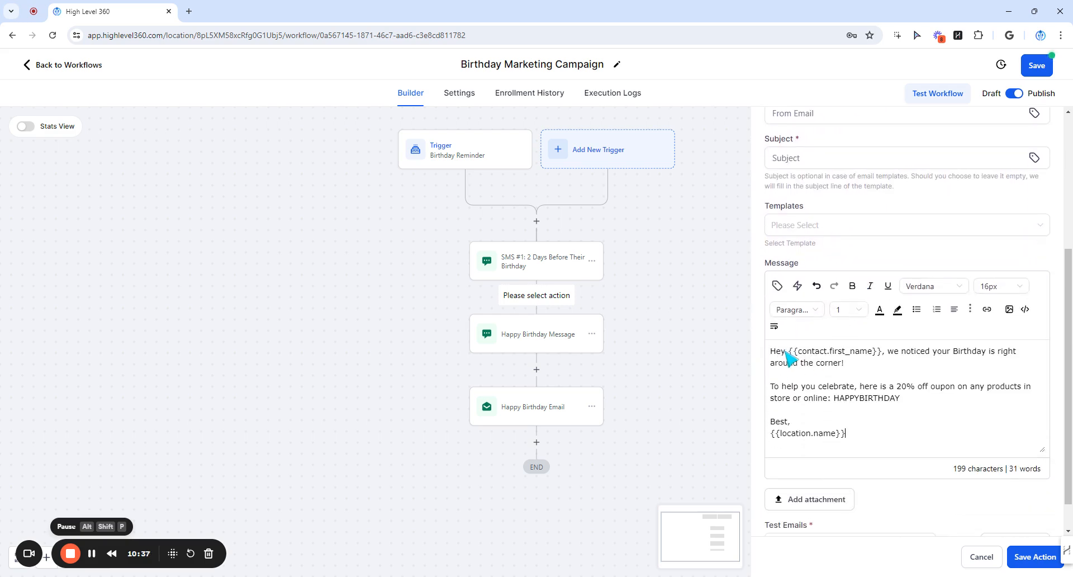
Step: Name the email "Email #1: 2 Days Before Their Birthday", sender {{location.name}} and {{location.email}}, subject "It's almost your BIRTHDAY!!! 🎉", and save the action
{"action": "scroll", "coordinate": [789, 349], "scroll_direction": "up", "scroll_amount": 4}
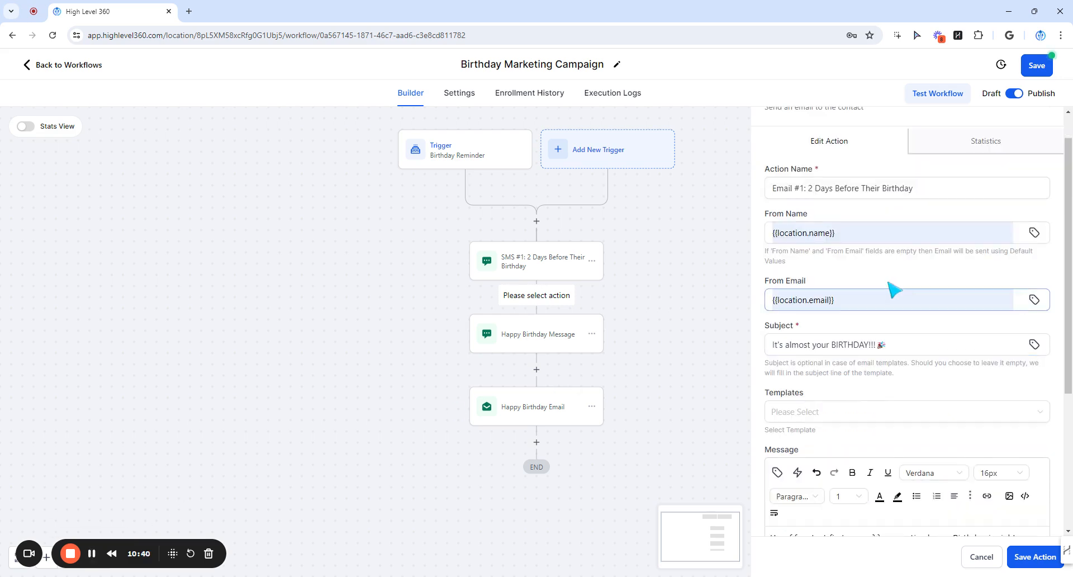
{"action": "scroll", "coordinate": [894, 282], "scroll_direction": "down", "scroll_amount": 2}
{"action": "left_click", "coordinate": [903, 288]}
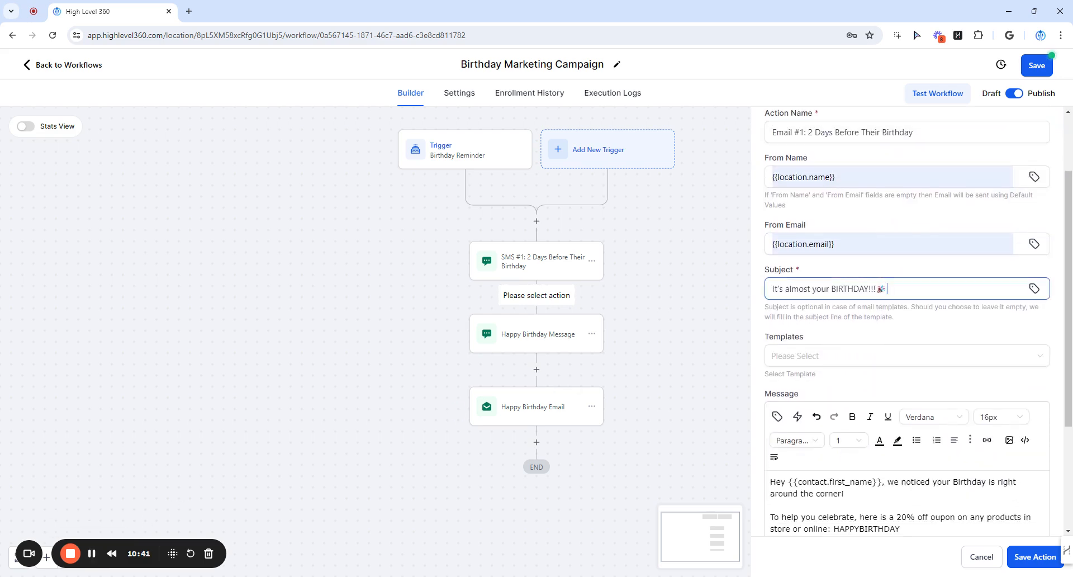
{"action": "scroll", "coordinate": [863, 383], "scroll_direction": "down", "scroll_amount": 3}
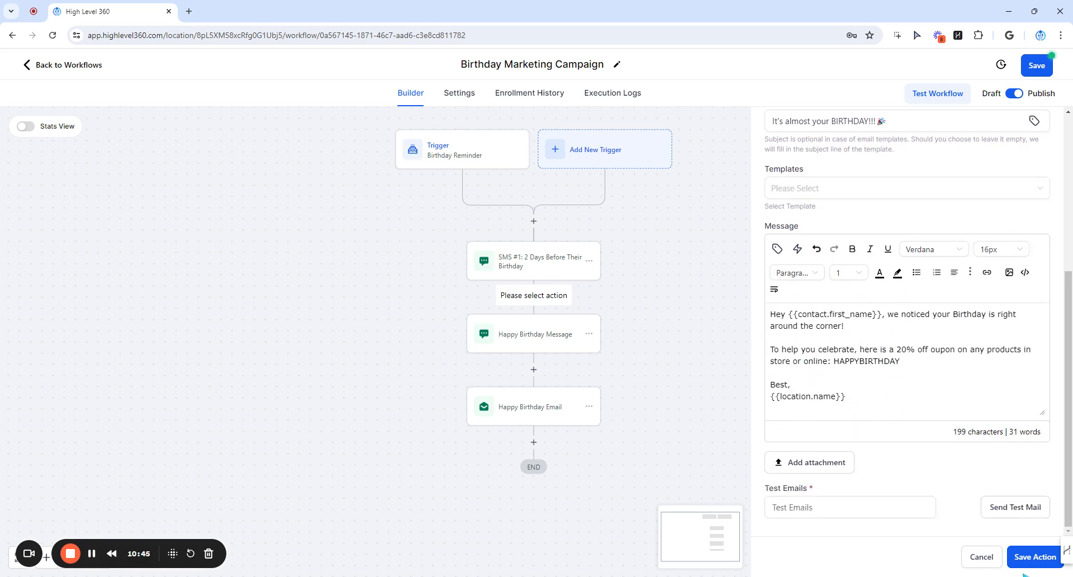
{"action": "left_click", "coordinate": [1033, 558]}
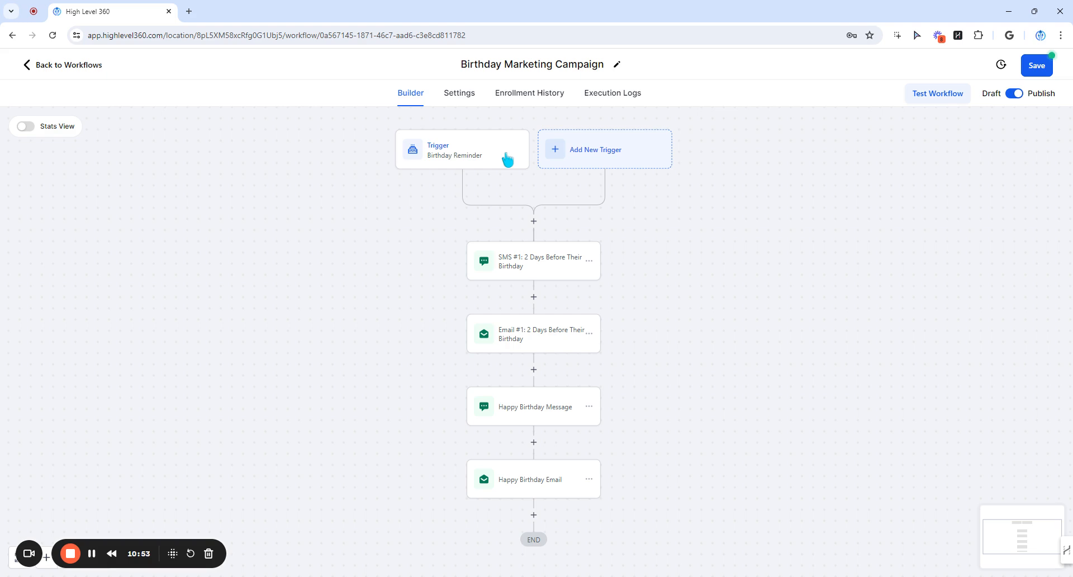
Step: Rename the Birthday Reminder trigger to "Birthday Reminder 2 Days Before" and save it
{"action": "left_click", "coordinate": [467, 151]}
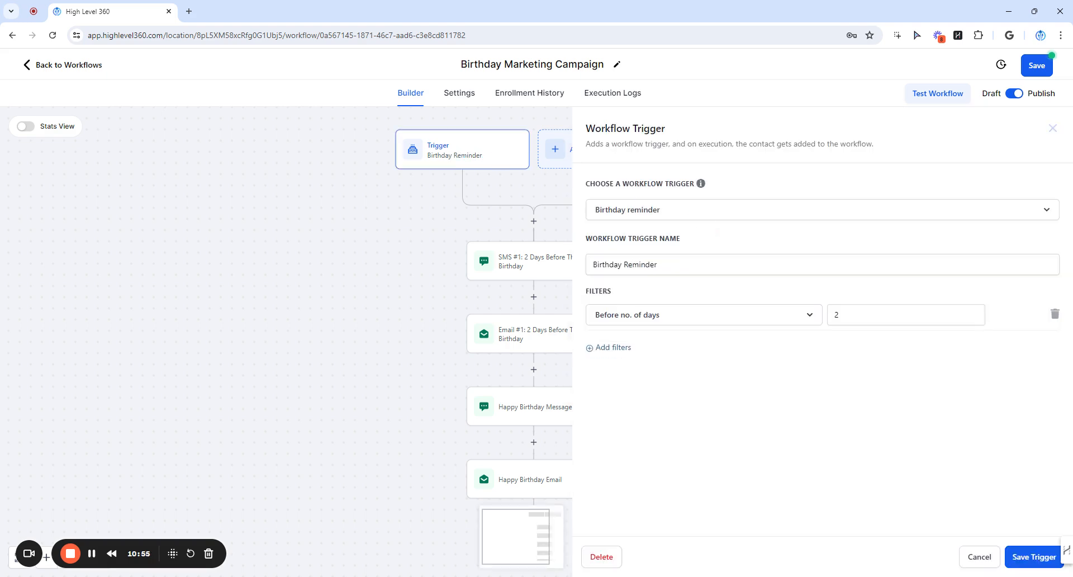
{"action": "left_click", "coordinate": [658, 265]}
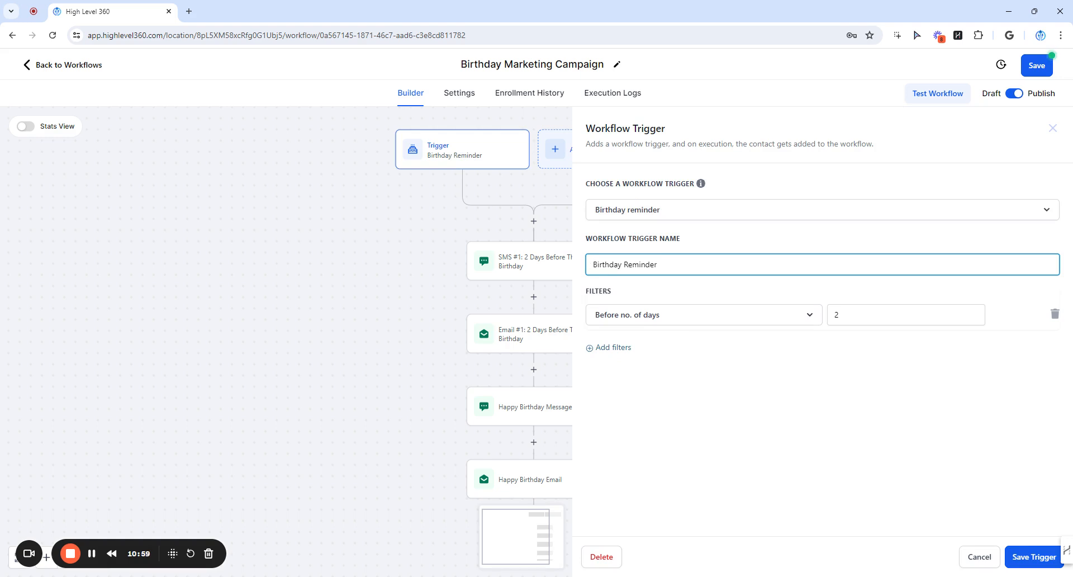
{"action": "type", "text": "Beofre"}
{"action": "key", "text": "BackSpace"}
{"action": "key", "text": "BackSpace"}
{"action": "key", "text": "BackSpace"}
{"action": "key", "text": "BackSpace"}
{"action": "key", "text": "BackSpace"}
{"action": "key", "text": "BackSpace"}
{"action": "left_click", "coordinate": [1018, 556]}
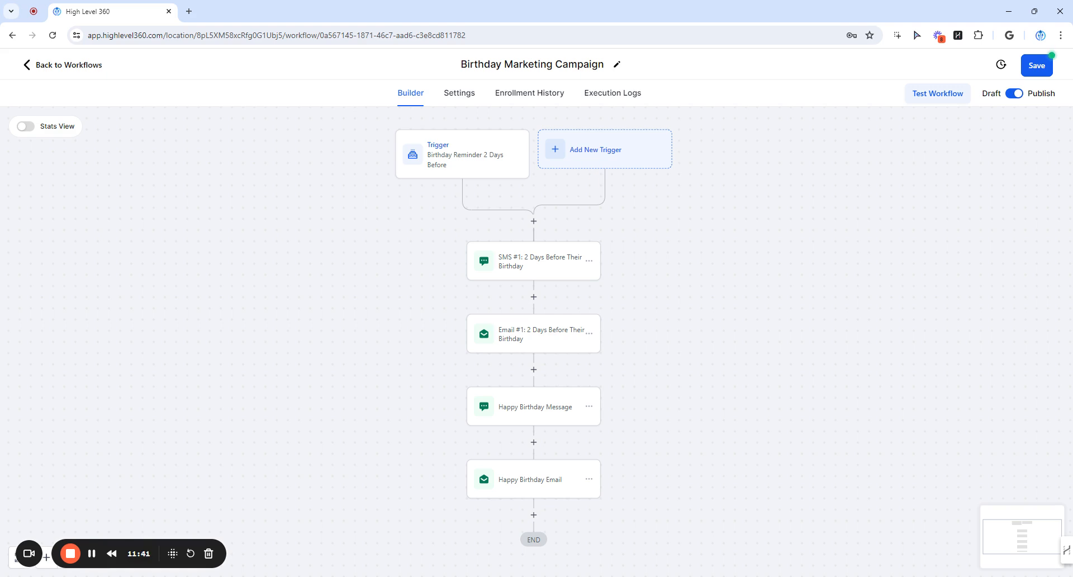
Step: Add a second trigger of type Birthday Reminder without filters, and save the workflow
{"action": "left_click", "coordinate": [588, 148]}
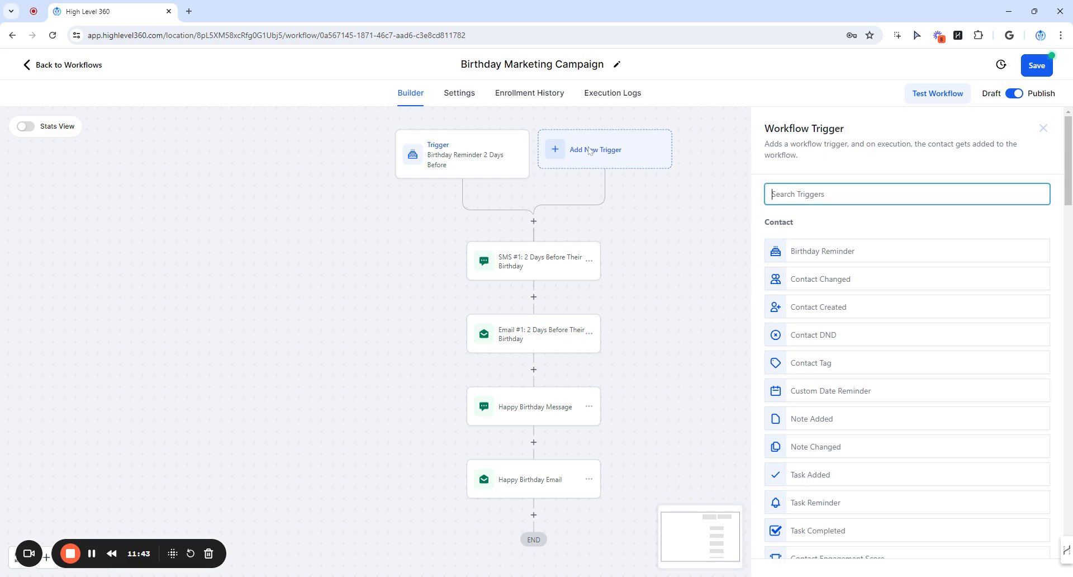
{"action": "left_click", "coordinate": [816, 251]}
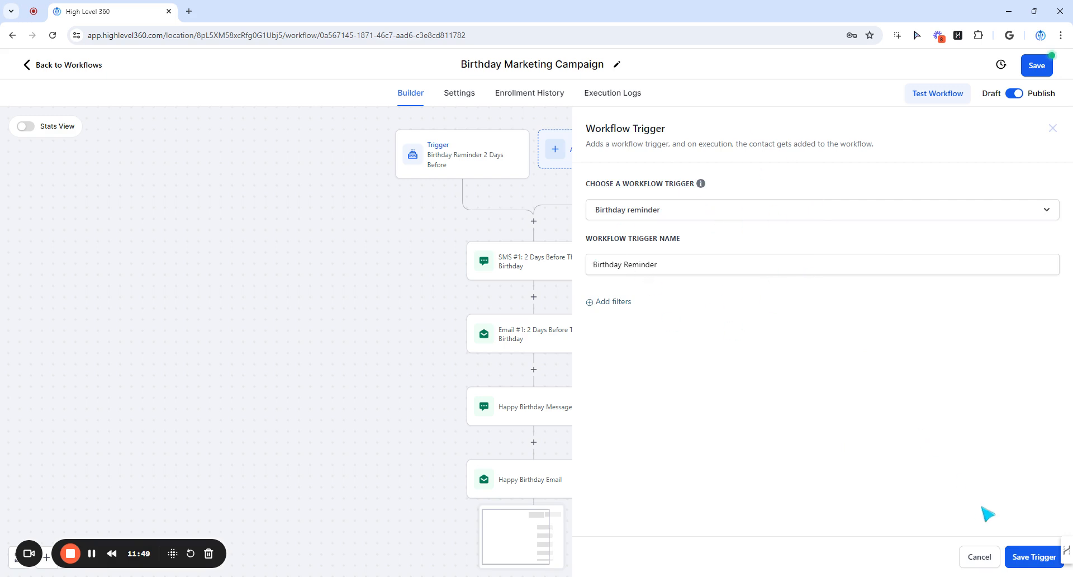
{"action": "left_click", "coordinate": [1023, 557]}
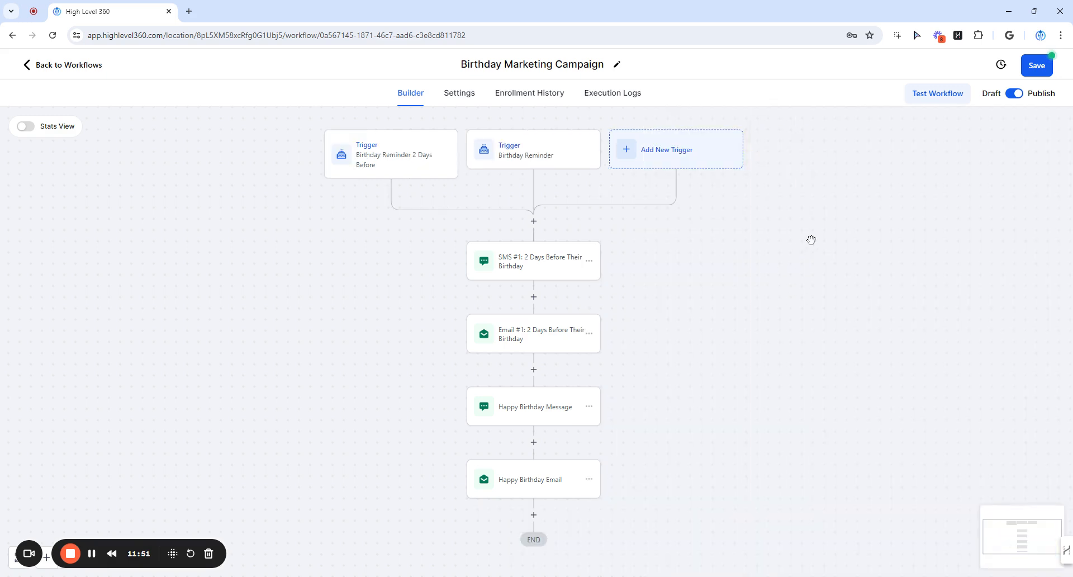
{"action": "left_click", "coordinate": [1054, 64]}
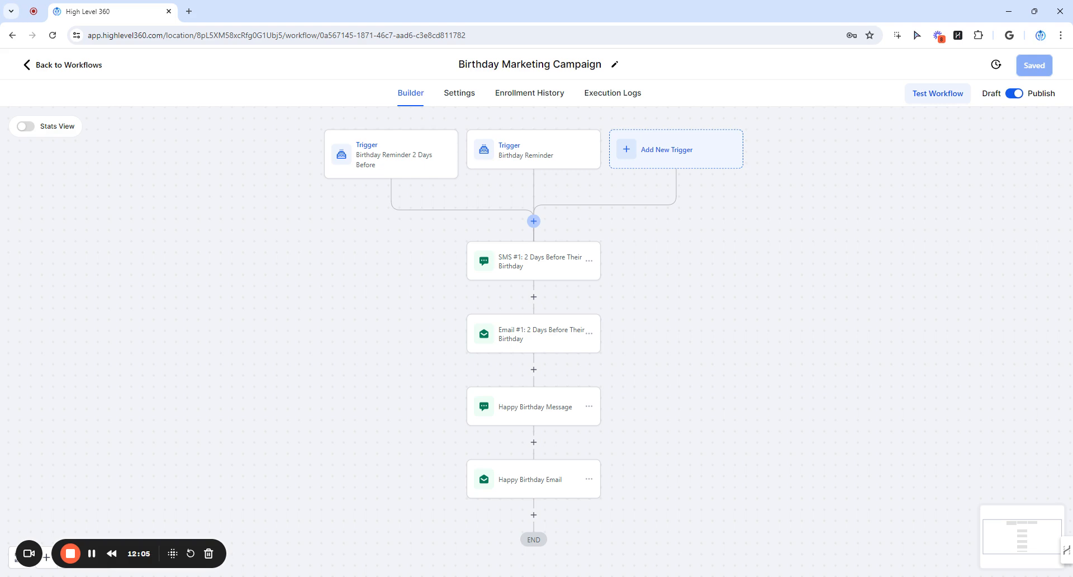
Step: Insert an If / Else action below the triggers named "Workflow Trigger Is", and name its branch "2 Days Before Birthday"
{"action": "left_click", "coordinate": [534, 221]}
{"action": "type", "text": "if"}
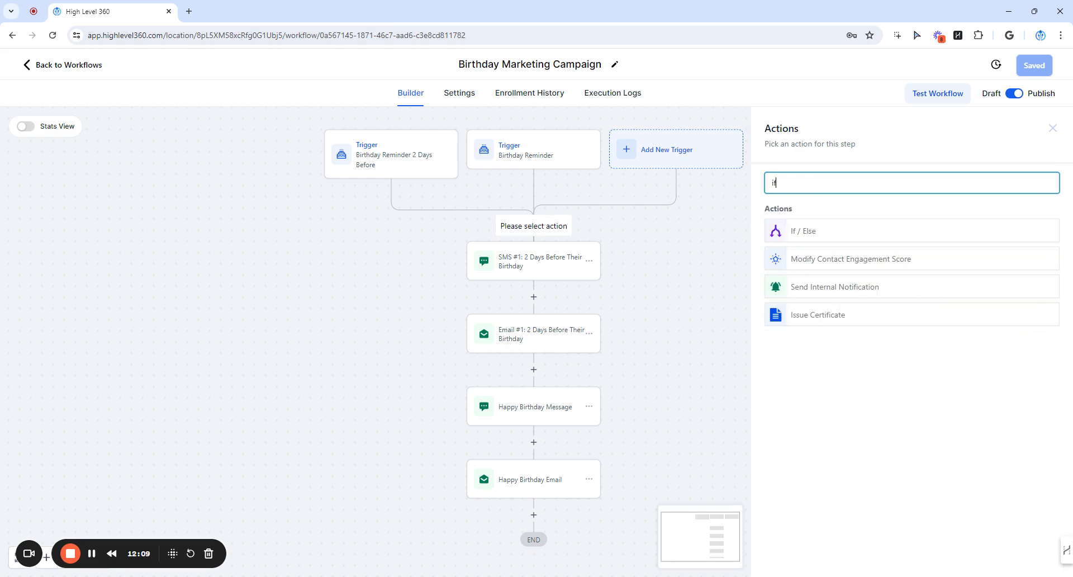
{"action": "left_click", "coordinate": [805, 231]}
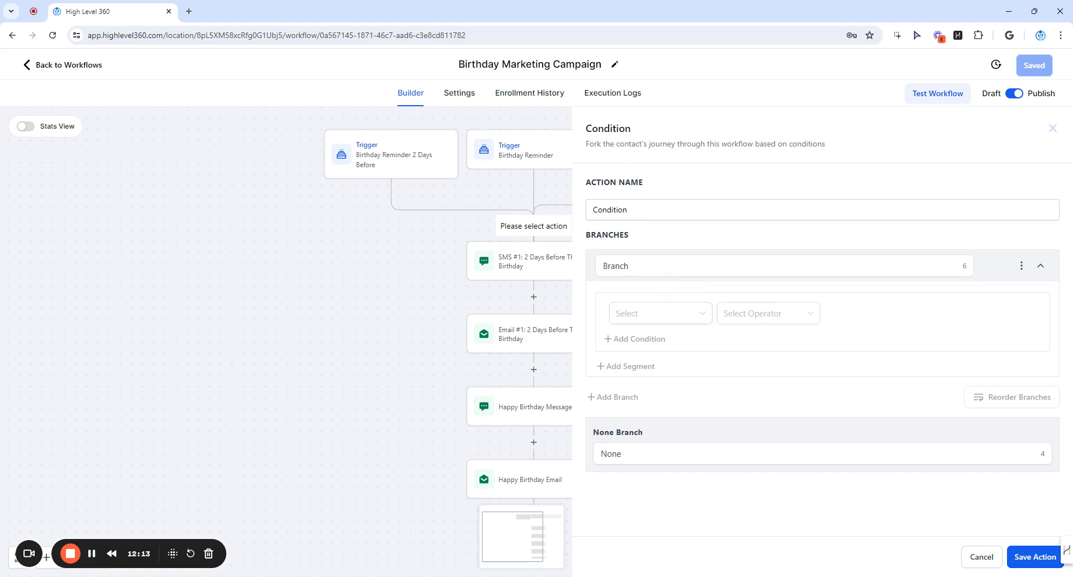
{"action": "double_click", "coordinate": [609, 210]}
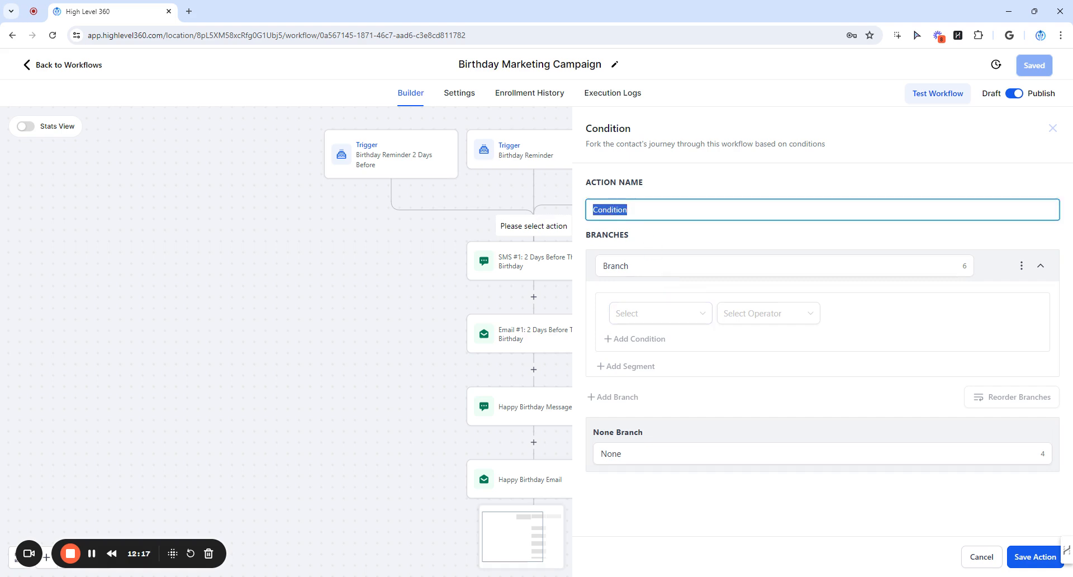
{"action": "type", "text": "Workflow Trigger Is"}
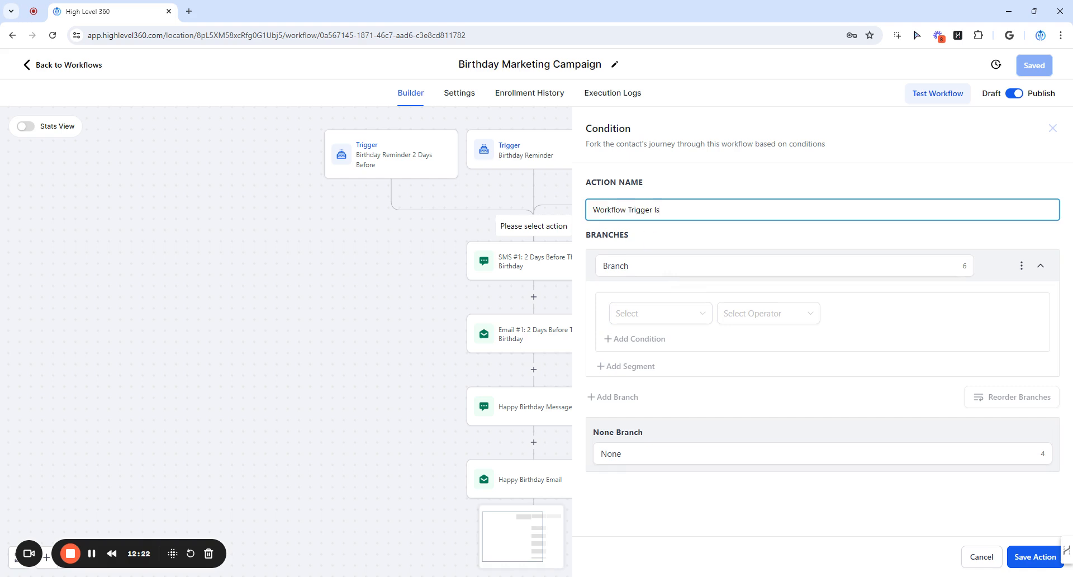
{"action": "key", "text": "Tab"}
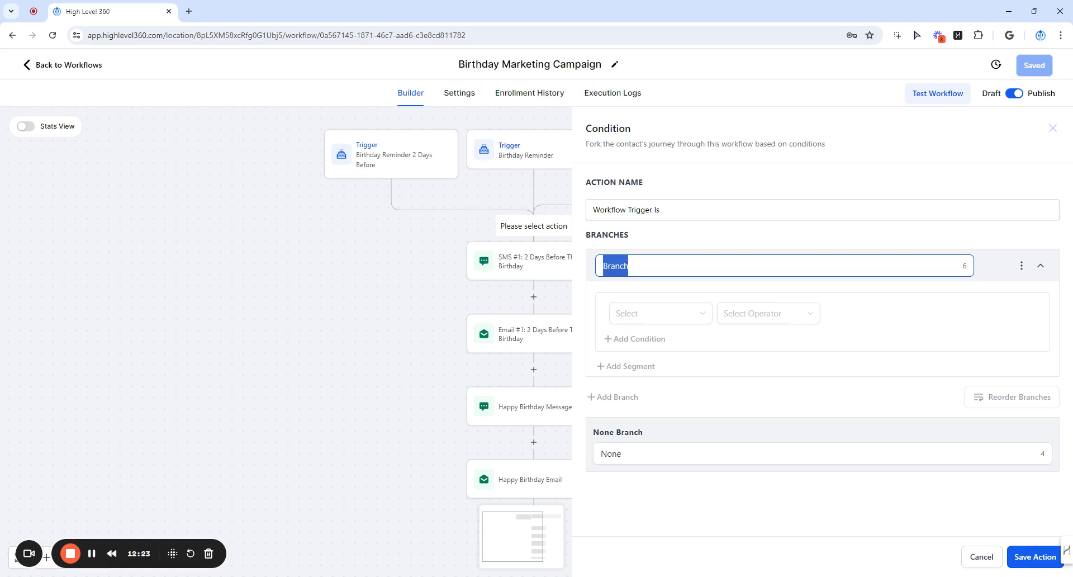
{"action": "type", "text": "2"}
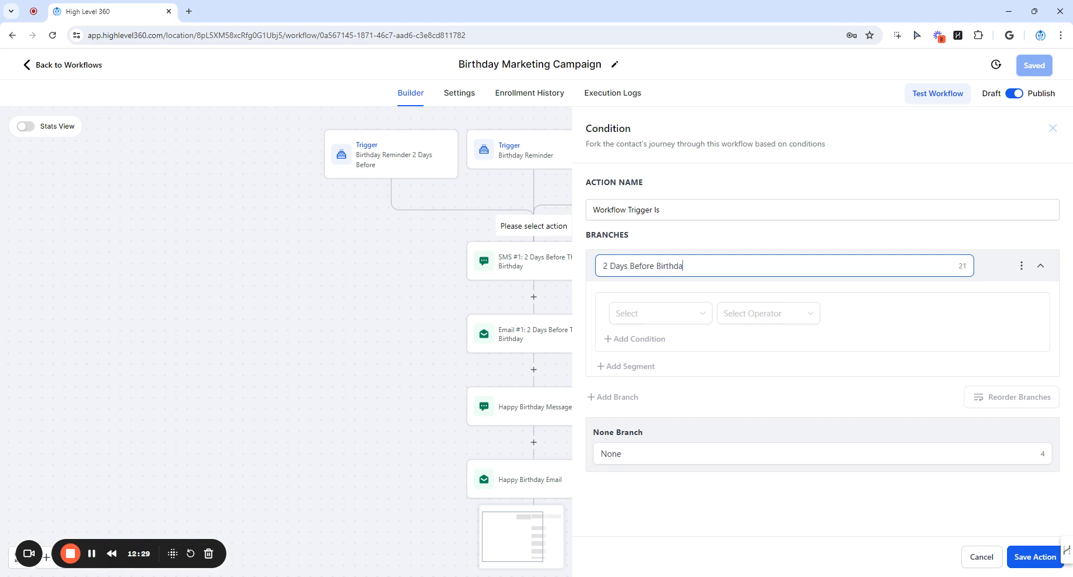
{"action": "type", "text": "Days Before Birthday"}
Step: Set the branch's condition to Workflow Trigger Is "Birthday Reminder 2 Days Before"
{"action": "left_click", "coordinate": [648, 313]}
{"action": "left_click", "coordinate": [731, 312]}
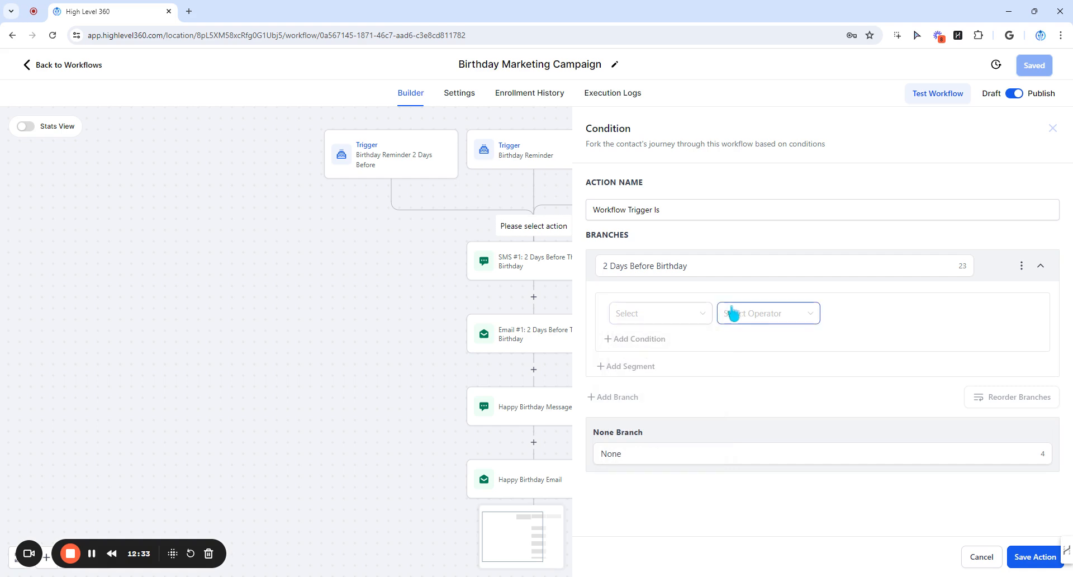
{"action": "left_click", "coordinate": [662, 315]}
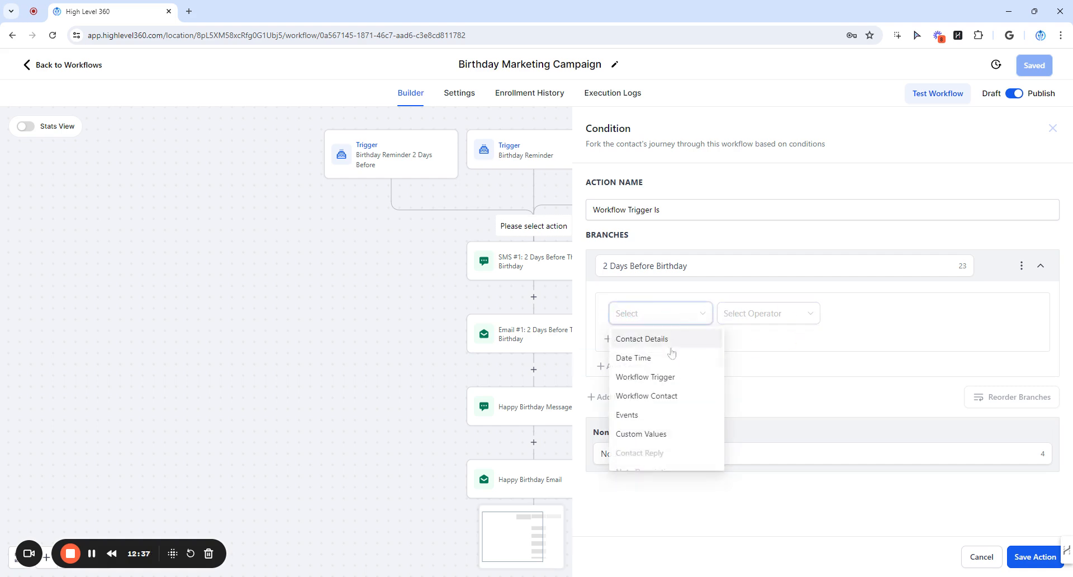
{"action": "left_click", "coordinate": [664, 379]}
{"action": "left_click", "coordinate": [772, 319]}
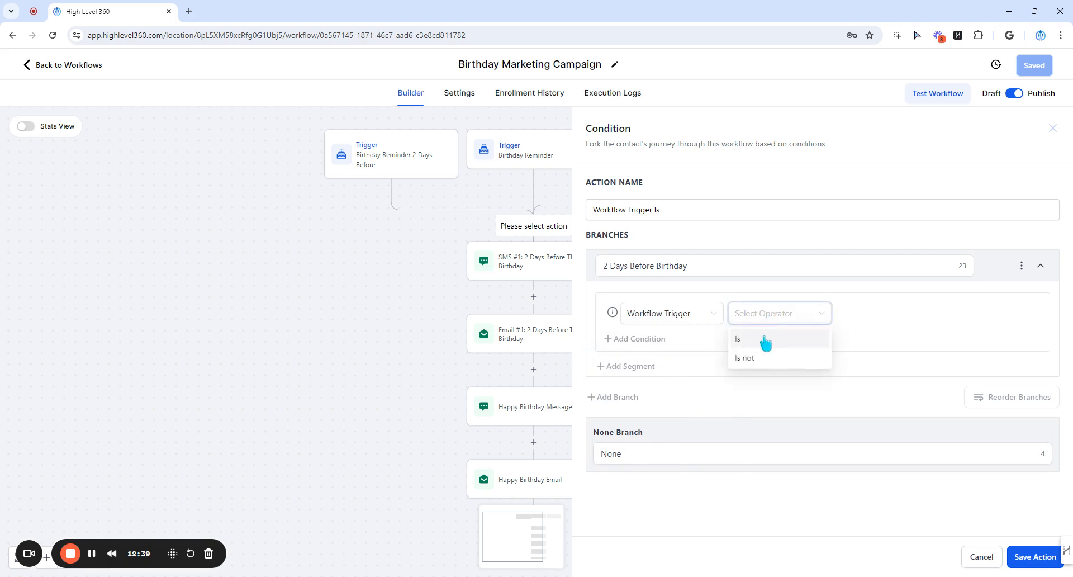
{"action": "left_click", "coordinate": [763, 341]}
{"action": "left_click", "coordinate": [867, 315]}
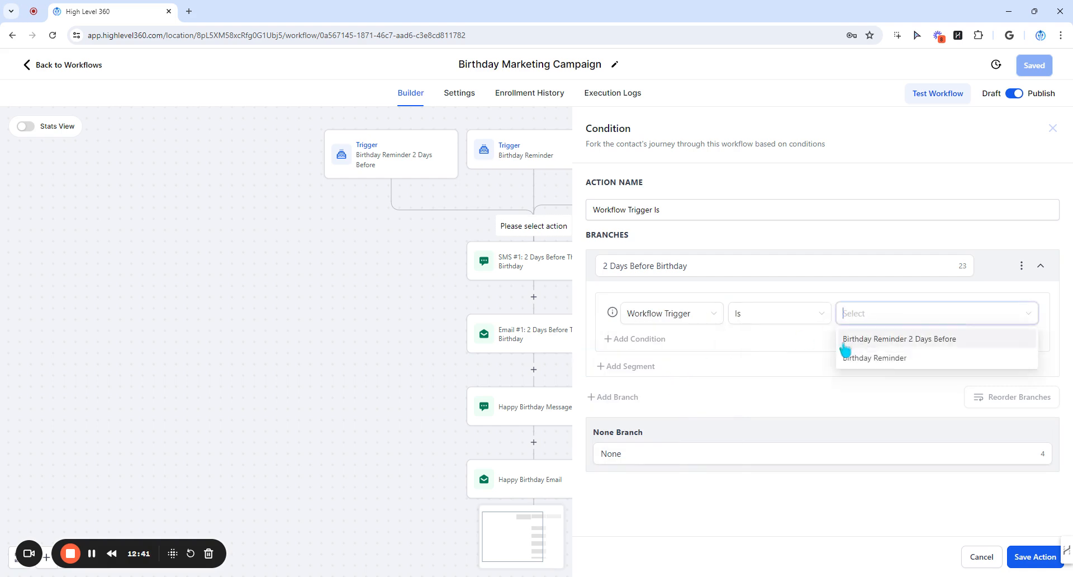
{"action": "left_click", "coordinate": [951, 340]}
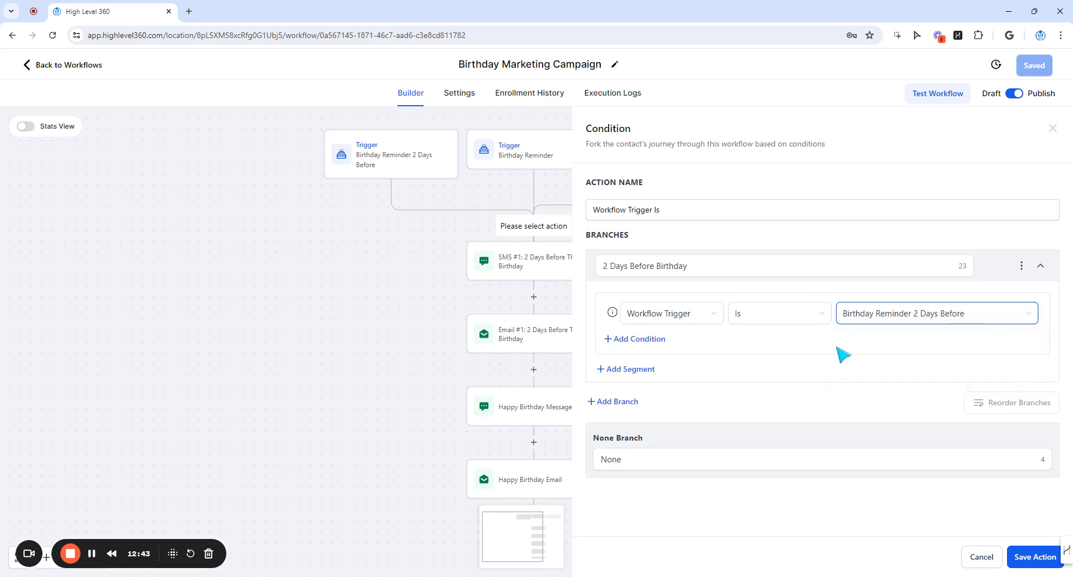
Step: Add a second branch named "Day Of Birthday" to the Workflow Trigger Is condition
{"action": "left_click", "coordinate": [619, 402]}
{"action": "double_click", "coordinate": [617, 317]}
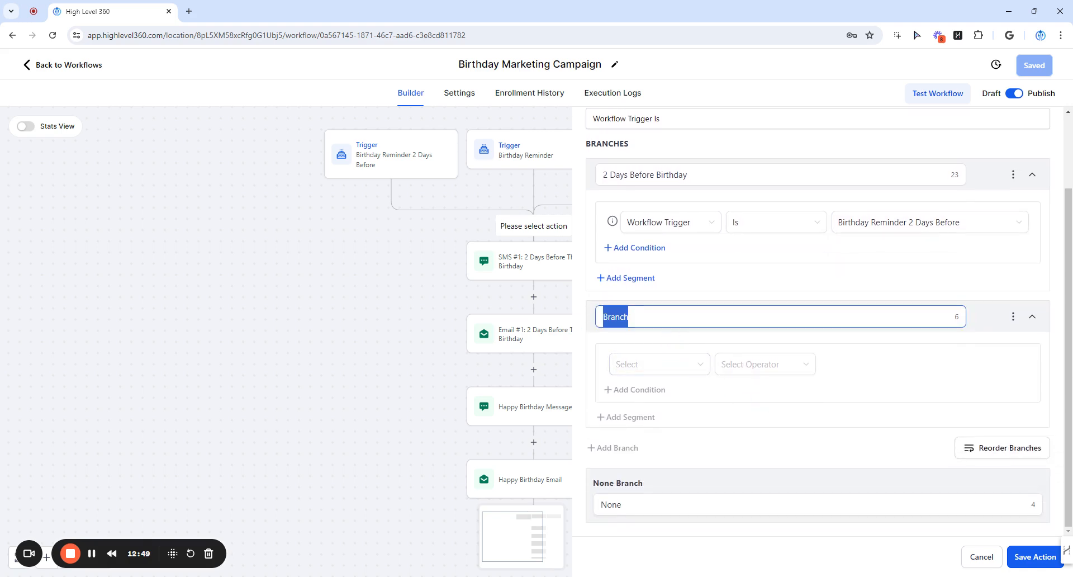
{"action": "type", "text": "Day Of Birthday"}
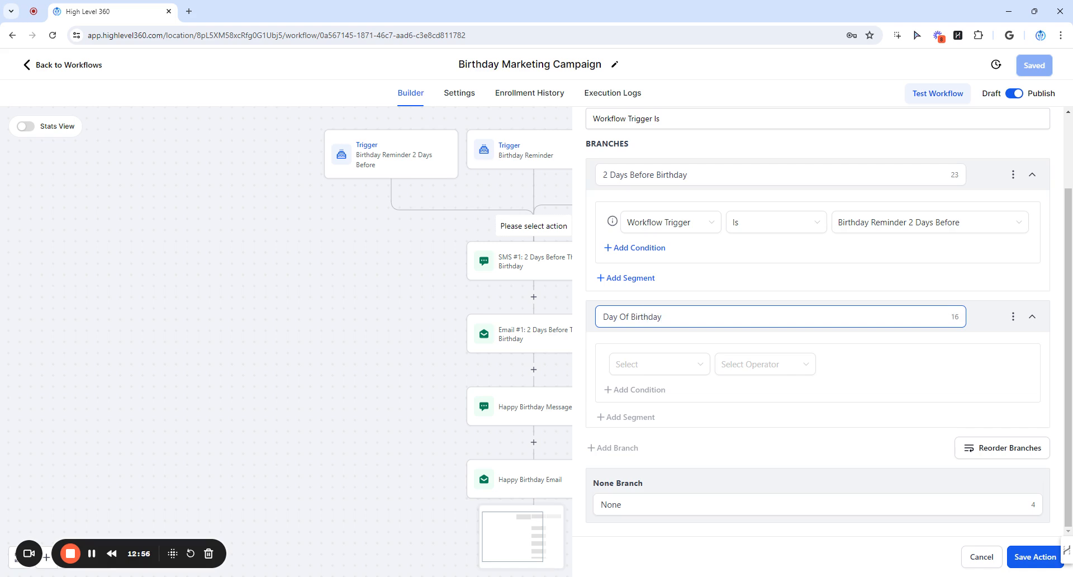
Step: Set the Day Of Birthday branch's condition to Workflow Trigger Is "Birthday Reminder", and save the If / Else action
{"action": "left_click", "coordinate": [653, 366]}
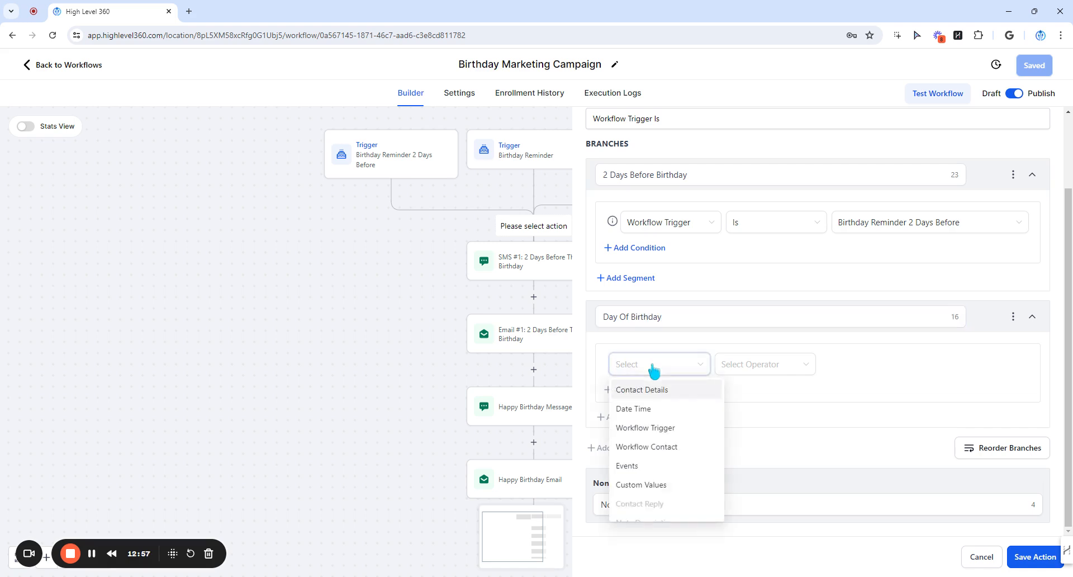
{"action": "left_click", "coordinate": [655, 429]}
{"action": "left_click", "coordinate": [749, 366]}
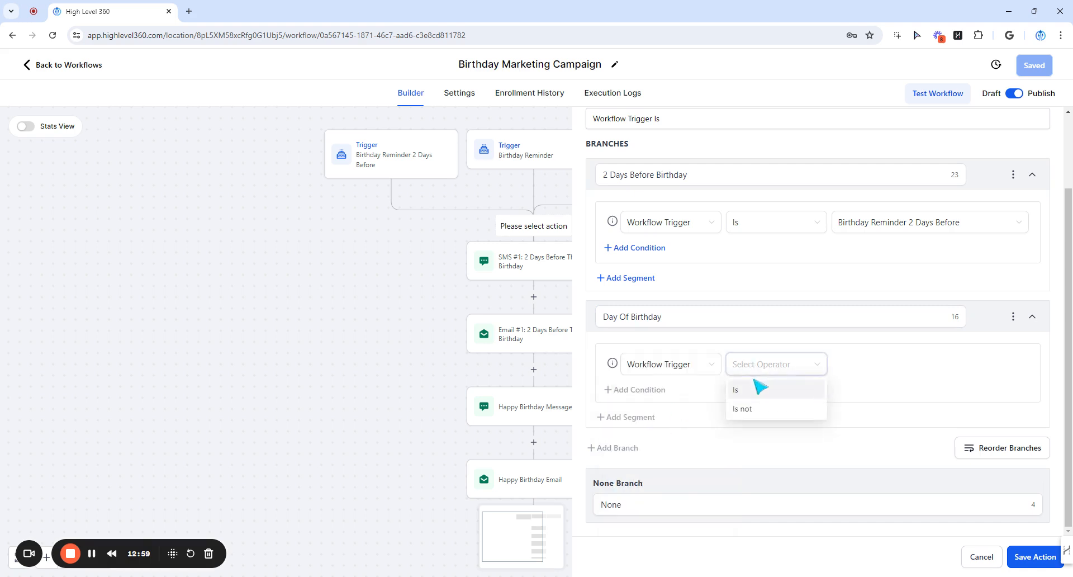
{"action": "left_click", "coordinate": [743, 389]}
{"action": "left_click", "coordinate": [838, 364]}
{"action": "left_click", "coordinate": [868, 408]}
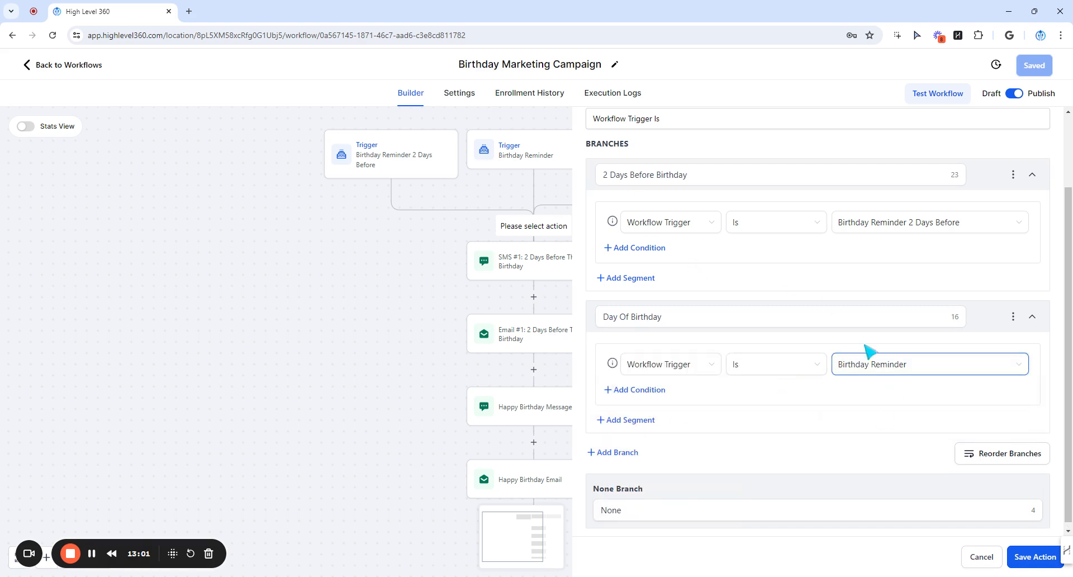
{"action": "left_click", "coordinate": [1019, 558]}
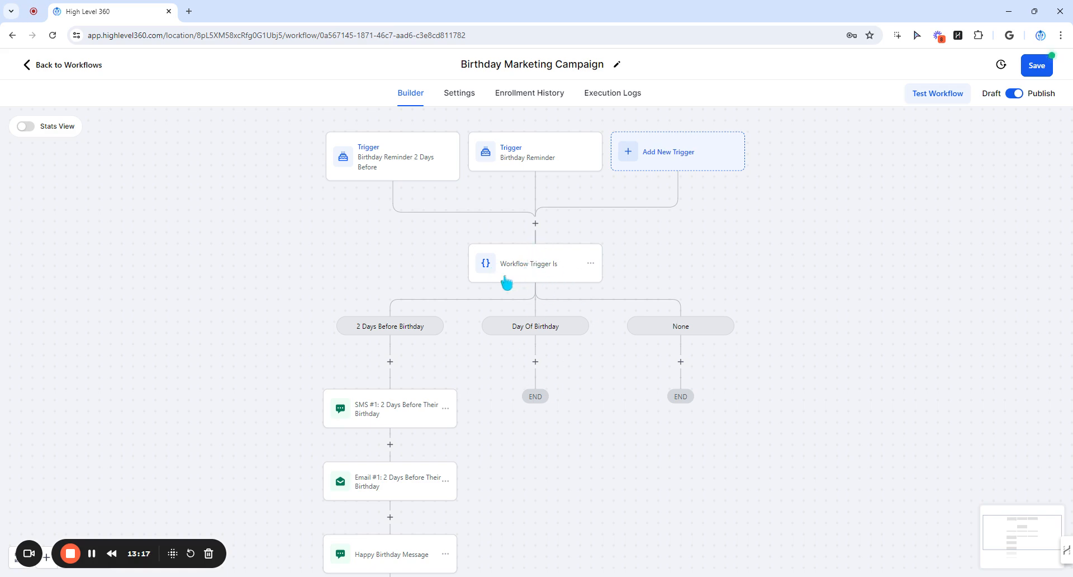
Step: Move all actions from Happy Birthday Message onward into the Day Of Birthday branch
{"action": "scroll", "coordinate": [383, 345], "scroll_direction": "down", "scroll_amount": 2}
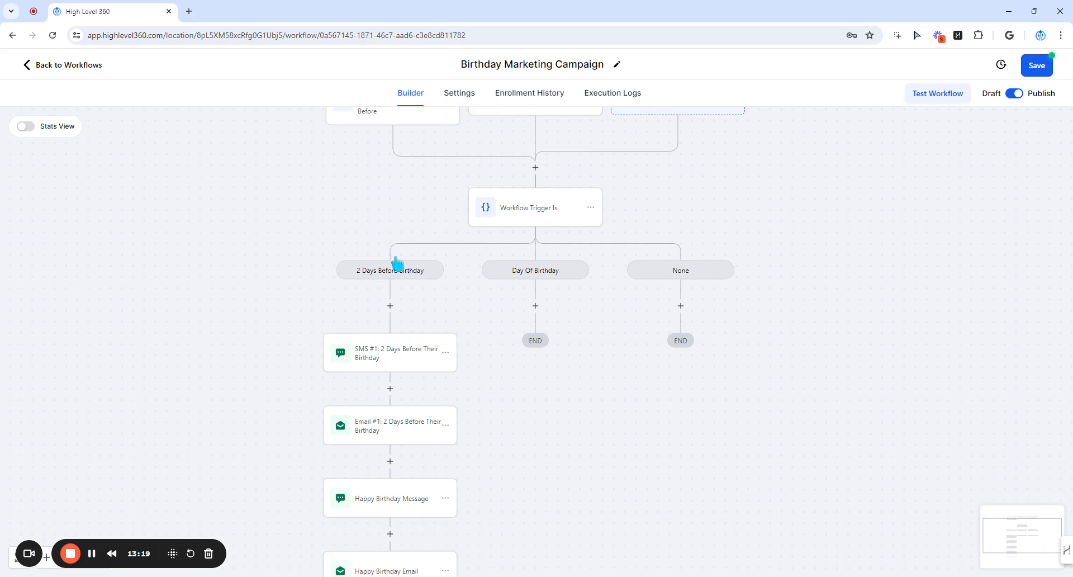
{"action": "scroll", "coordinate": [381, 368], "scroll_direction": "down", "scroll_amount": 1}
{"action": "scroll", "coordinate": [382, 369], "scroll_direction": "down", "scroll_amount": 1}
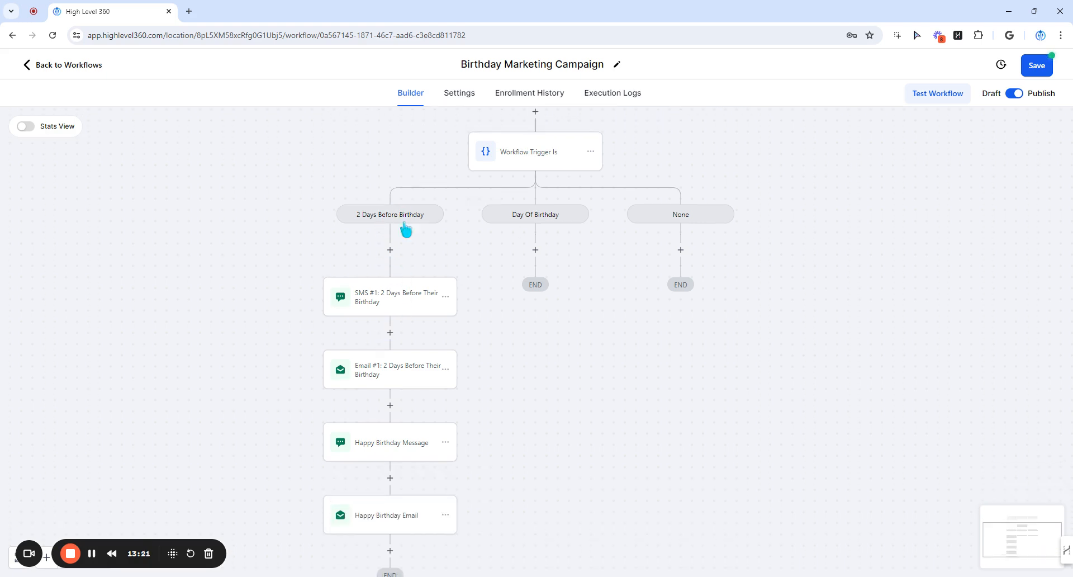
{"action": "scroll", "coordinate": [395, 350], "scroll_direction": "down", "scroll_amount": 2}
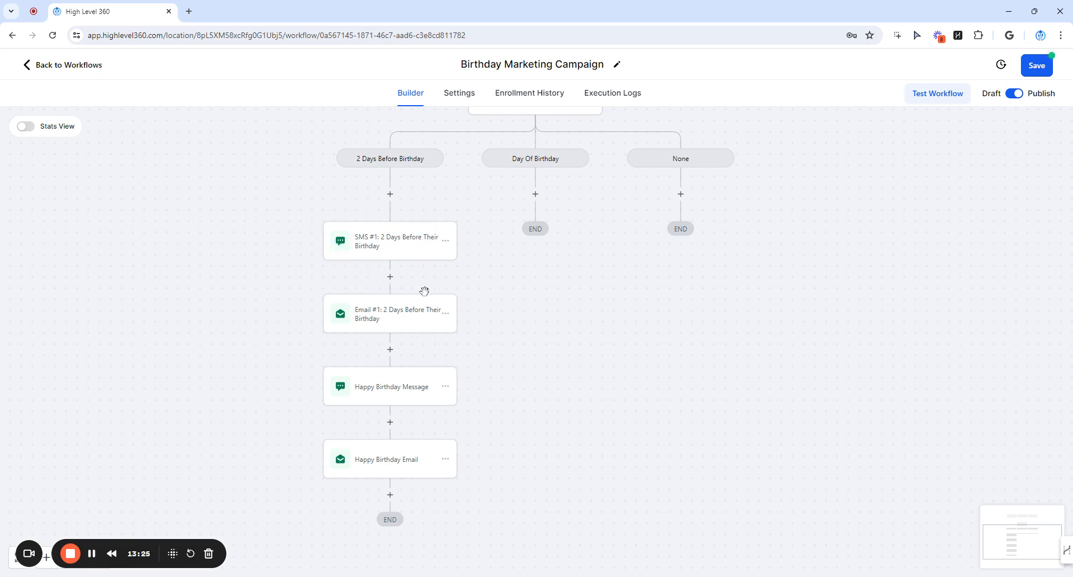
{"action": "scroll", "coordinate": [393, 377], "scroll_direction": "down", "scroll_amount": 1}
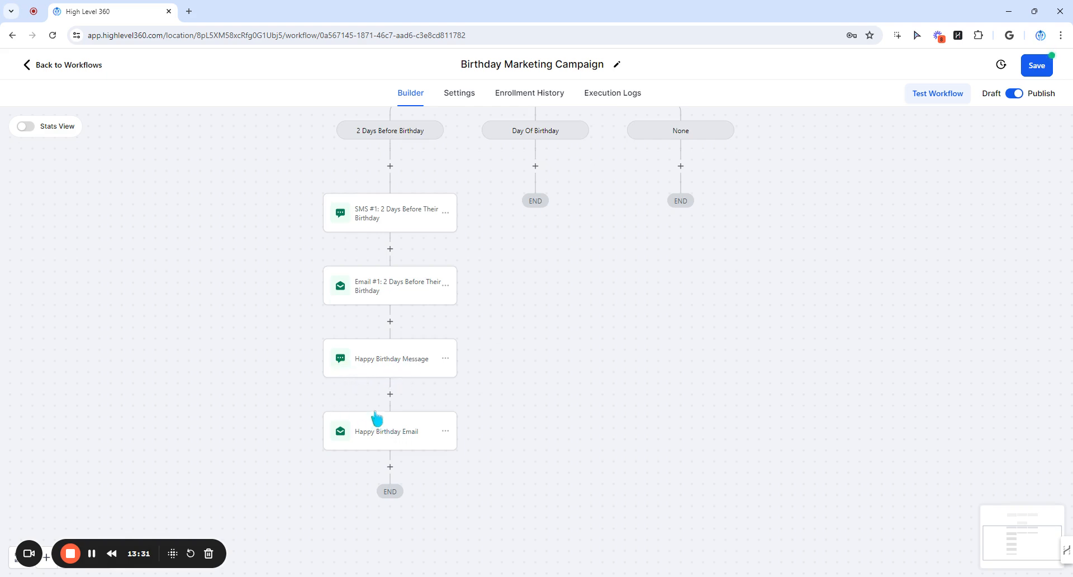
{"action": "left_click", "coordinate": [445, 360]}
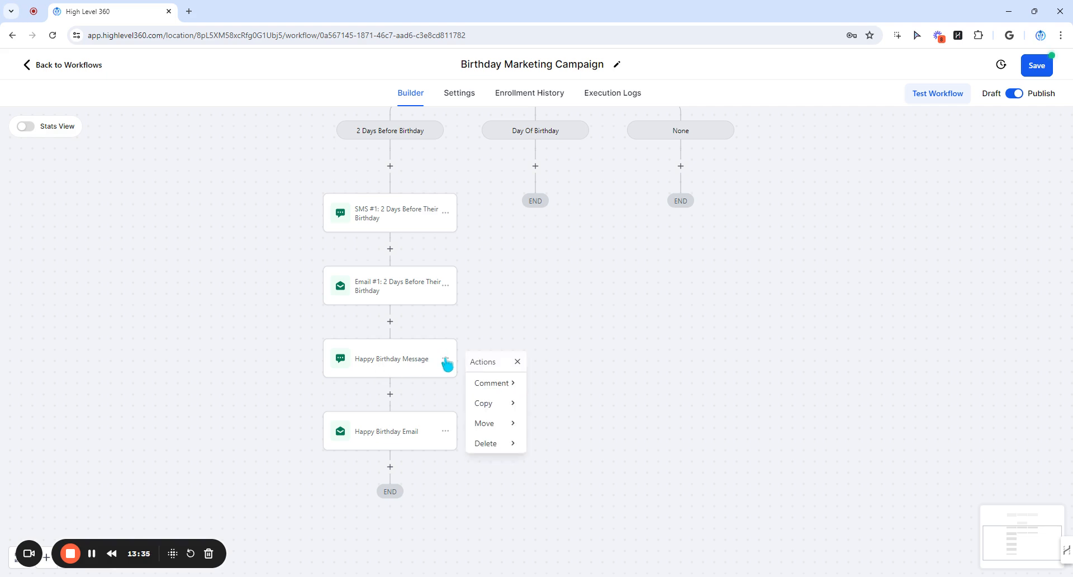
{"action": "left_click", "coordinate": [496, 424]}
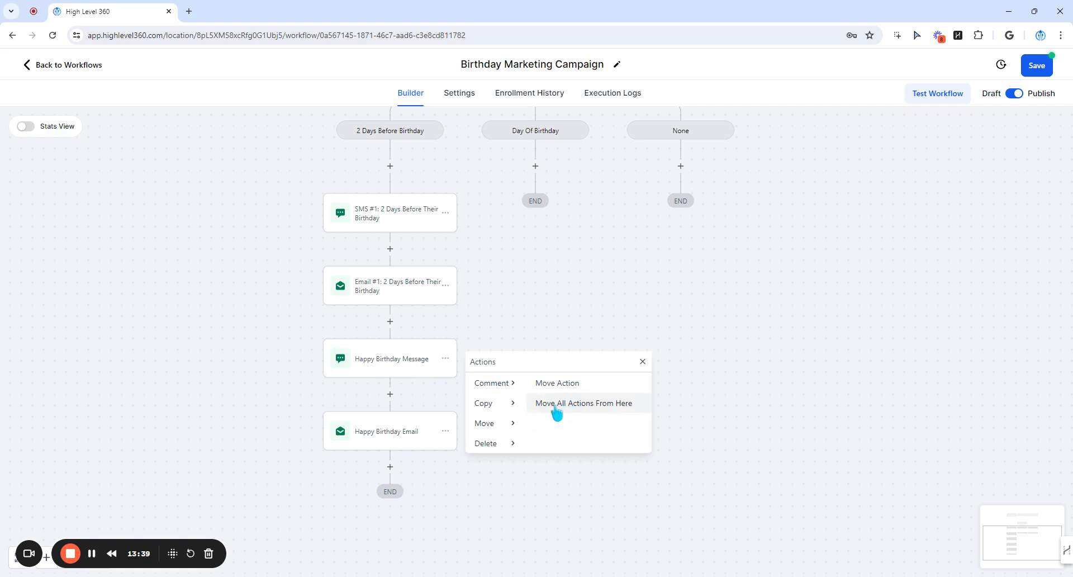
{"action": "left_click", "coordinate": [628, 412]}
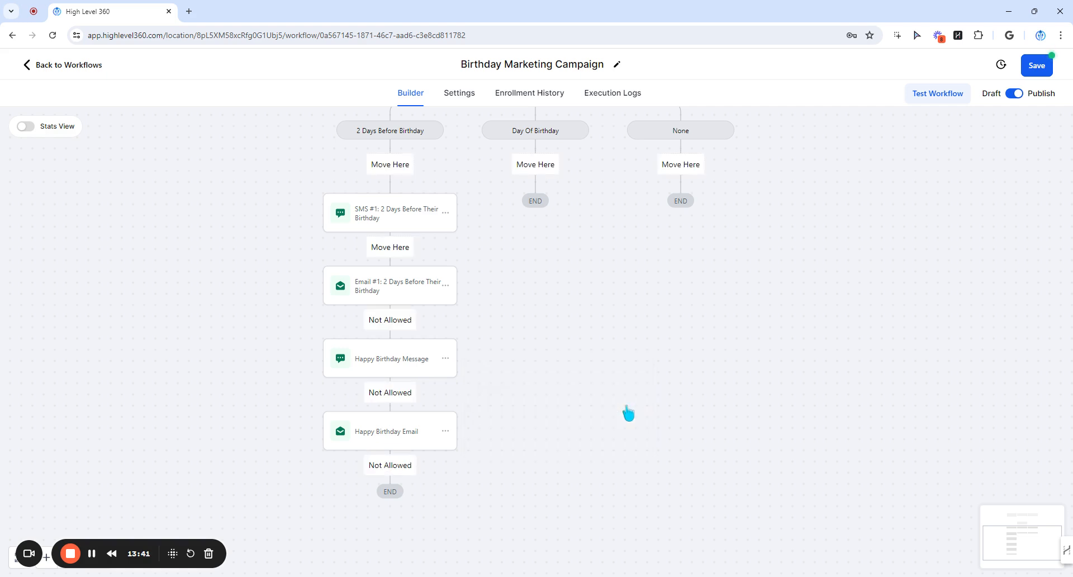
{"action": "left_click", "coordinate": [541, 165]}
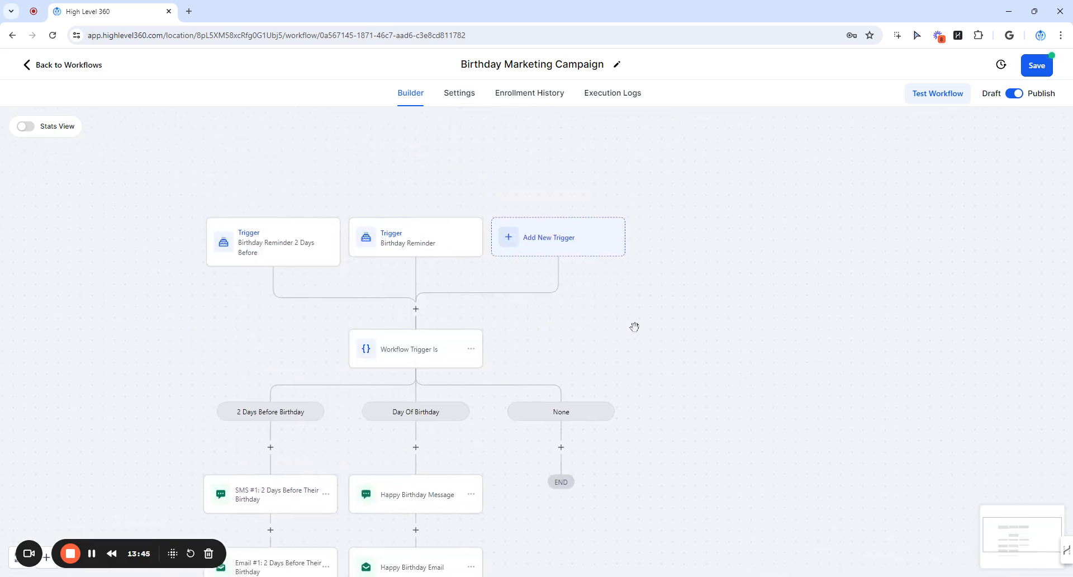
Step: Add a Birthday Reminder trigger named "Birthday Reminder After 3 Days" with the filter After no. of days set to 3, and save the trigger
{"action": "left_click_drag", "start_coordinate": [567, 347], "coordinate": [589, 312]}
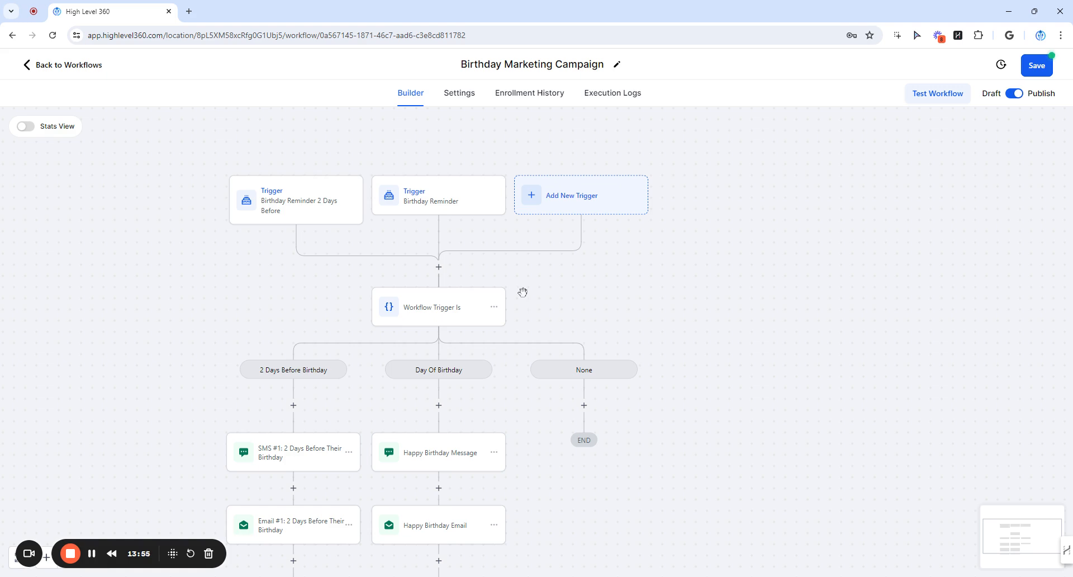
{"action": "left_click", "coordinate": [563, 206]}
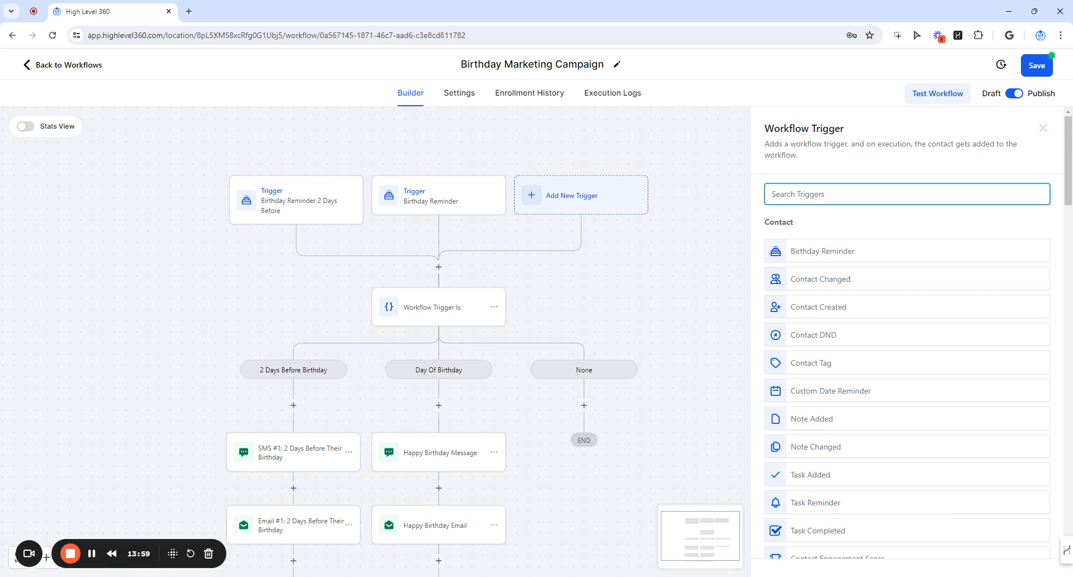
{"action": "type", "text": "b"}
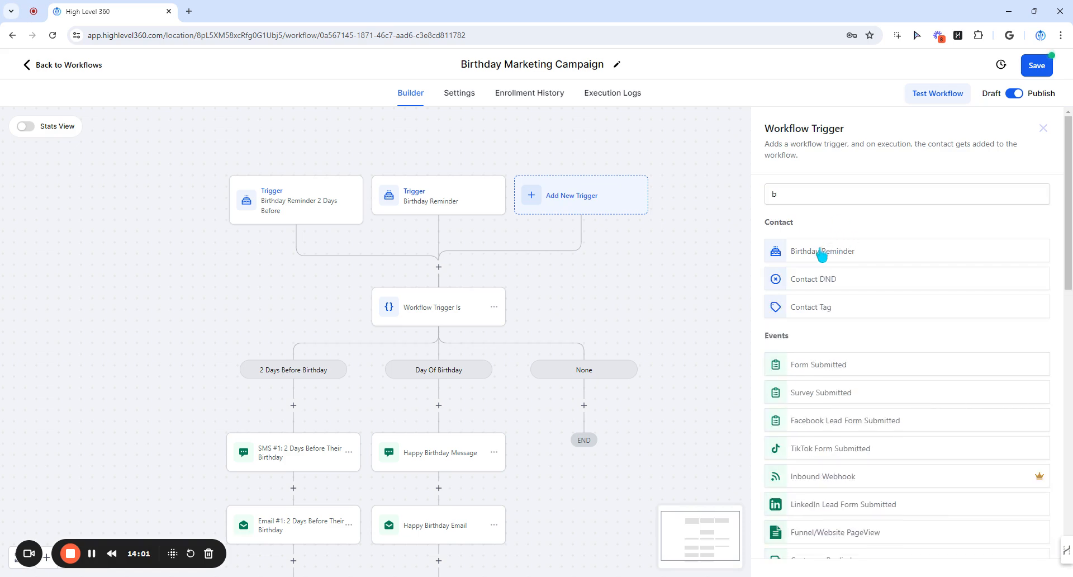
{"action": "left_click", "coordinate": [820, 251]}
{"action": "left_click", "coordinate": [623, 302]}
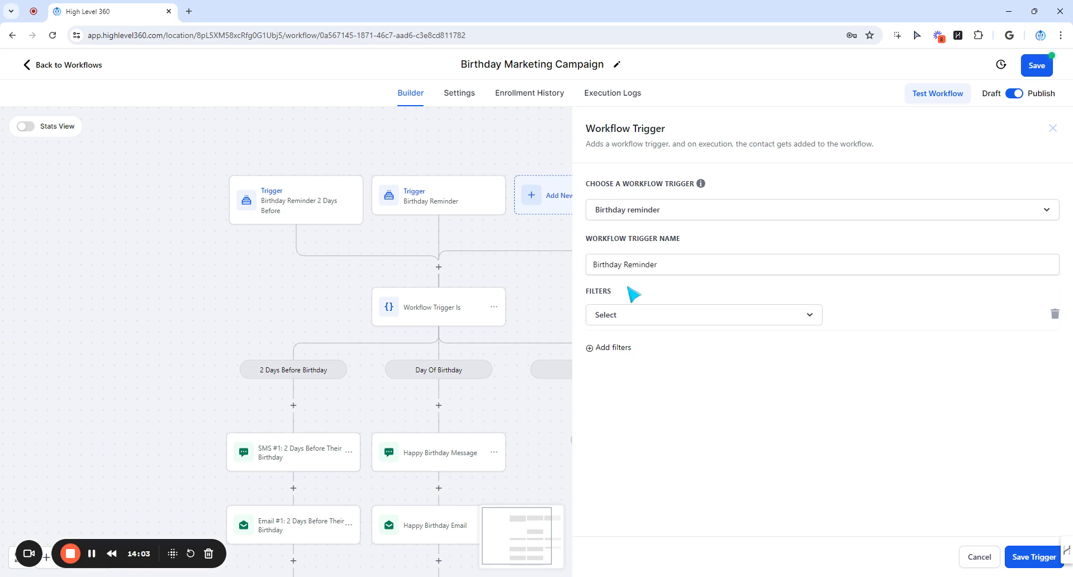
{"action": "left_click", "coordinate": [623, 319]}
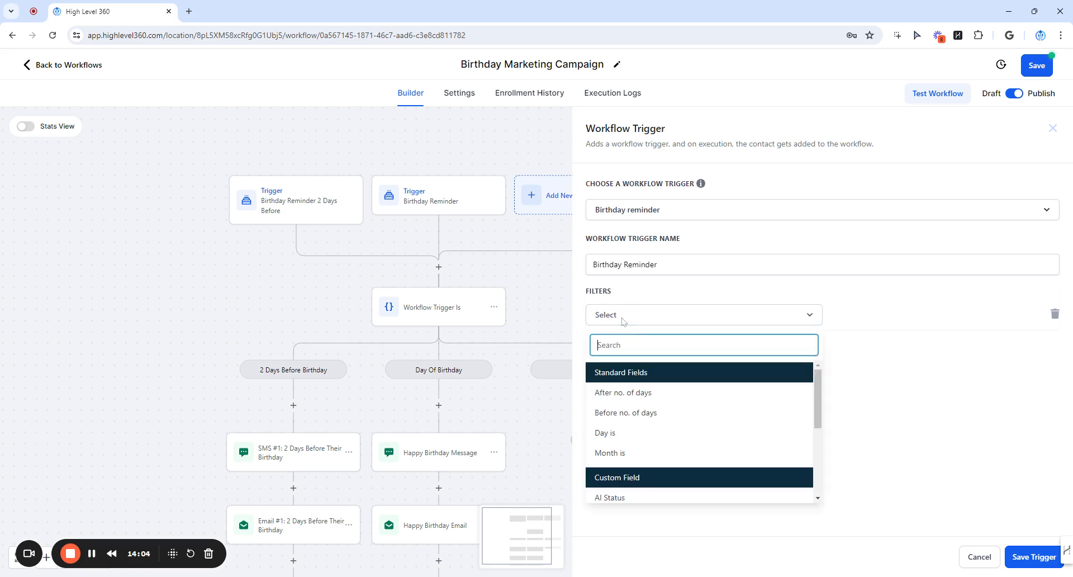
{"action": "left_click", "coordinate": [616, 391]}
{"action": "left_click", "coordinate": [969, 314]}
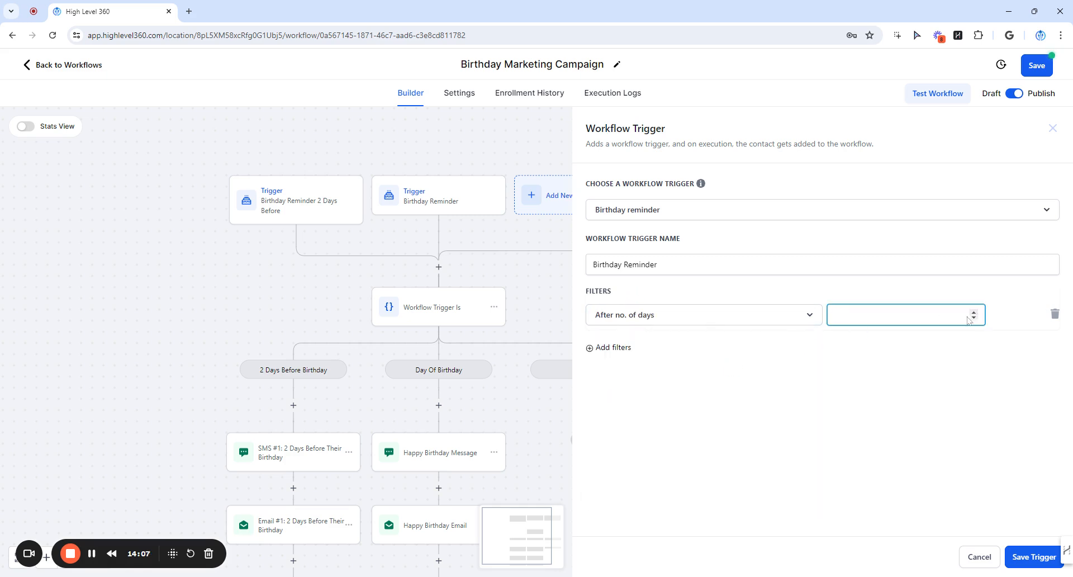
{"action": "type", "text": "1"}
{"action": "left_click", "coordinate": [593, 264]}
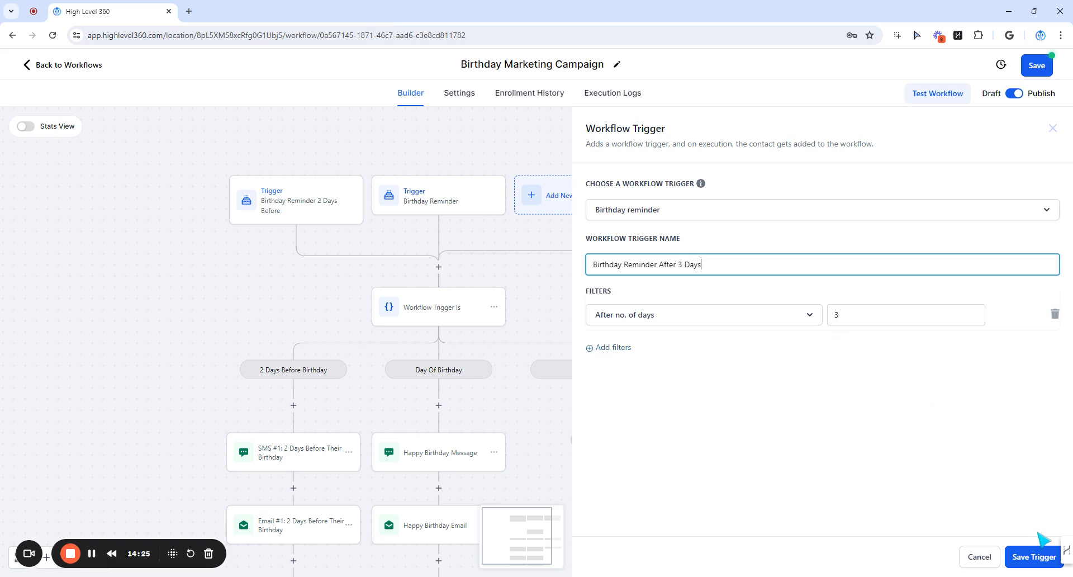
{"action": "left_click", "coordinate": [1023, 556]}
{"action": "left_click_drag", "start_coordinate": [718, 364], "coordinate": [668, 273]}
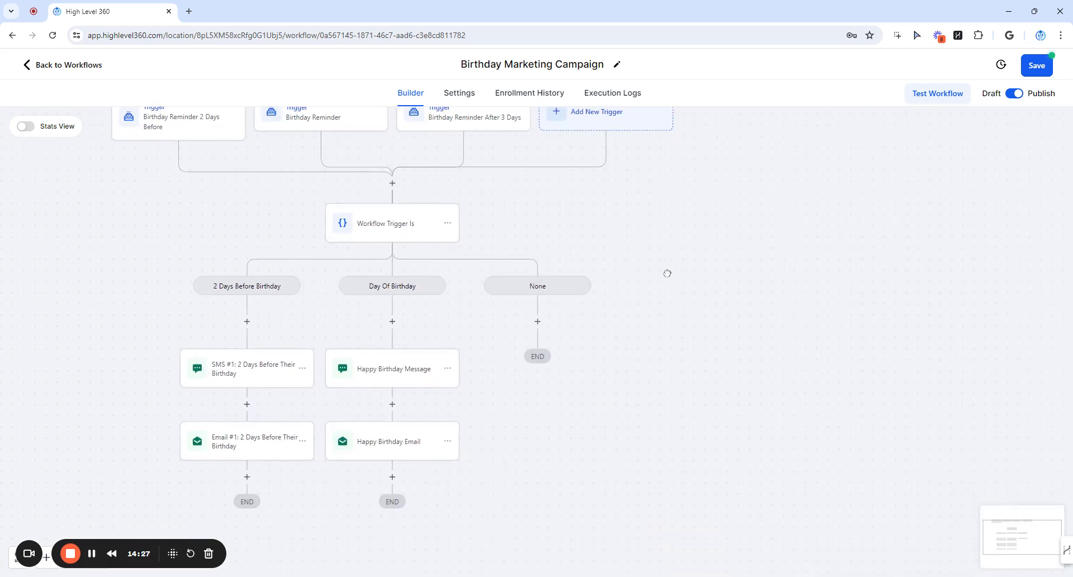
{"action": "left_click_drag", "start_coordinate": [603, 239], "coordinate": [721, 316]}
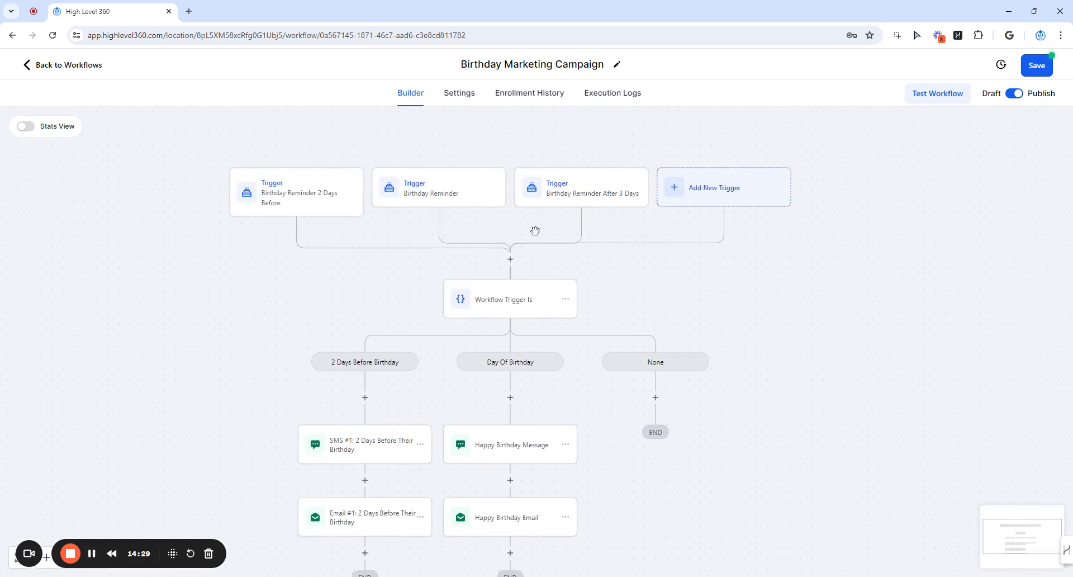
{"action": "left_click", "coordinate": [538, 312]}
{"action": "scroll", "coordinate": [807, 307], "scroll_direction": "down", "scroll_amount": 2}
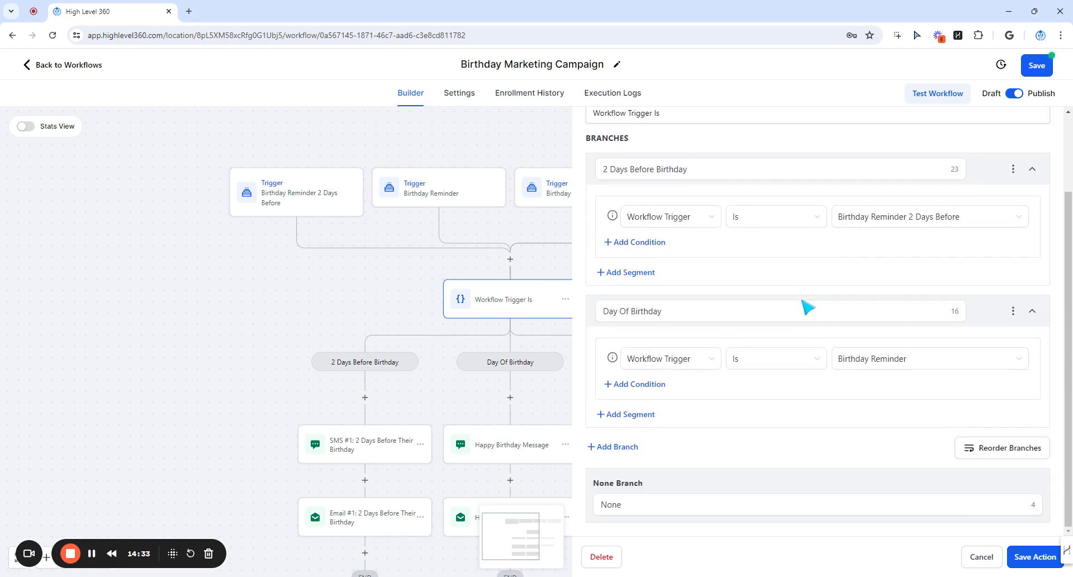
{"action": "left_click", "coordinate": [605, 450]}
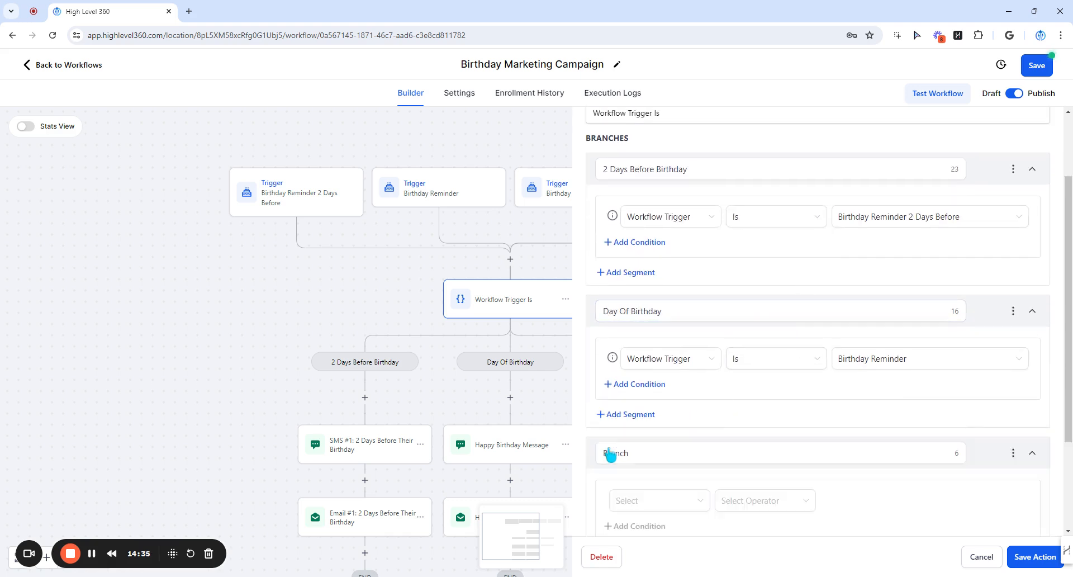
{"action": "scroll", "coordinate": [661, 439], "scroll_direction": "down", "scroll_amount": 2}
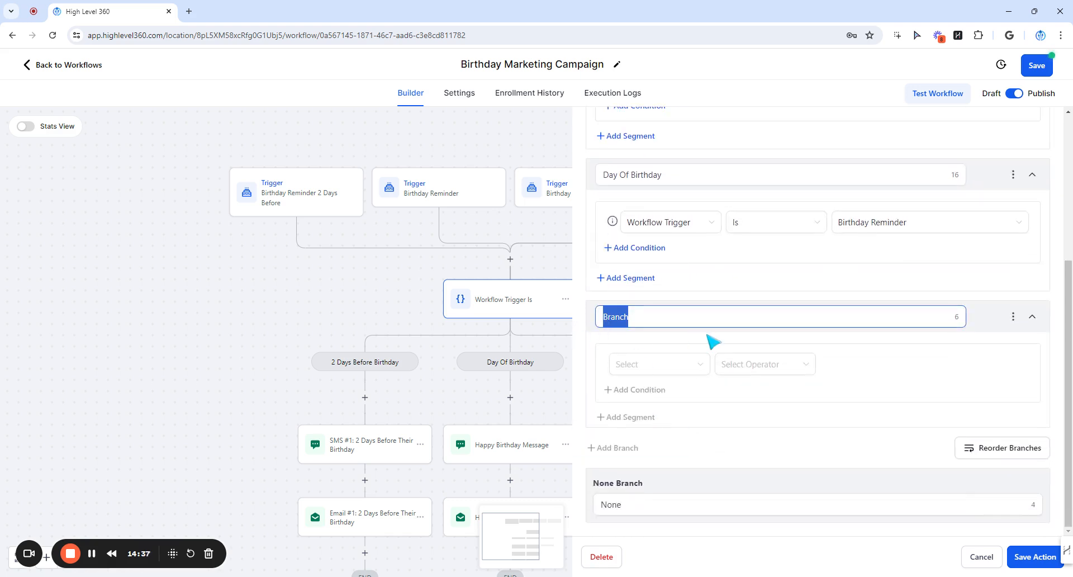
{"action": "type", "text": "3 Dayd After Birthday"}
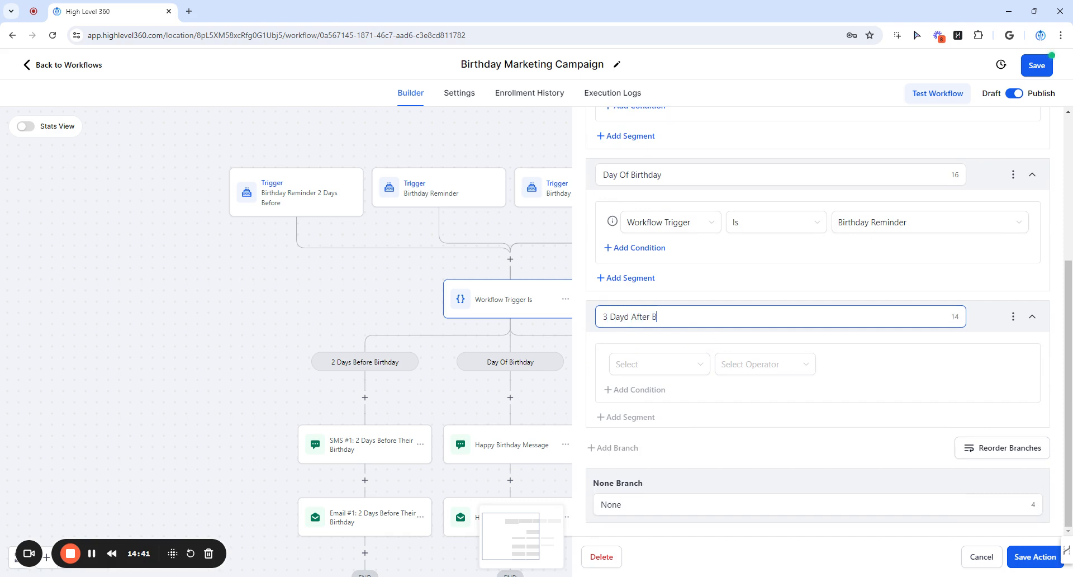
{"action": "left_click", "coordinate": [649, 365]}
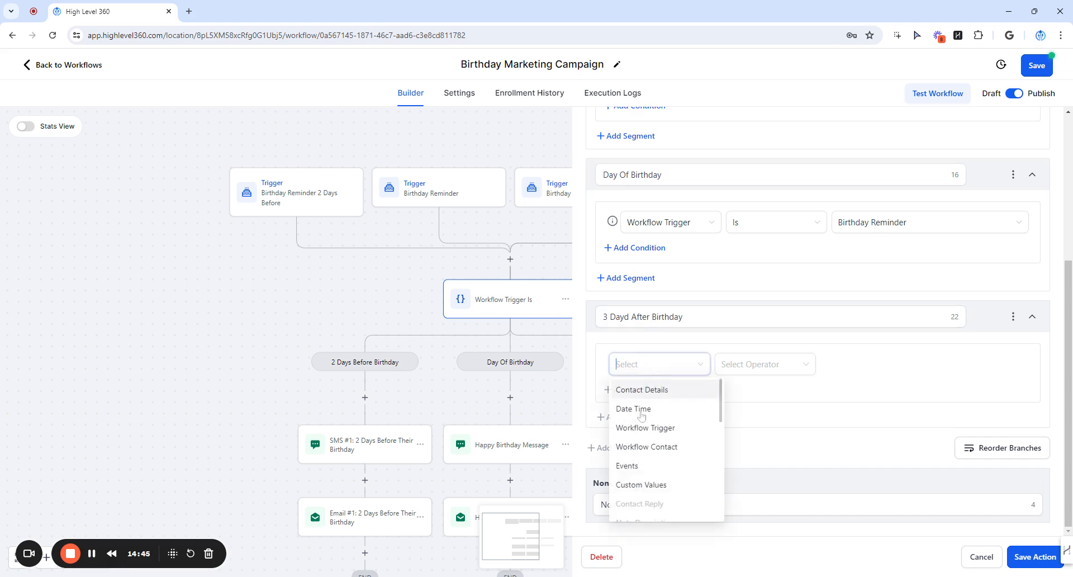
{"action": "left_click", "coordinate": [643, 429]}
{"action": "left_click", "coordinate": [754, 376]}
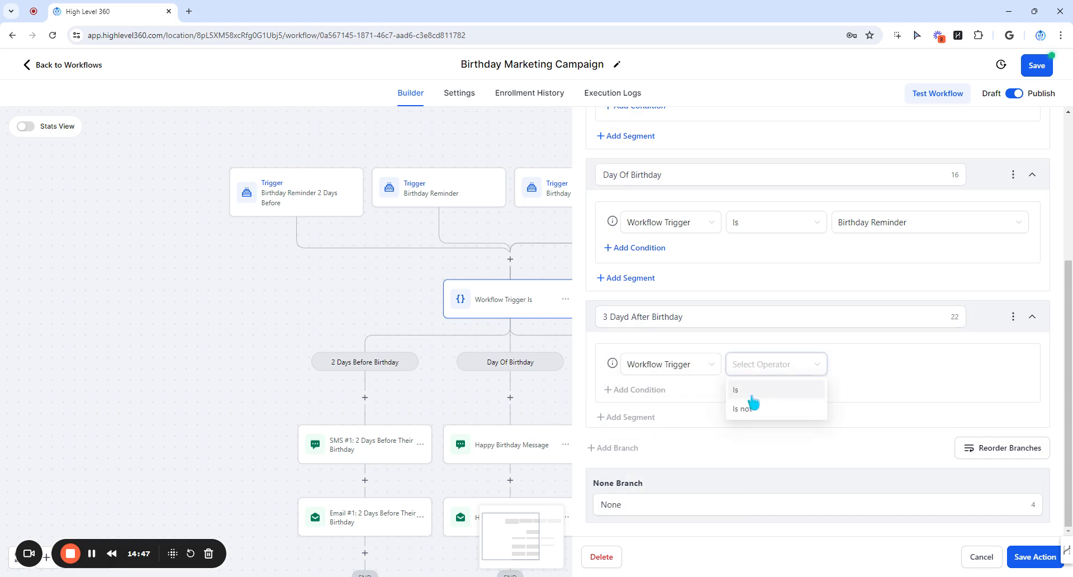
{"action": "left_click", "coordinate": [752, 400]}
{"action": "left_click", "coordinate": [879, 366]}
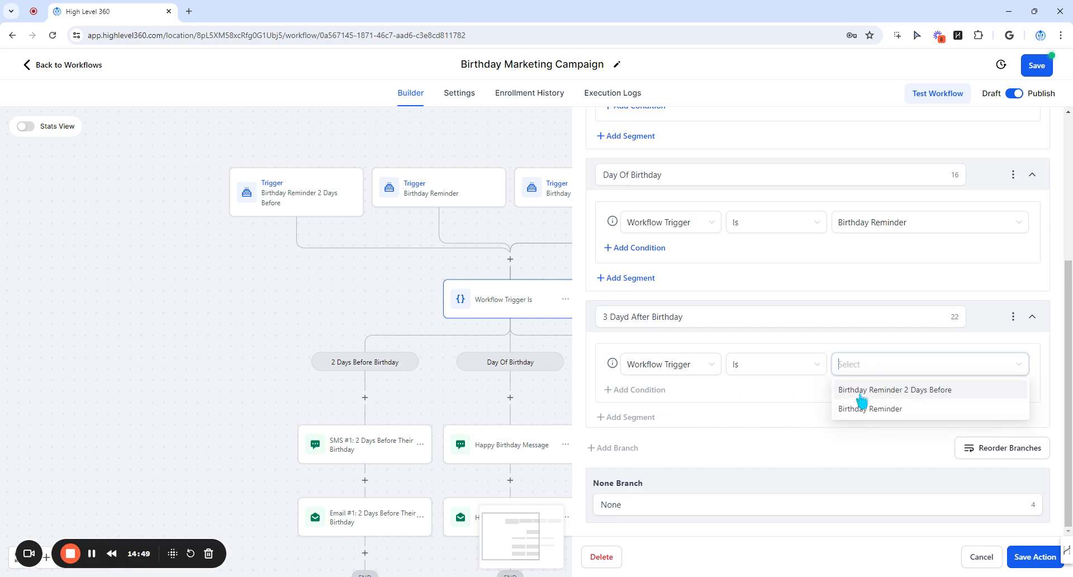
{"action": "left_click", "coordinate": [786, 366]}
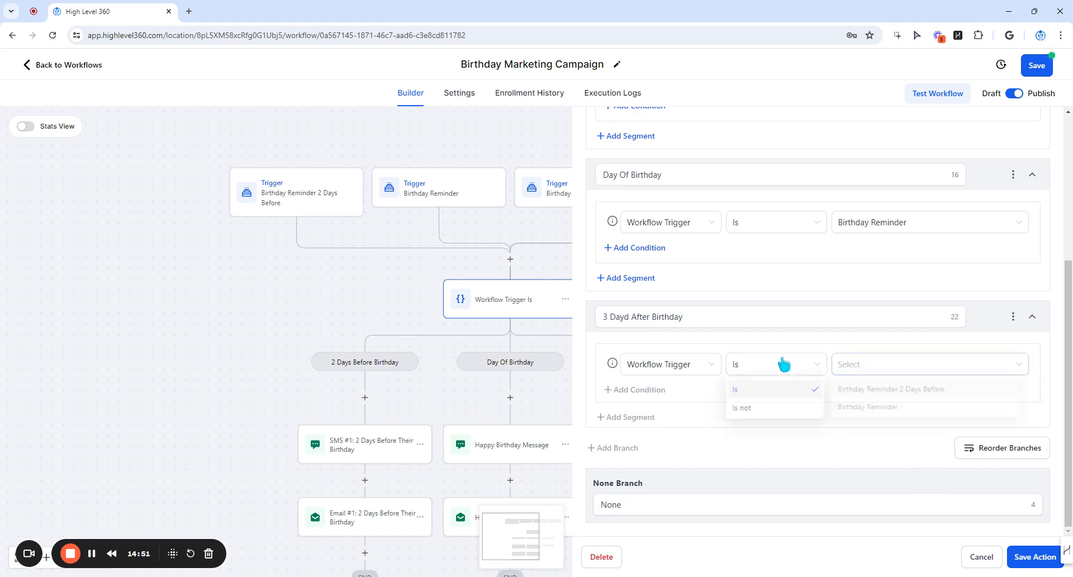
{"action": "left_click", "coordinate": [854, 369]}
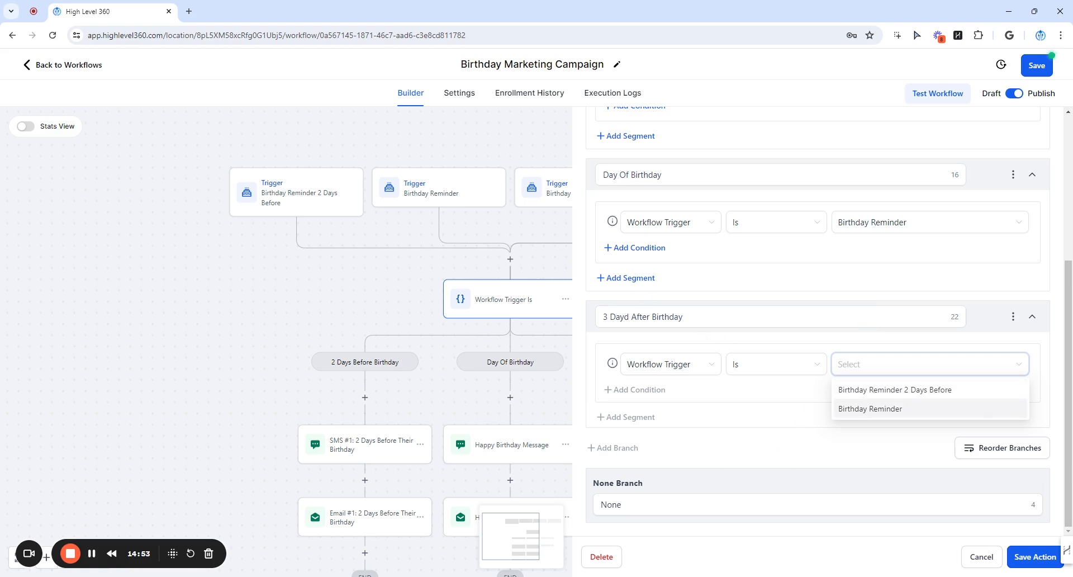
{"action": "left_click", "coordinate": [866, 408]}
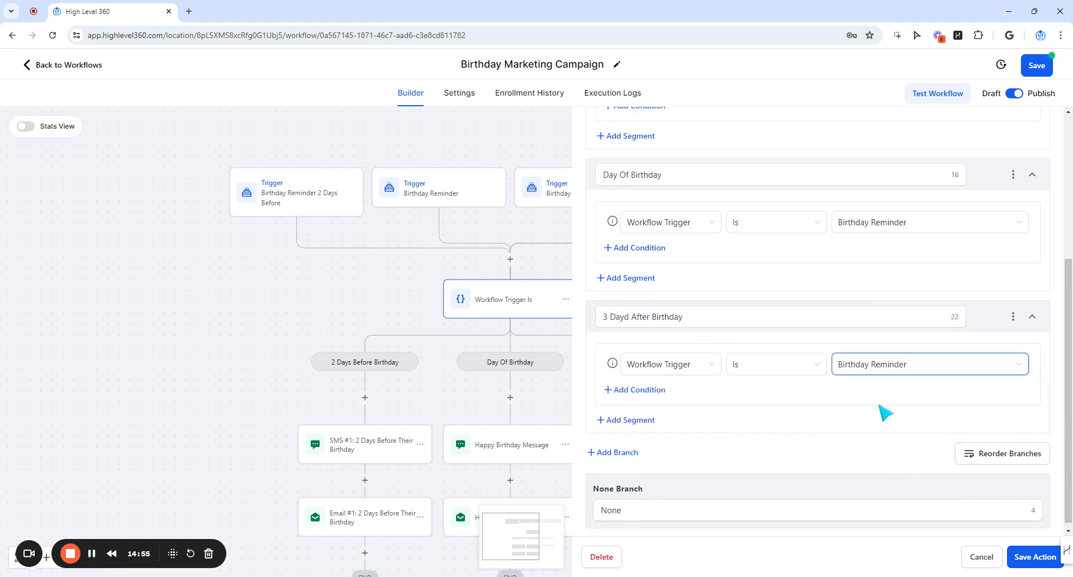
{"action": "left_click", "coordinate": [988, 556]}
Step: Save the workflow and add a third branch named "3 Days After Birthday" to the Workflow Trigger Is condition
{"action": "left_click", "coordinate": [1035, 66]}
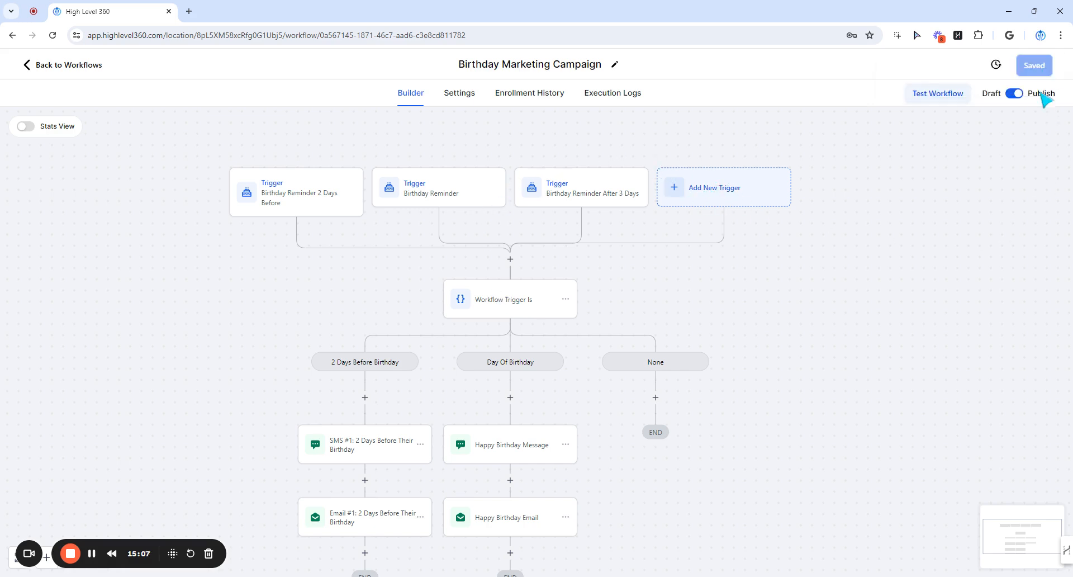
{"action": "left_click", "coordinate": [509, 312]}
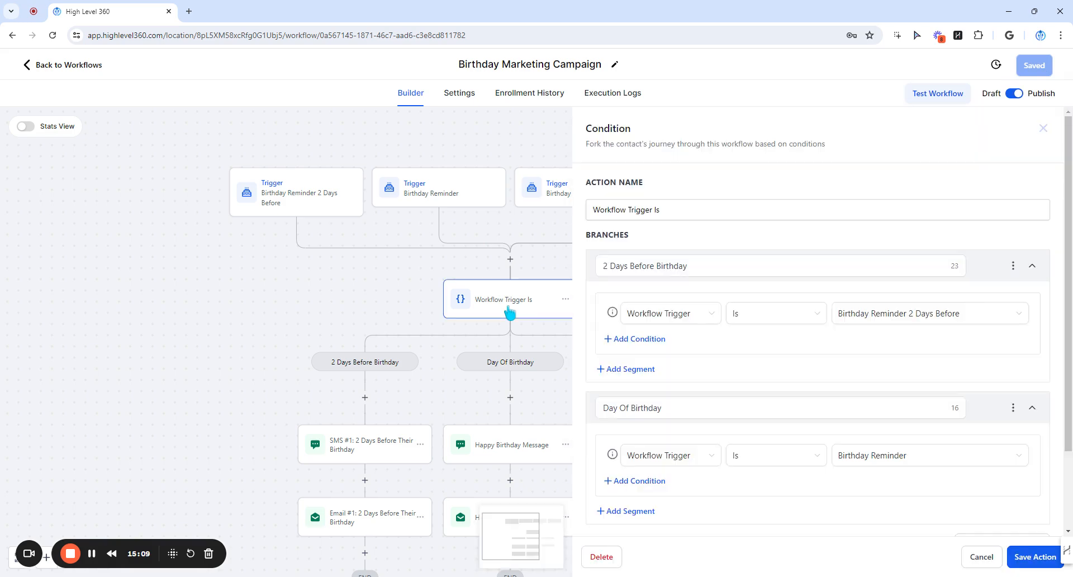
{"action": "scroll", "coordinate": [778, 424], "scroll_direction": "down", "scroll_amount": 2}
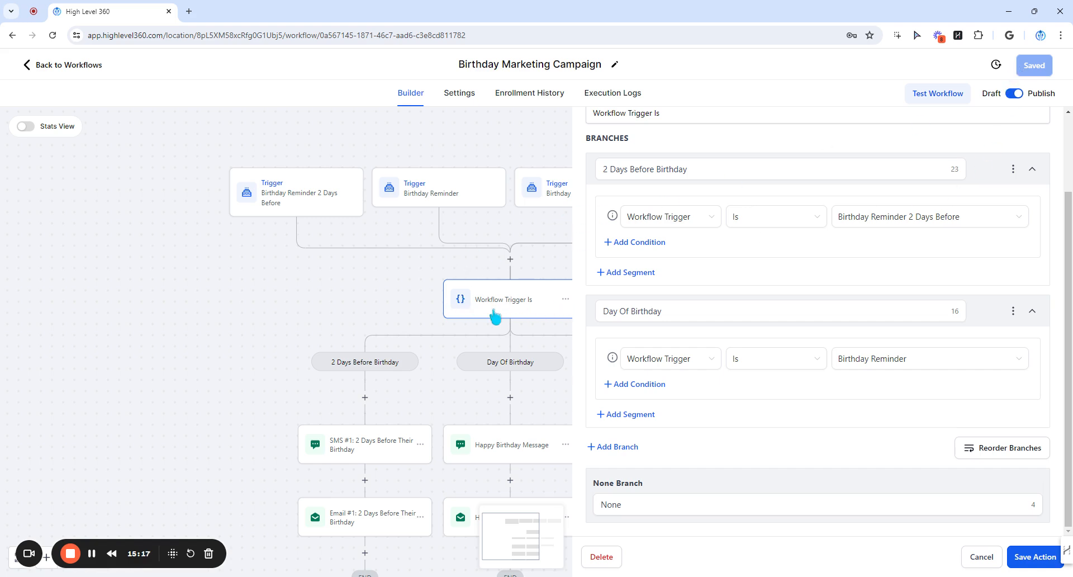
{"action": "left_click", "coordinate": [635, 441]}
{"action": "scroll", "coordinate": [659, 402], "scroll_direction": "down", "scroll_amount": 2}
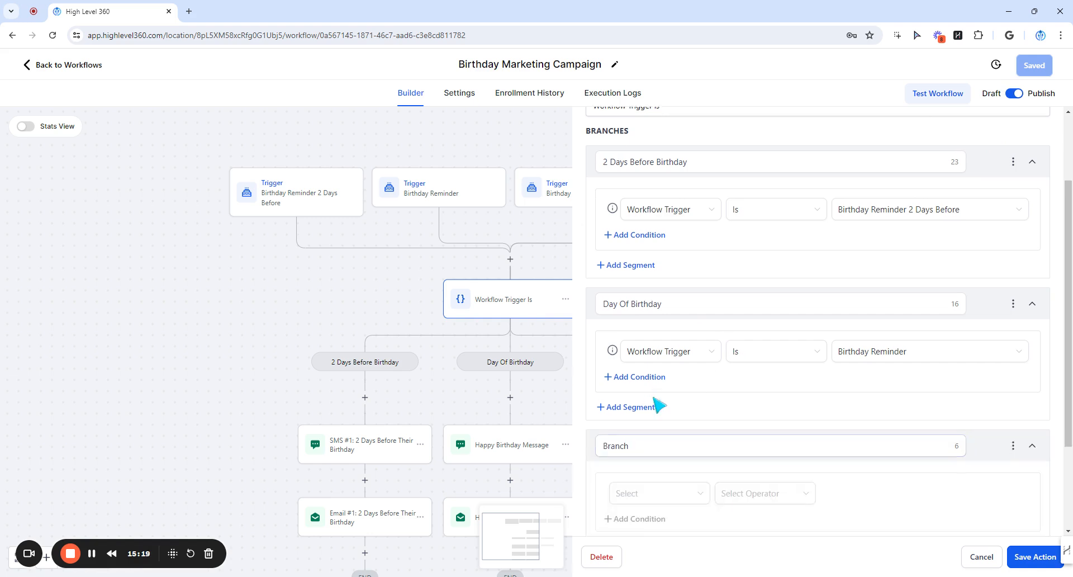
{"action": "key", "text": "BackSpace"}
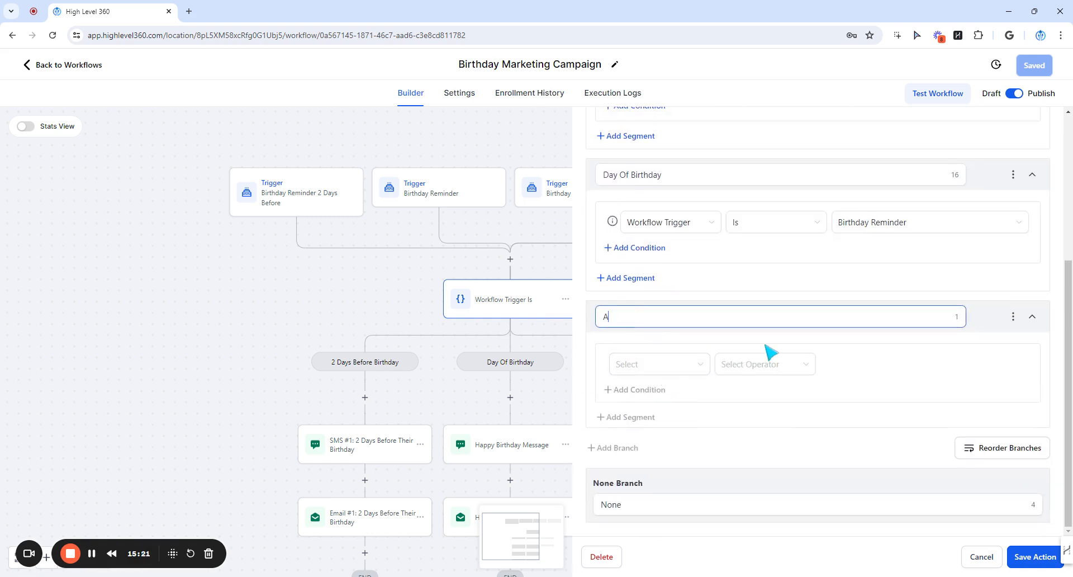
{"action": "type", "text": "3 Days After Birthday"}
Step: Set the 3 Days After Birthday branch's condition to Workflow Trigger Is "Birthday Reminder After 3 Days", and save the action and the workflow
{"action": "left_click", "coordinate": [679, 360]}
{"action": "left_click", "coordinate": [642, 426]}
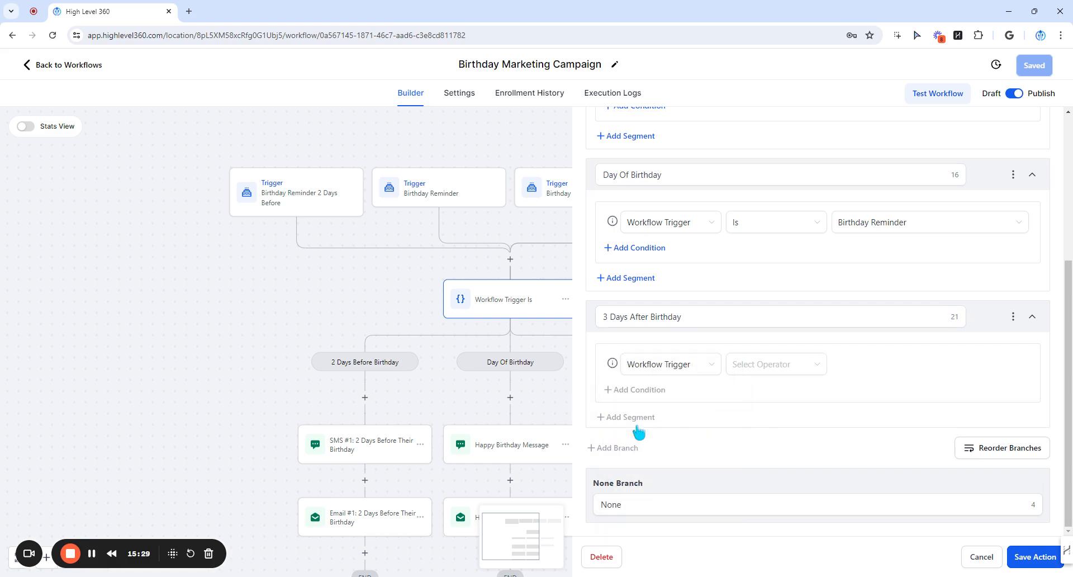
{"action": "left_click", "coordinate": [741, 369]}
{"action": "left_click", "coordinate": [736, 387]}
{"action": "left_click", "coordinate": [848, 371]}
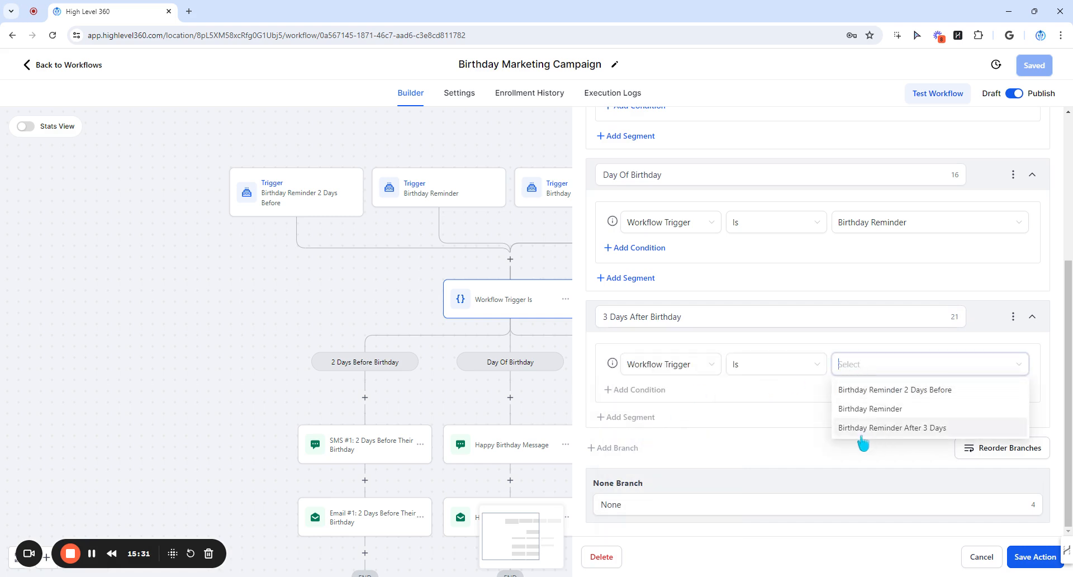
{"action": "left_click", "coordinate": [957, 431]}
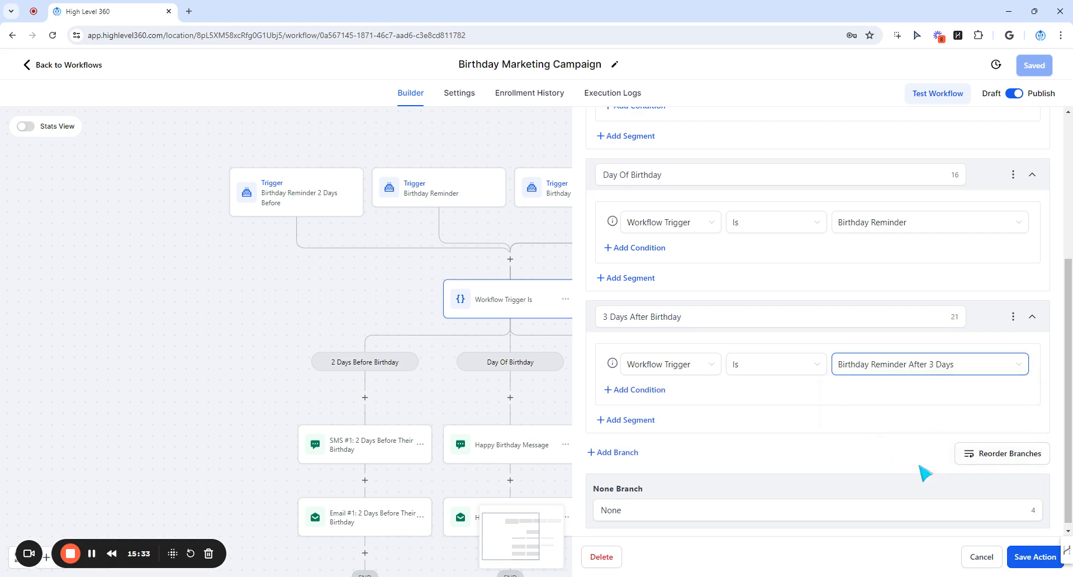
{"action": "left_click", "coordinate": [1034, 556]}
{"action": "left_click_drag", "start_coordinate": [818, 416], "coordinate": [659, 304]}
{"action": "left_click", "coordinate": [1037, 66]}
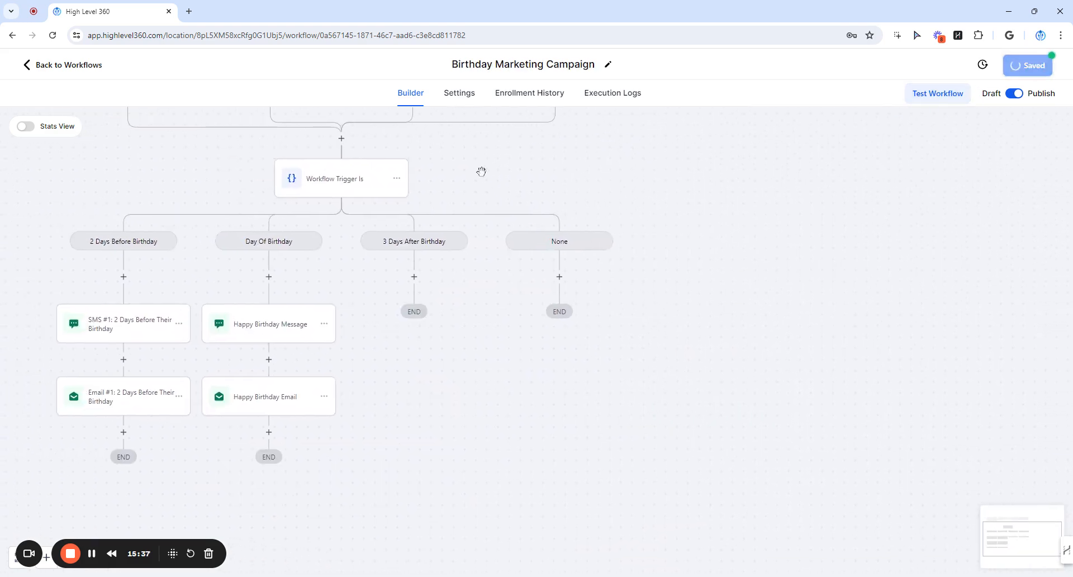
Step: Copy all actions from Happy Birthday Message onward into the 3 Days After Birthday branch
{"action": "left_click_drag", "start_coordinate": [481, 171], "coordinate": [527, 241]}
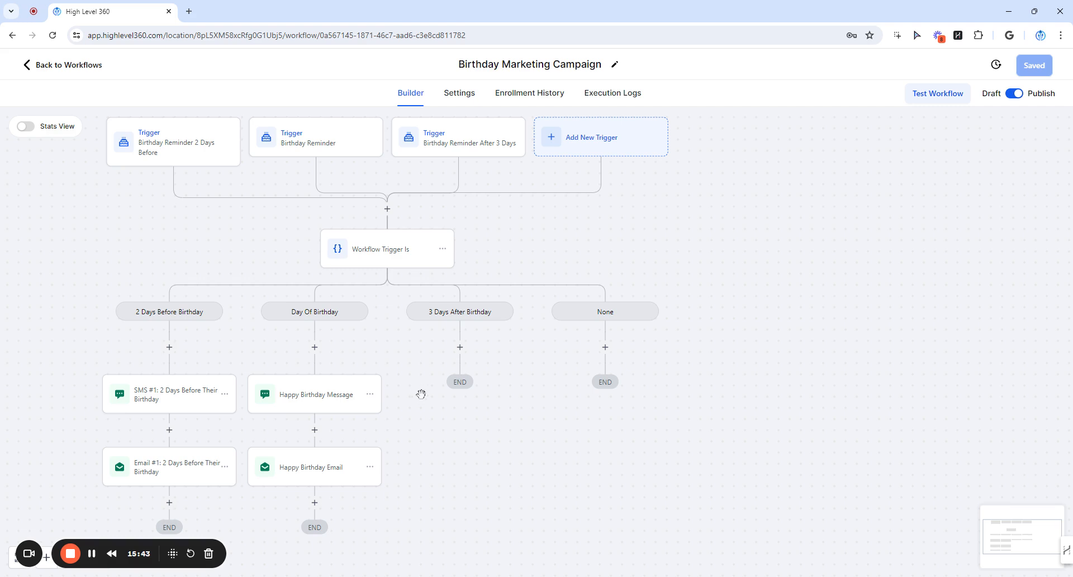
{"action": "left_click_drag", "start_coordinate": [421, 389], "coordinate": [437, 388]}
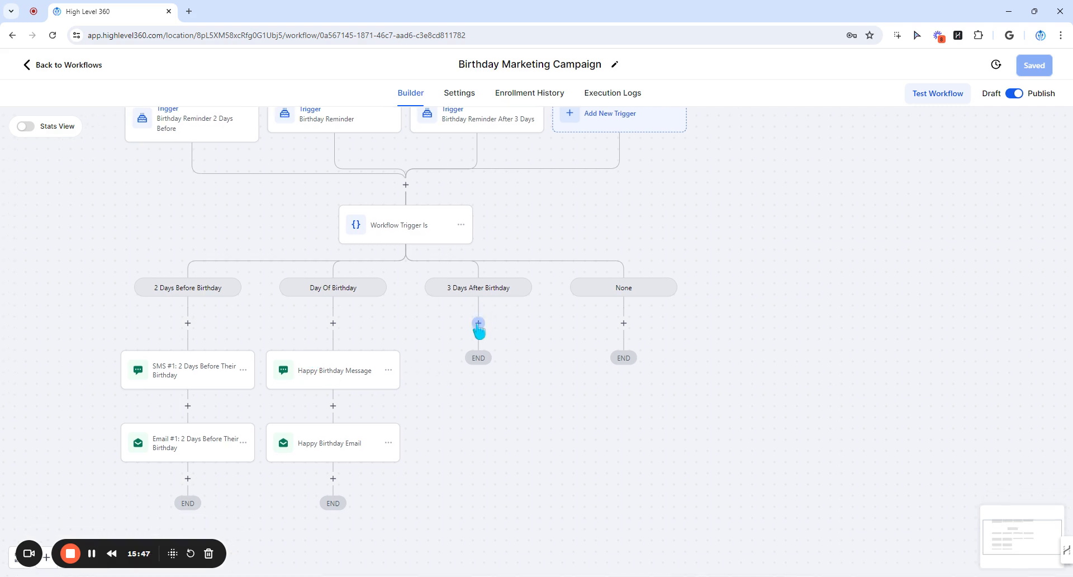
{"action": "left_click", "coordinate": [388, 371]}
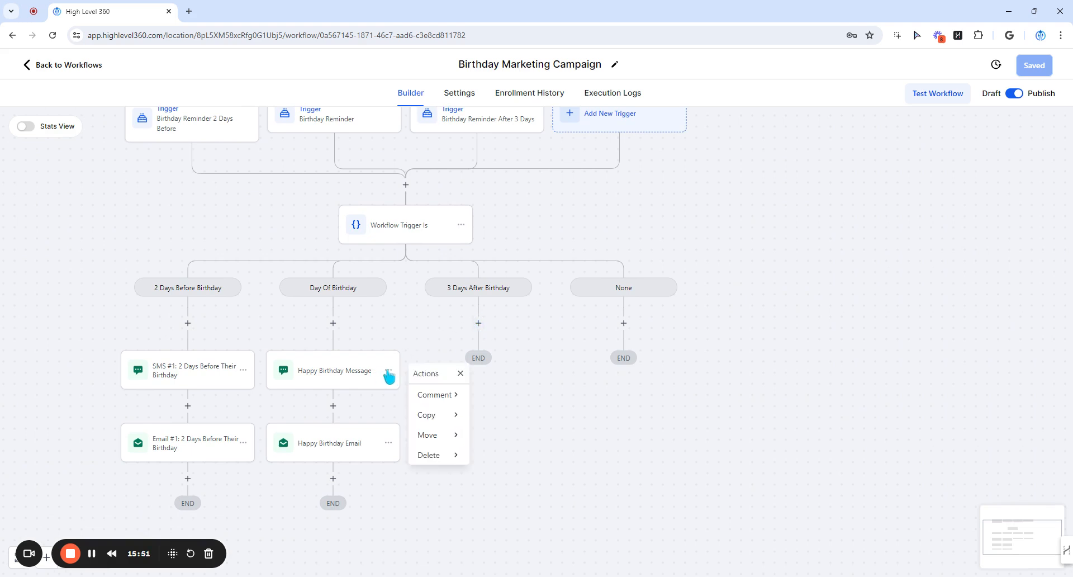
{"action": "mouse_move", "coordinate": [436, 416]}
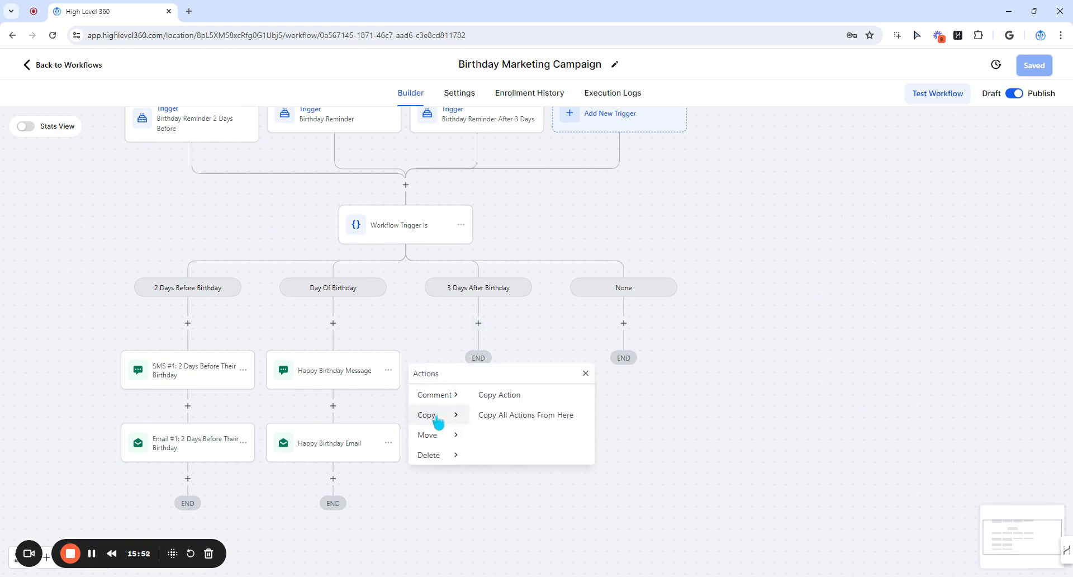
{"action": "left_click", "coordinate": [509, 416]}
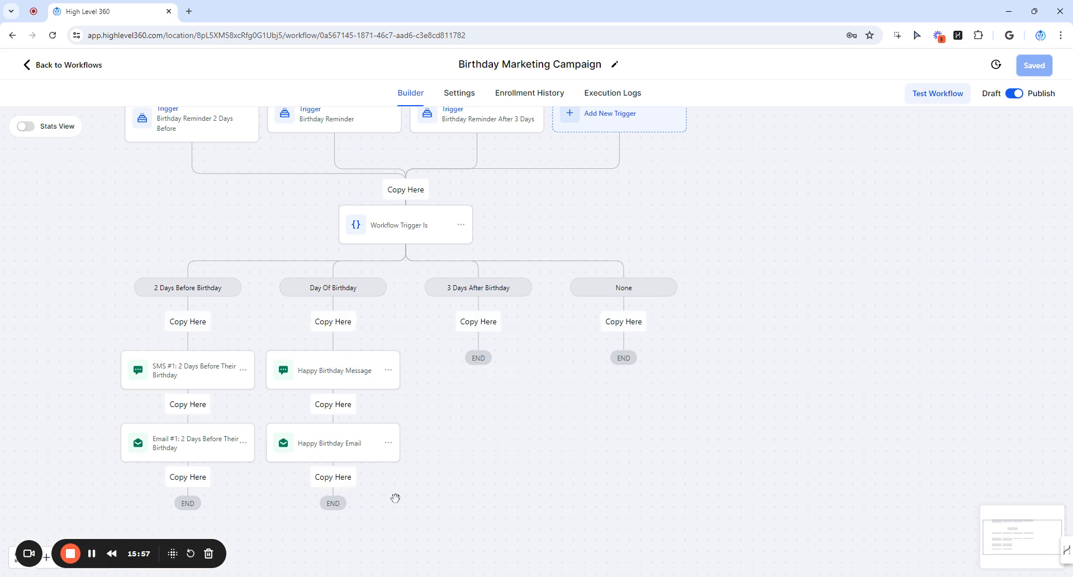
{"action": "left_click", "coordinate": [478, 323]}
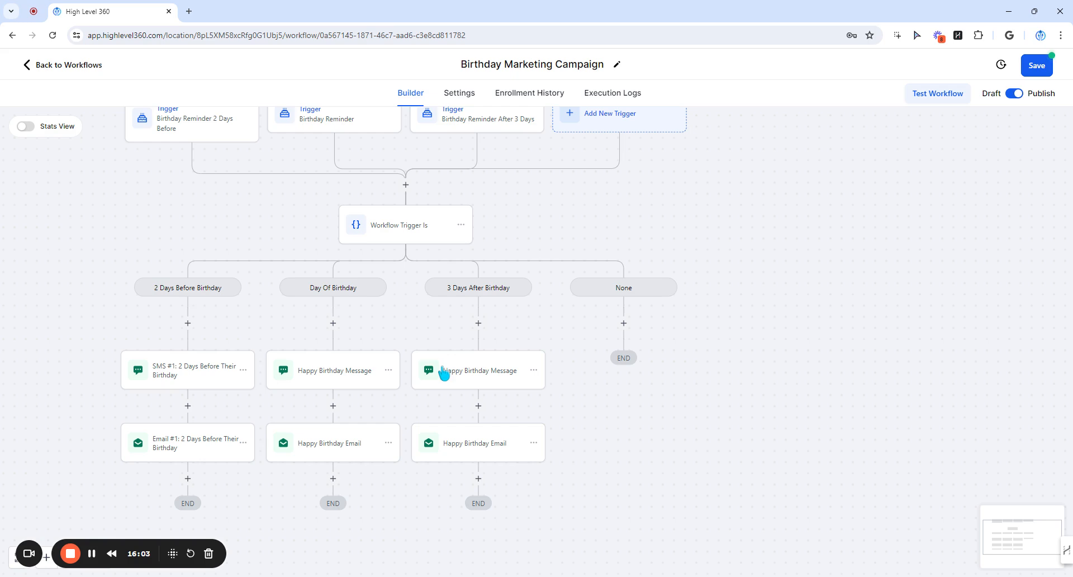
Step: Rename the copied SMS "SMS #3: After Birthday Reminder", replace its text with the 20% off gift reminder with code HAPPYBIRTHDAY, and save it
{"action": "left_click", "coordinate": [483, 378]}
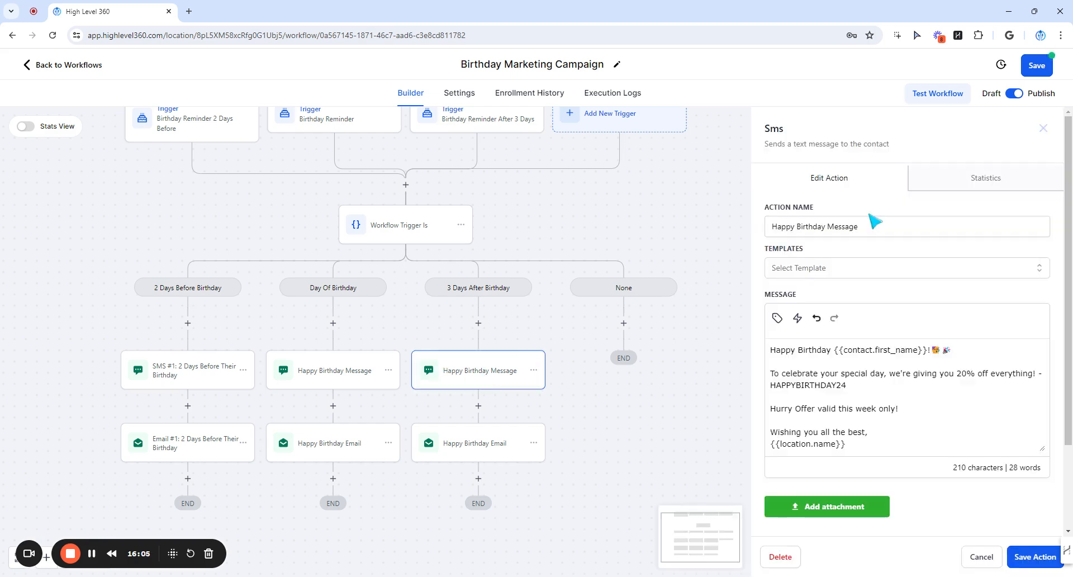
{"action": "left_click_drag", "start_coordinate": [863, 226], "coordinate": [760, 229]}
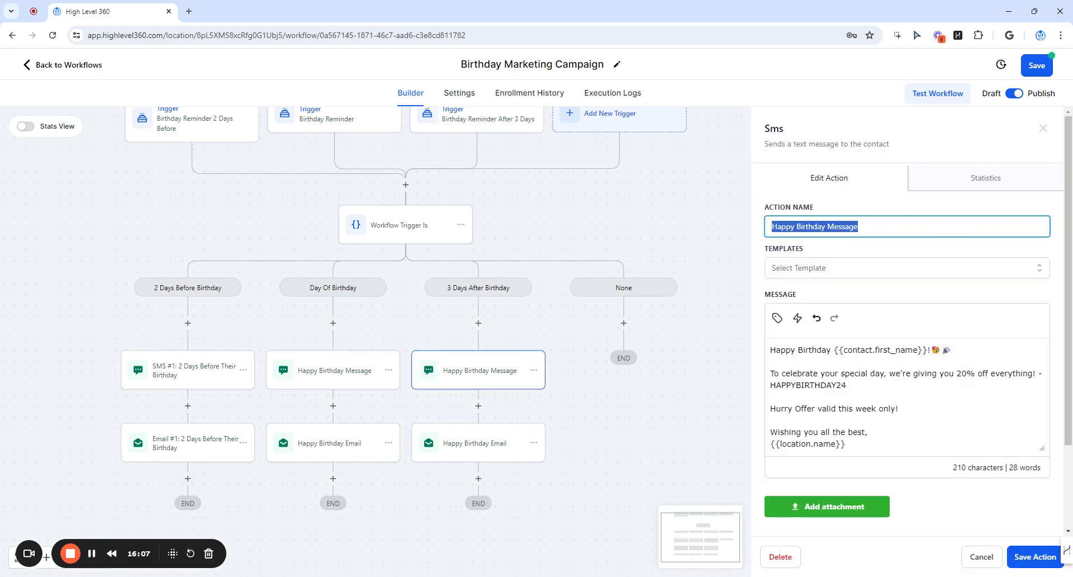
{"action": "scroll", "coordinate": [853, 422], "scroll_direction": "down", "scroll_amount": 1}
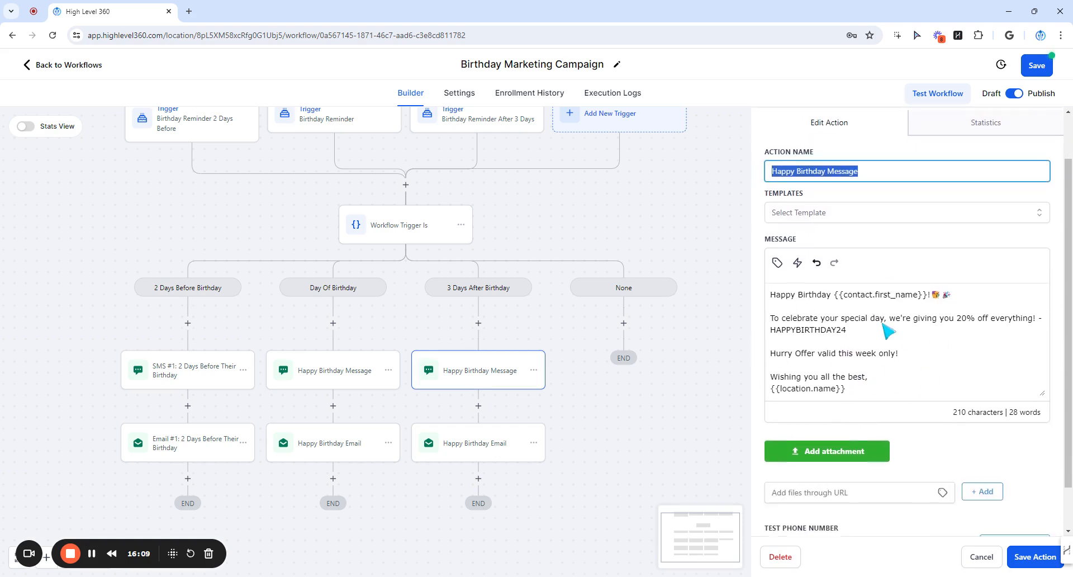
{"action": "scroll", "coordinate": [888, 332], "scroll_direction": "up", "scroll_amount": 1}
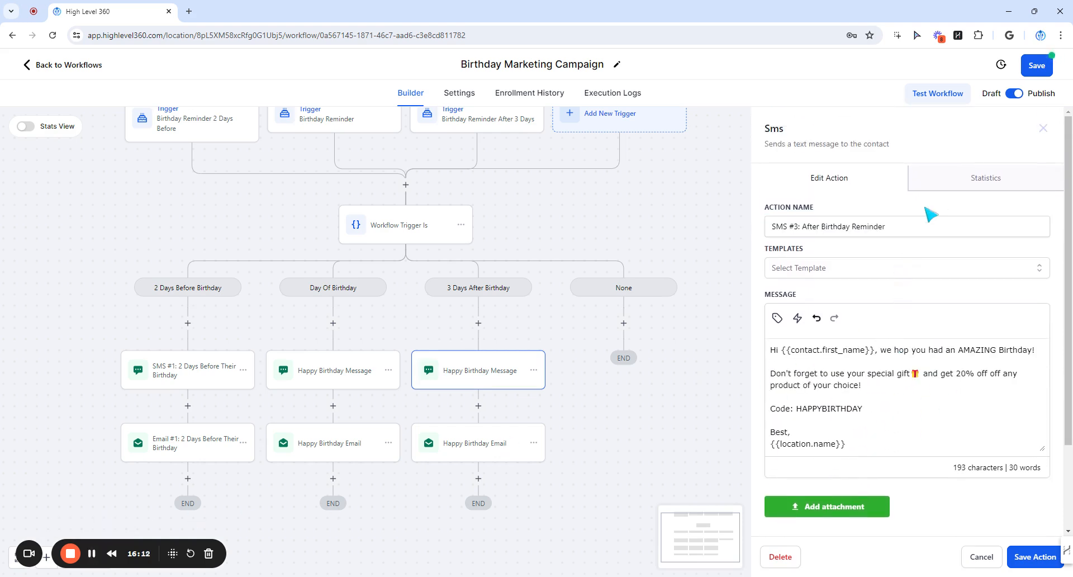
{"action": "left_click", "coordinate": [855, 211]}
{"action": "key", "text": "ctrl+a"}
{"action": "left_click", "coordinate": [898, 218]}
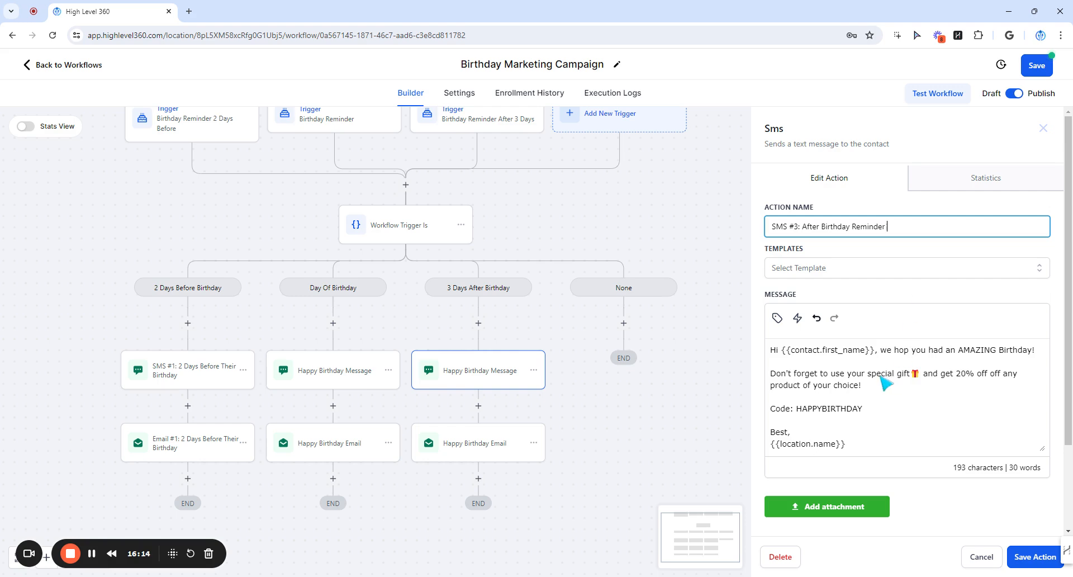
{"action": "left_click", "coordinate": [770, 350]}
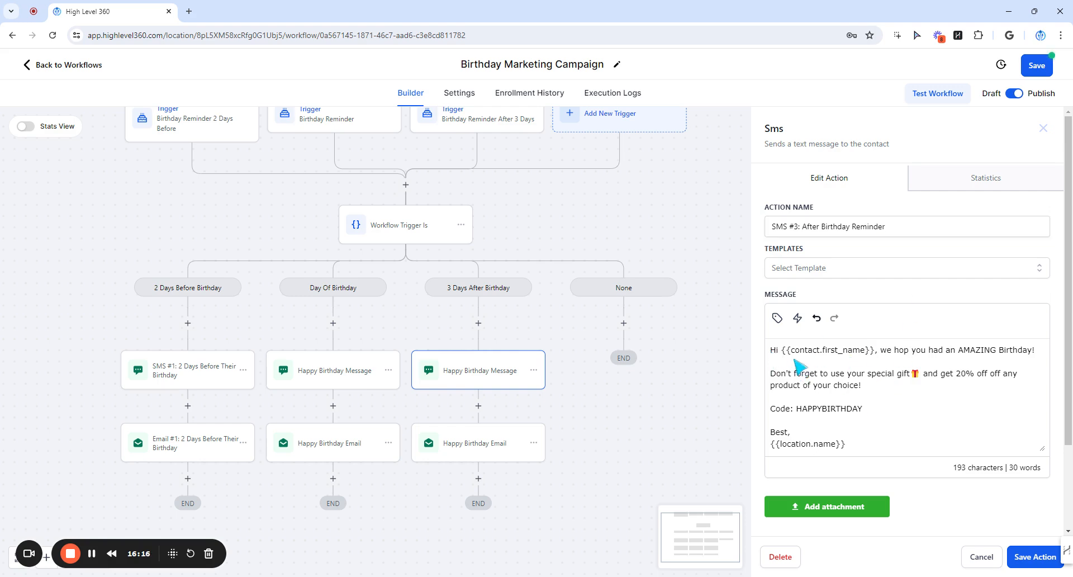
{"action": "scroll", "coordinate": [894, 346], "scroll_direction": "down", "scroll_amount": 1}
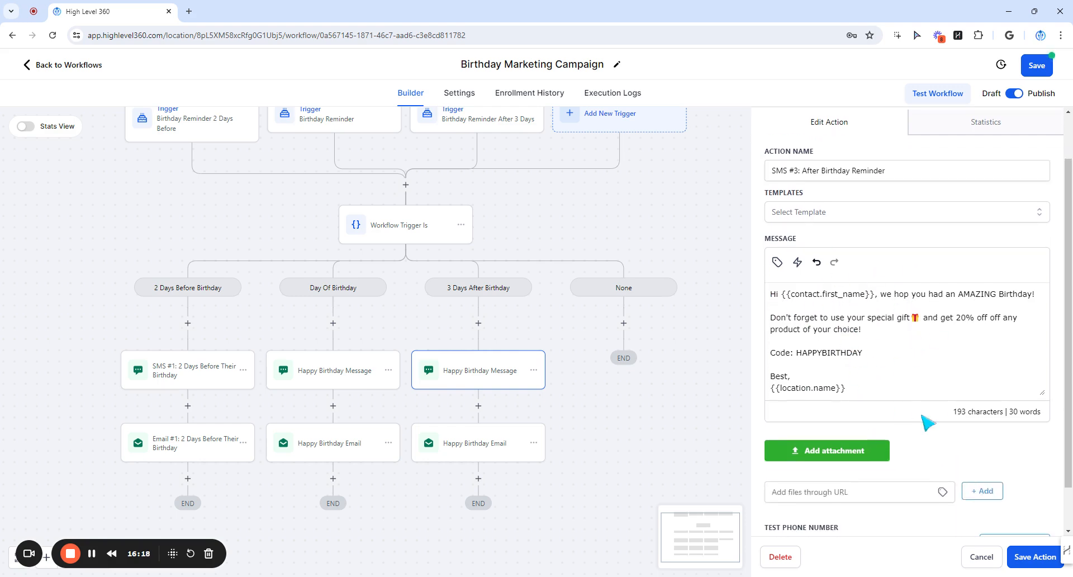
{"action": "left_click", "coordinate": [1027, 557]}
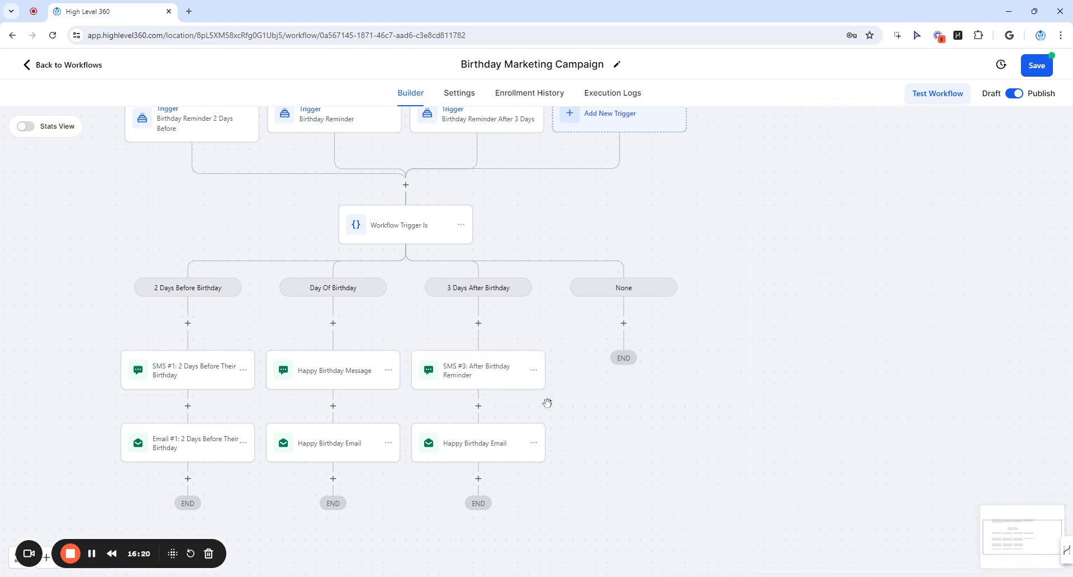
Step: Replace the 3 Days After Birthday email's message with the SMS #3 text, adding blank lines before the "Don't forget" and "Code" paragraphs
{"action": "scroll", "coordinate": [520, 397], "scroll_direction": "down", "scroll_amount": 1}
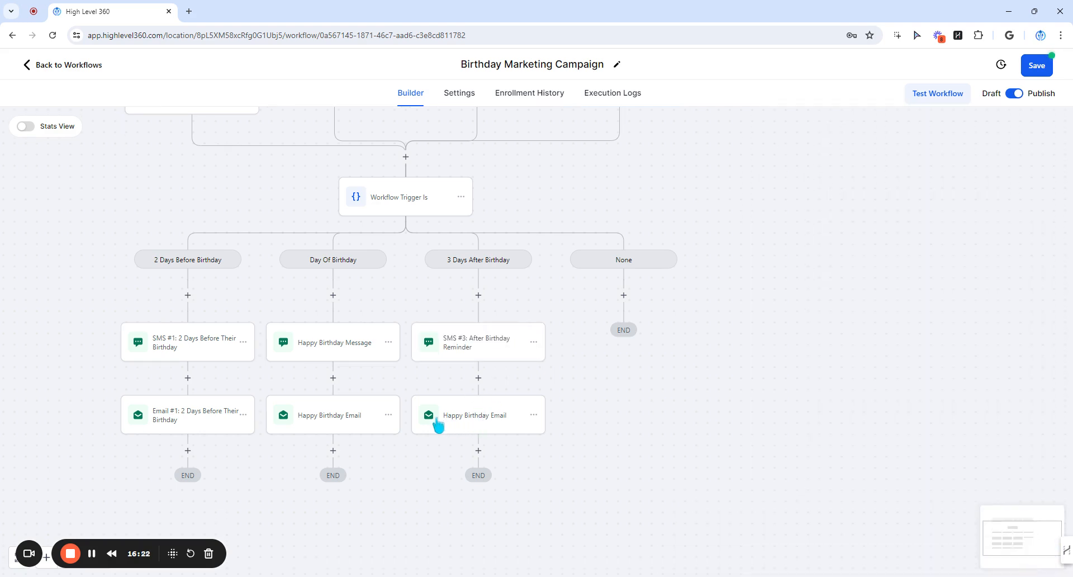
{"action": "left_click", "coordinate": [455, 425]}
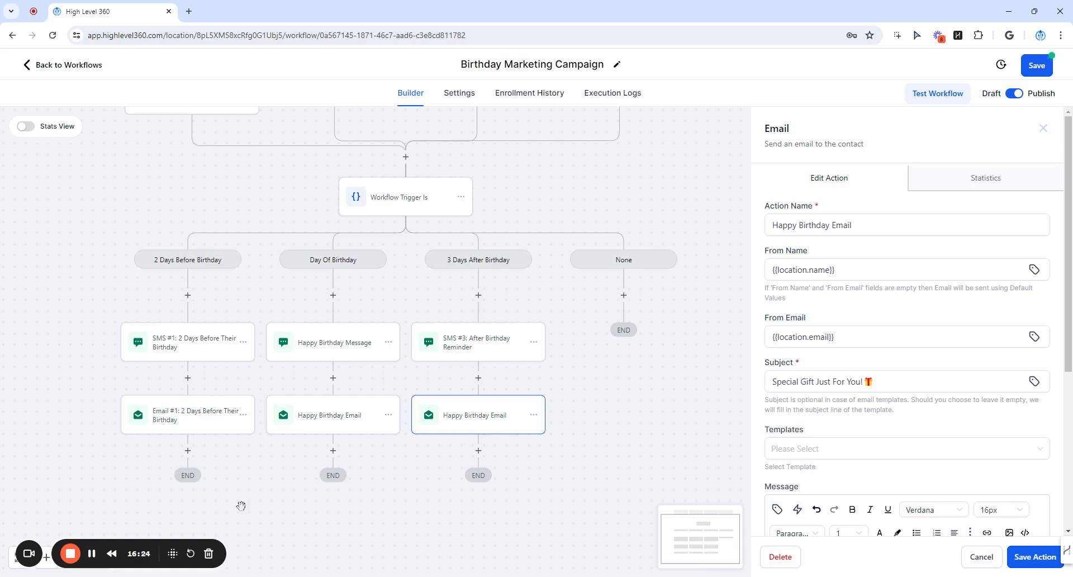
{"action": "scroll", "coordinate": [894, 335], "scroll_direction": "down", "scroll_amount": 5}
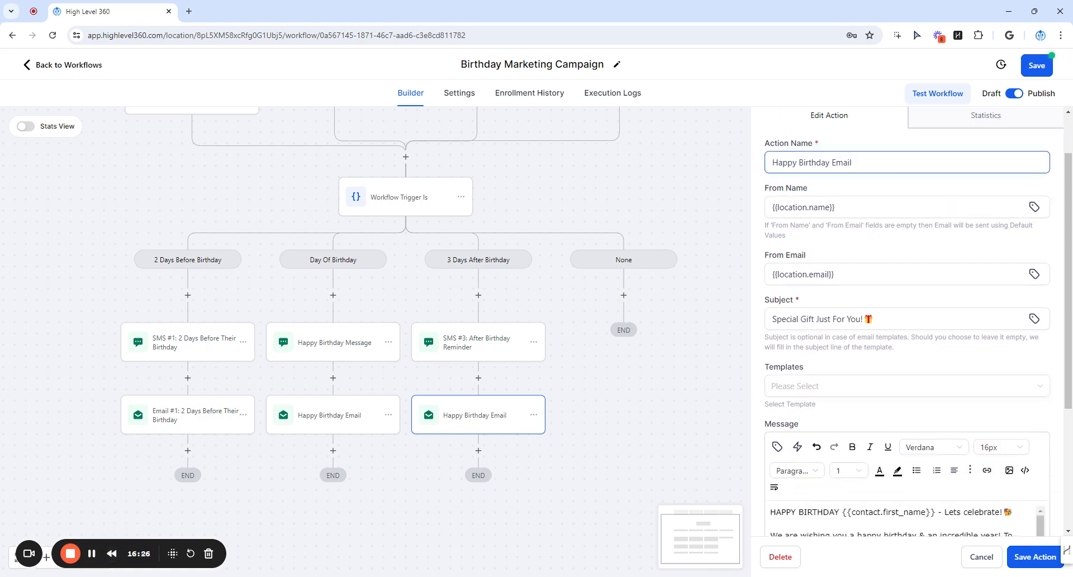
{"action": "left_click_drag", "start_coordinate": [824, 399], "coordinate": [769, 329]}
{"action": "left_click", "coordinate": [856, 408]}
{"action": "left_click_drag", "start_coordinate": [863, 409], "coordinate": [766, 285]}
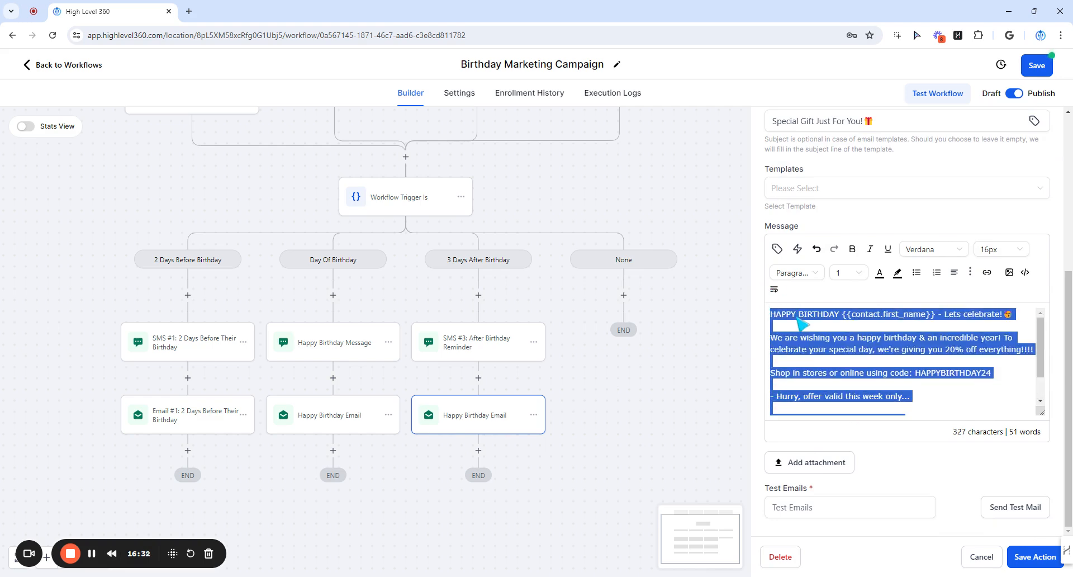
{"action": "key", "text": "ctrl+v"}
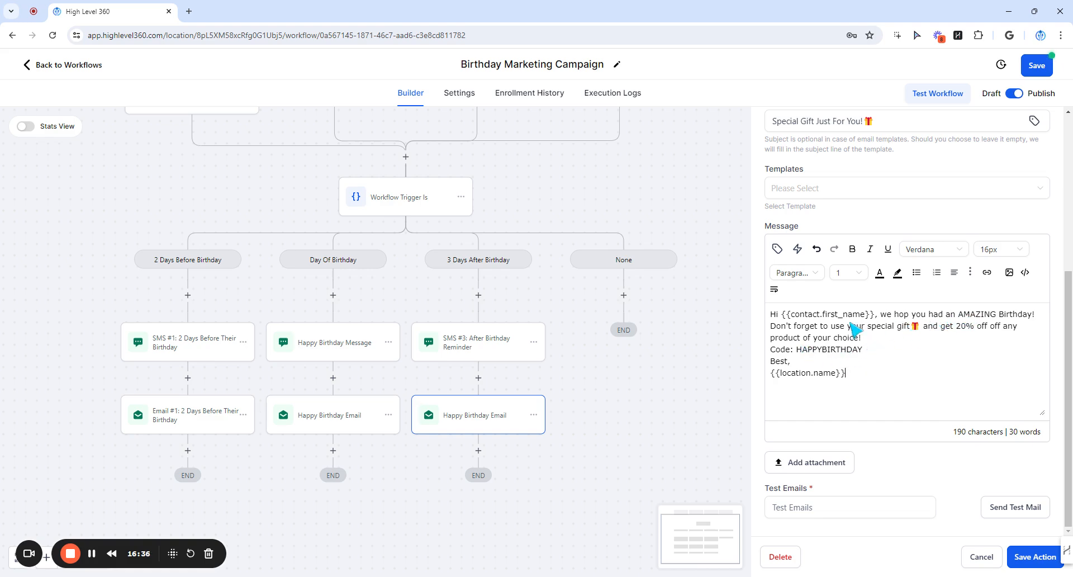
{"action": "left_click", "coordinate": [771, 326]}
{"action": "key", "text": "Return"}
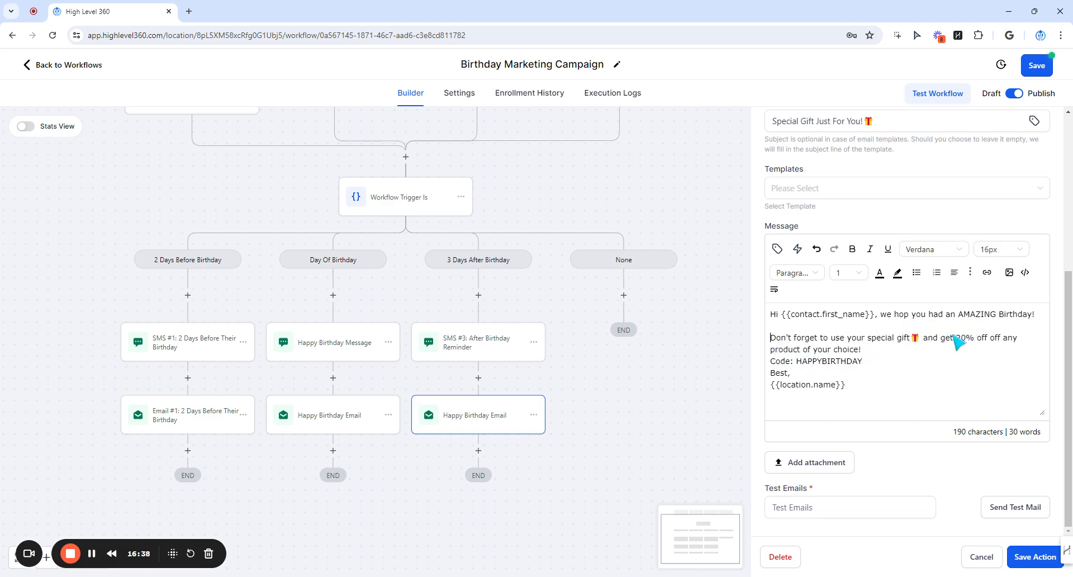
{"action": "left_click", "coordinate": [873, 351]}
{"action": "key", "text": "Return"}
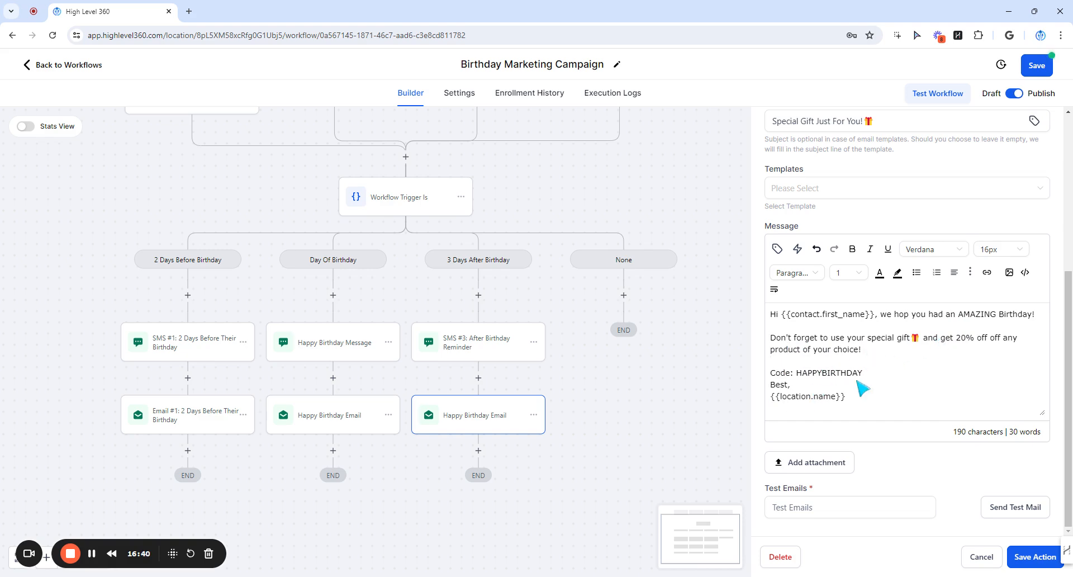
Step: Set the email's subject to "RE: Don't Forget Your Special Gift! 🎁", name the action "Email #3: After Birthday Reminder", and save it
{"action": "scroll", "coordinate": [886, 412], "scroll_direction": "up", "scroll_amount": 4}
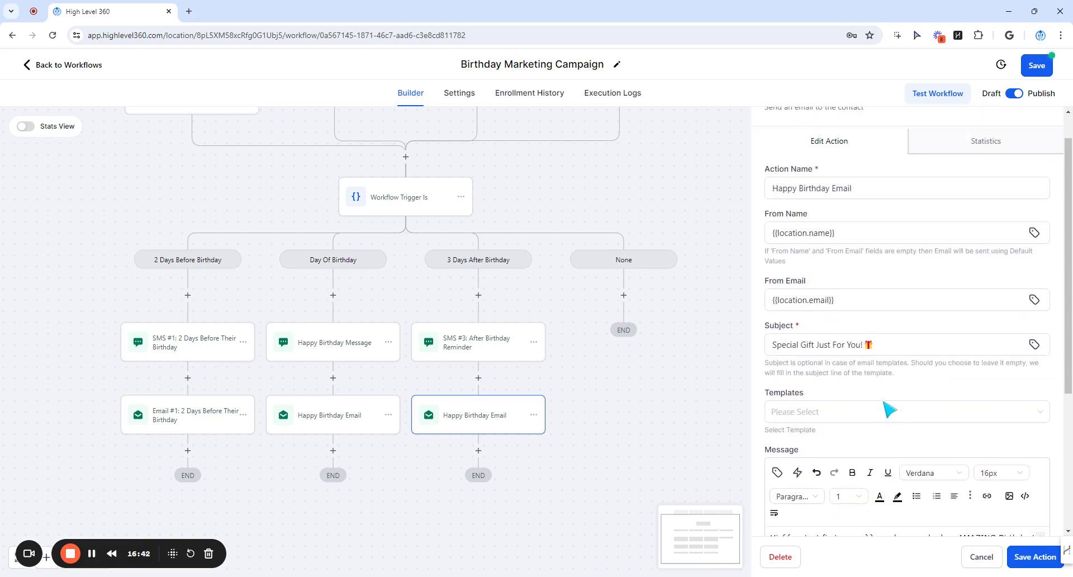
{"action": "left_click_drag", "start_coordinate": [874, 344], "coordinate": [725, 345]}
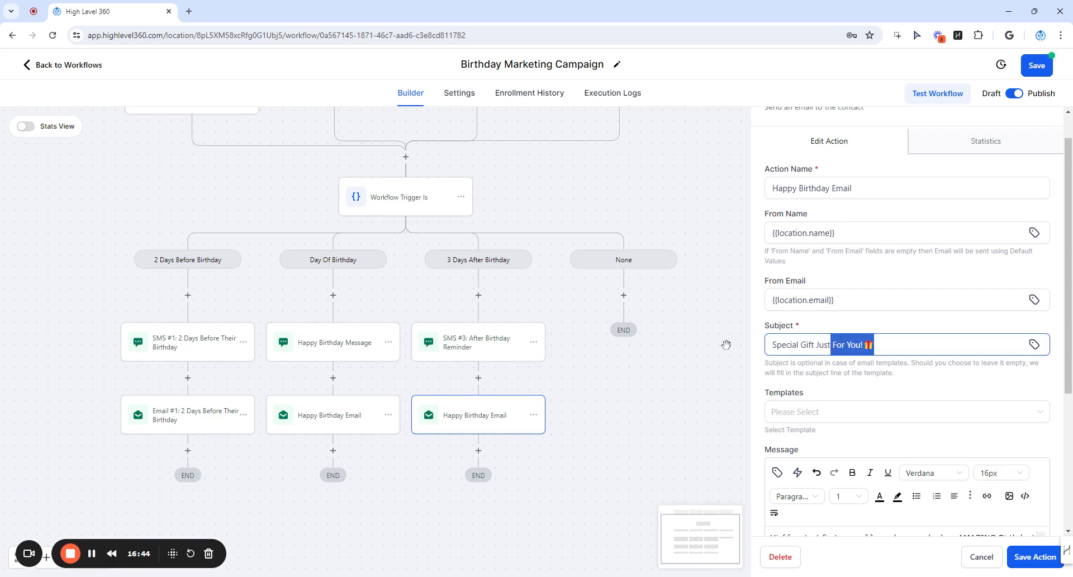
{"action": "left_click", "coordinate": [909, 345]}
{"action": "left_click", "coordinate": [899, 190]}
{"action": "left_click_drag", "start_coordinate": [743, 174], "coordinate": [733, 175]}
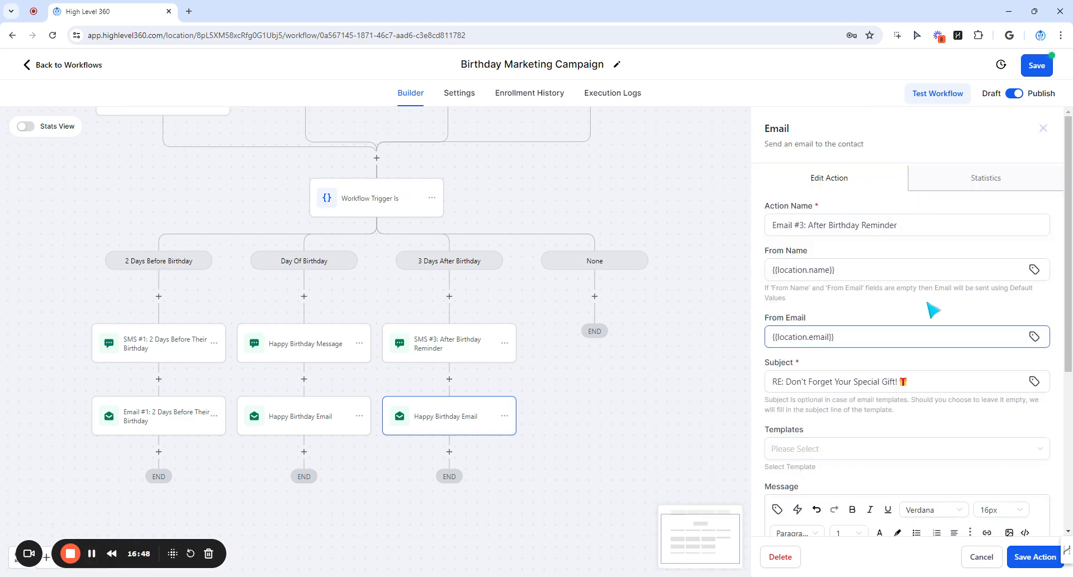
{"action": "left_click", "coordinate": [930, 226]}
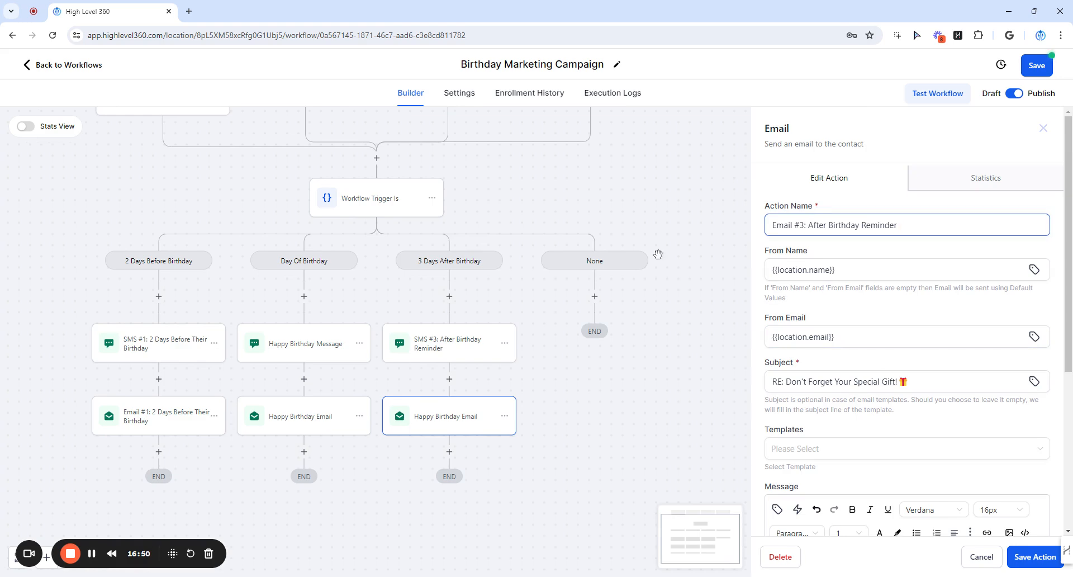
{"action": "scroll", "coordinate": [905, 391], "scroll_direction": "down", "scroll_amount": 5}
{"action": "left_click", "coordinate": [1026, 557]}
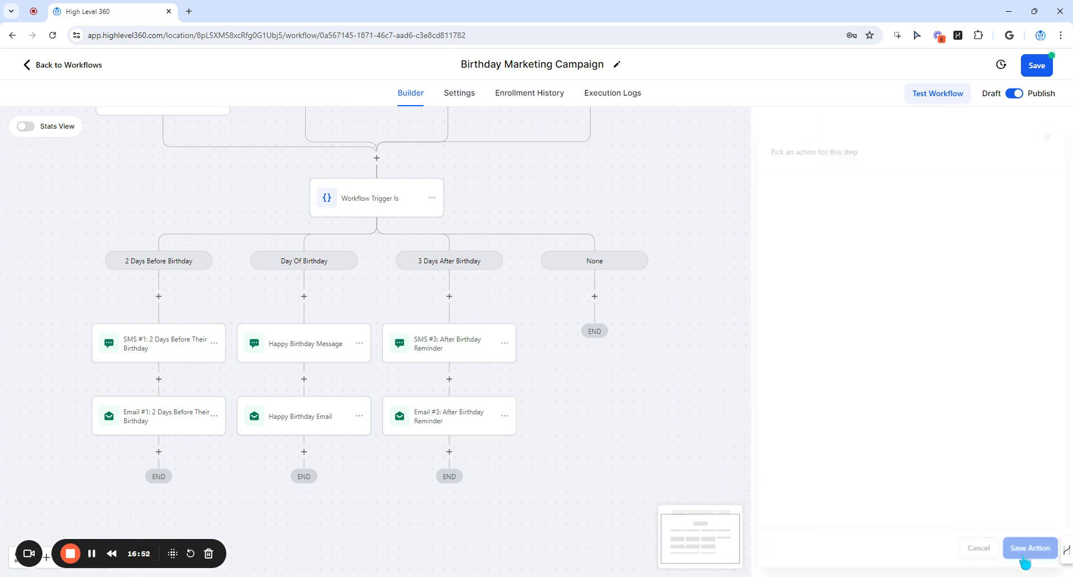
Step: Save the Birthday Marketing Campaign workflow and review its three triggers and the message branches
{"action": "left_click", "coordinate": [1037, 68]}
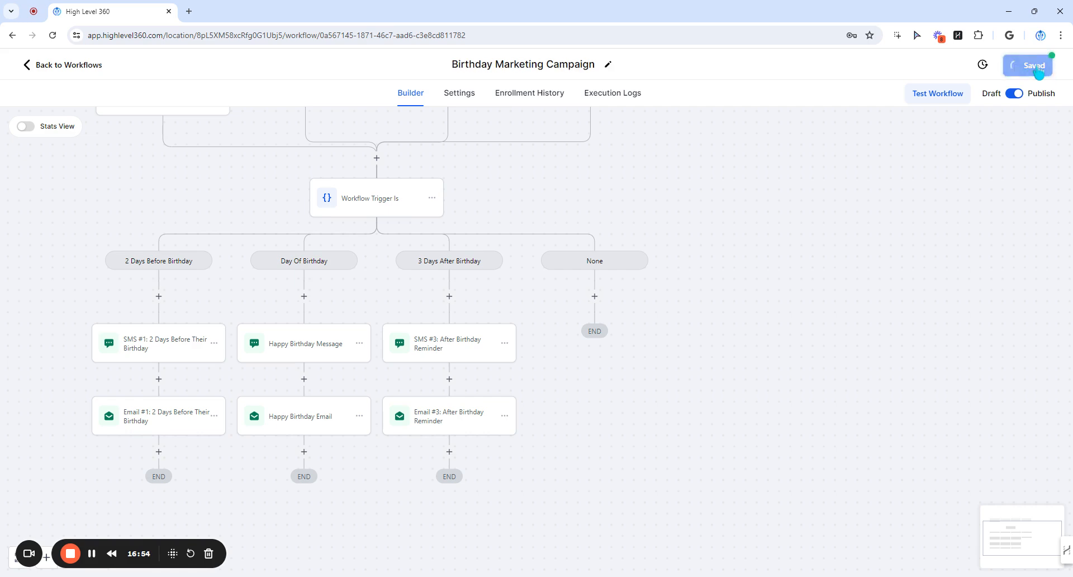
{"action": "left_click_drag", "start_coordinate": [637, 206], "coordinate": [823, 267]}
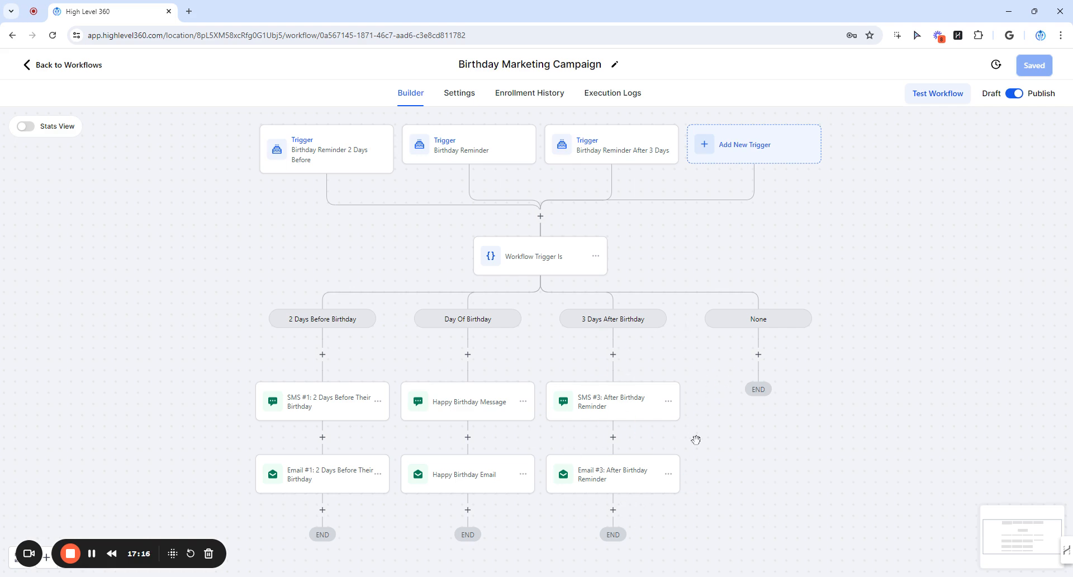
{"action": "left_click_drag", "start_coordinate": [709, 428], "coordinate": [643, 439]}
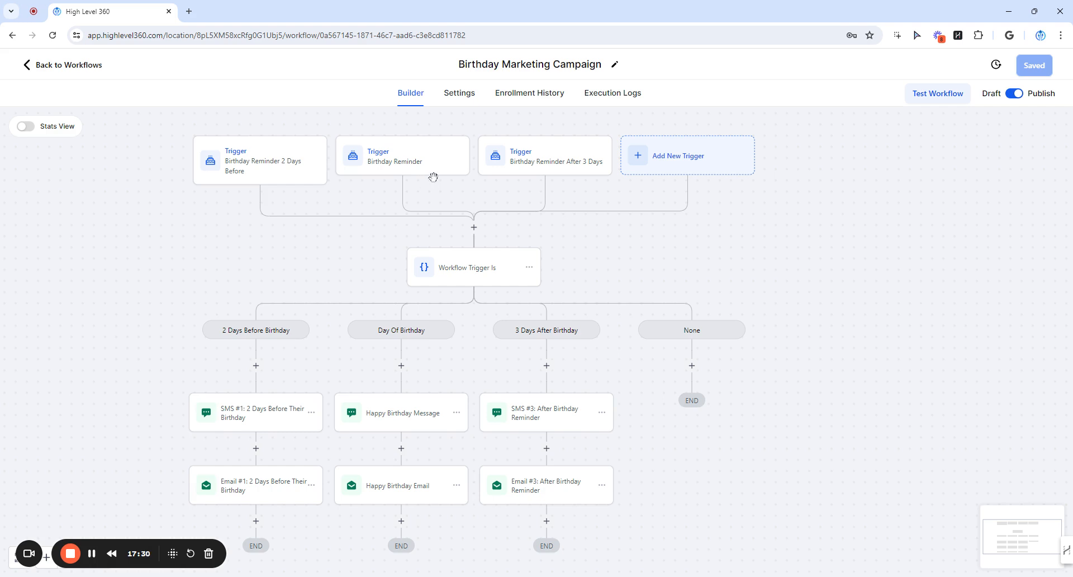
{"action": "left_click", "coordinate": [385, 158]}
{"action": "left_click", "coordinate": [288, 184]}
{"action": "left_click_drag", "start_coordinate": [646, 273], "coordinate": [758, 264]}
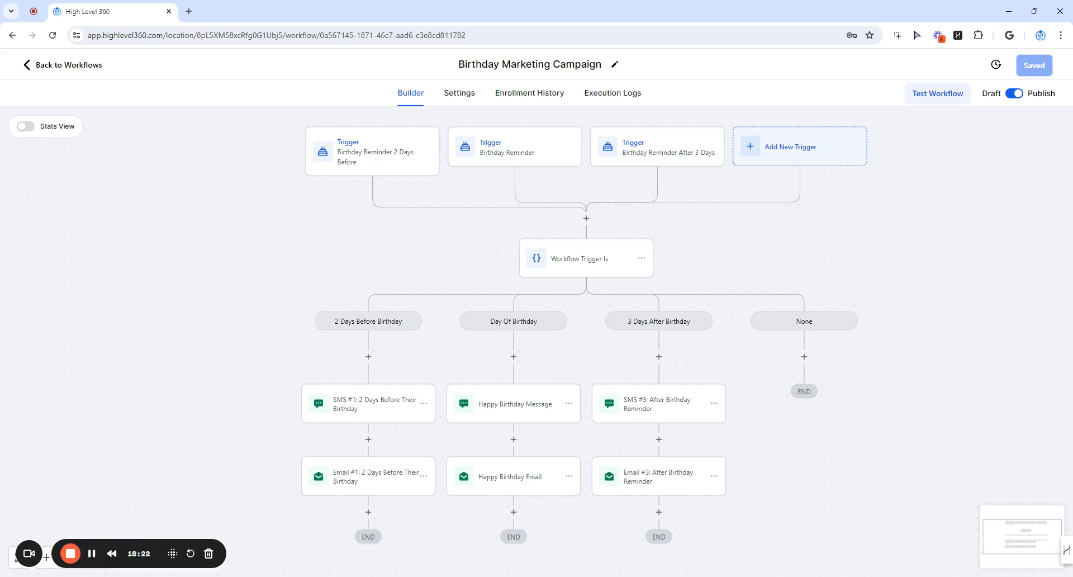
Step: Open gohighlevel360.com in a new browser tab
{"action": "left_click", "coordinate": [190, 12]}
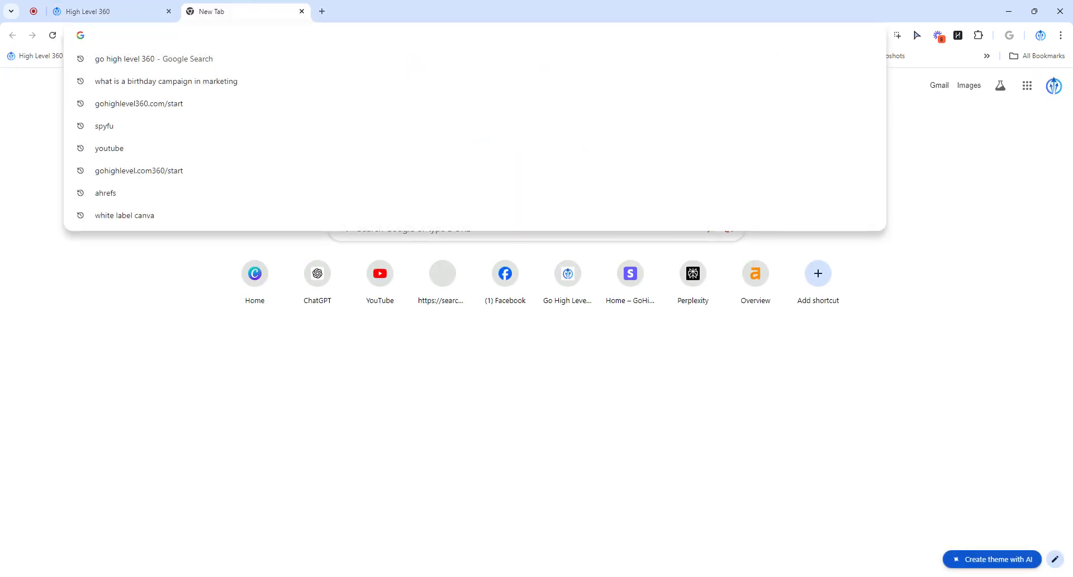
{"action": "type", "text": "gohighlevel3"}
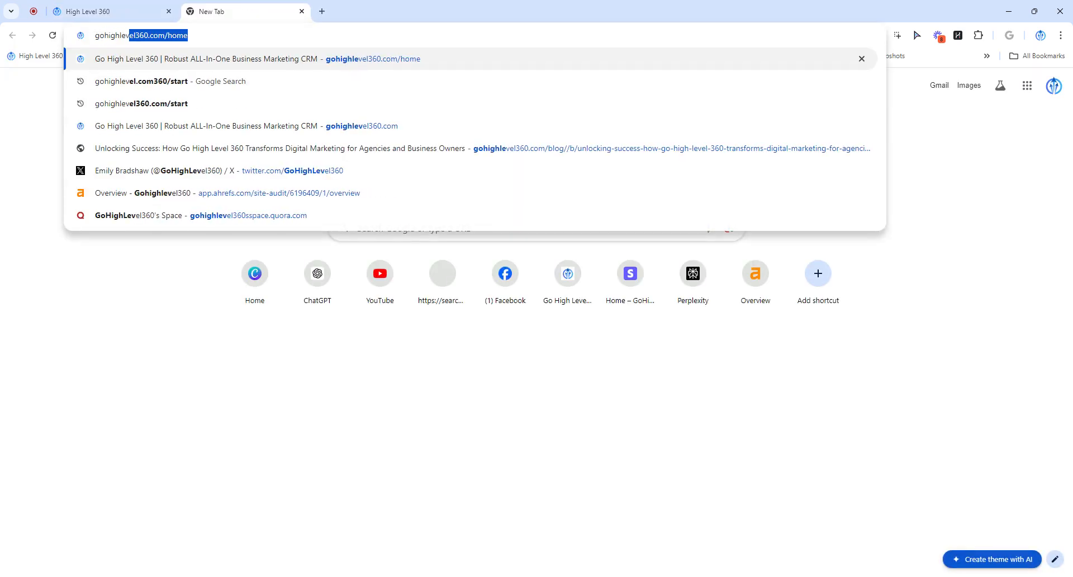
{"action": "type", "text": "60.coo"}
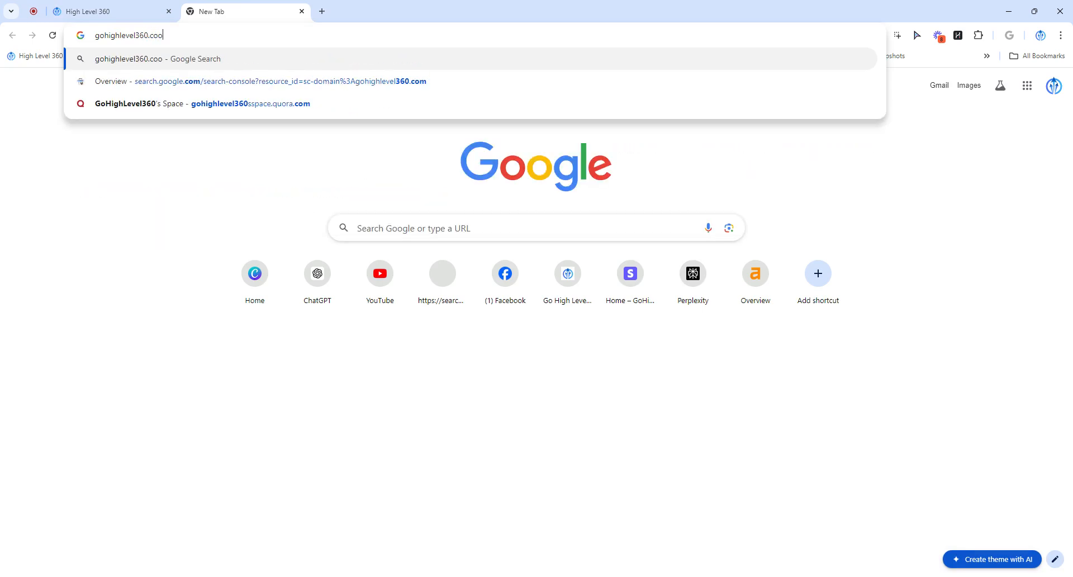
{"action": "key", "text": "BackSpace"}
{"action": "type", "text": "m"}
{"action": "key", "text": "Return"}
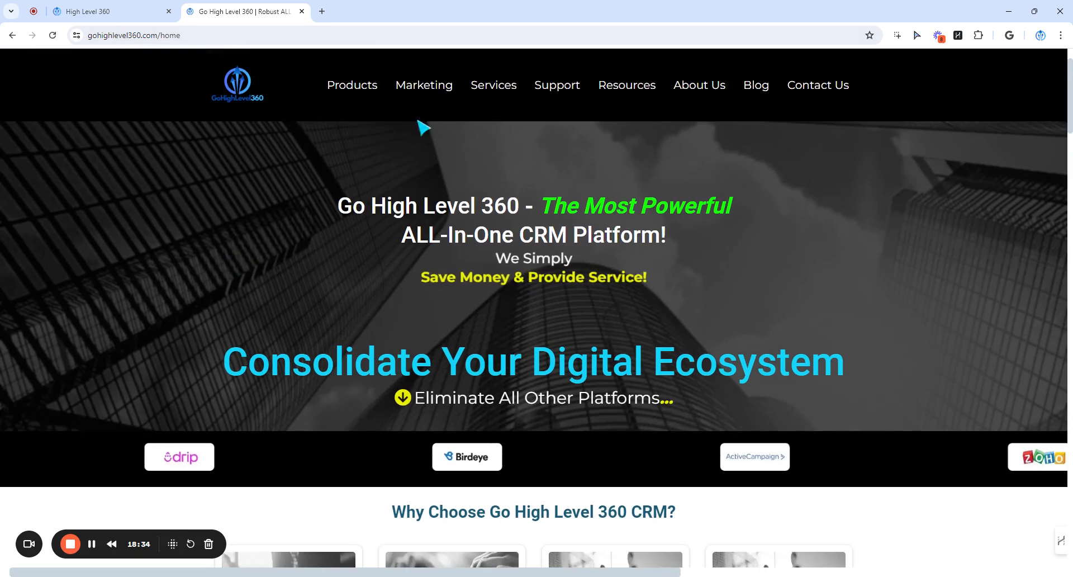
Step: Open the website's Digital Marketing Calculators page and look through the calculator categories down to the cost calculators
{"action": "mouse_move", "coordinate": [361, 98]}
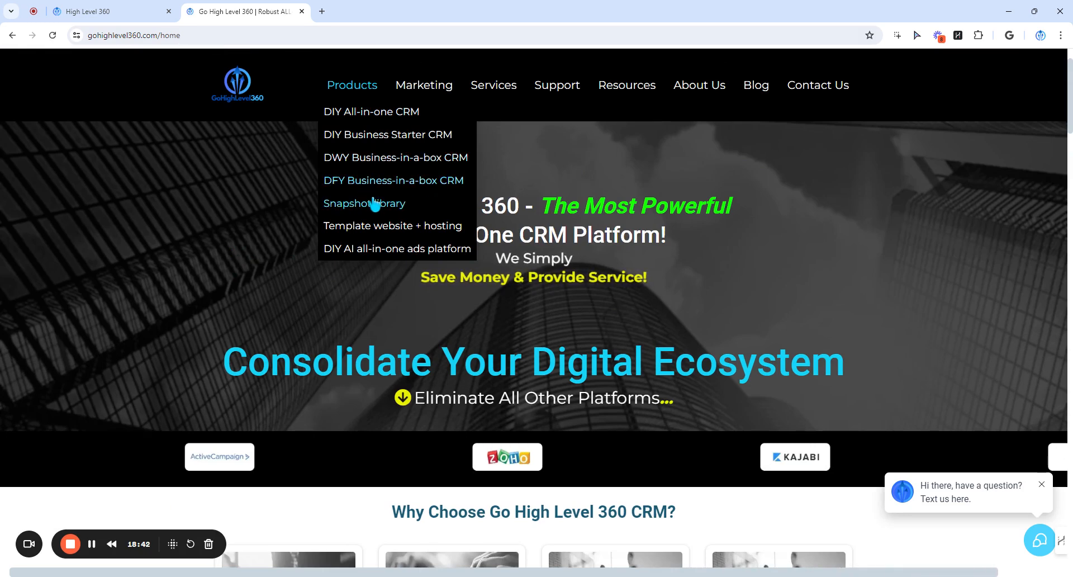
{"action": "mouse_move", "coordinate": [407, 85]}
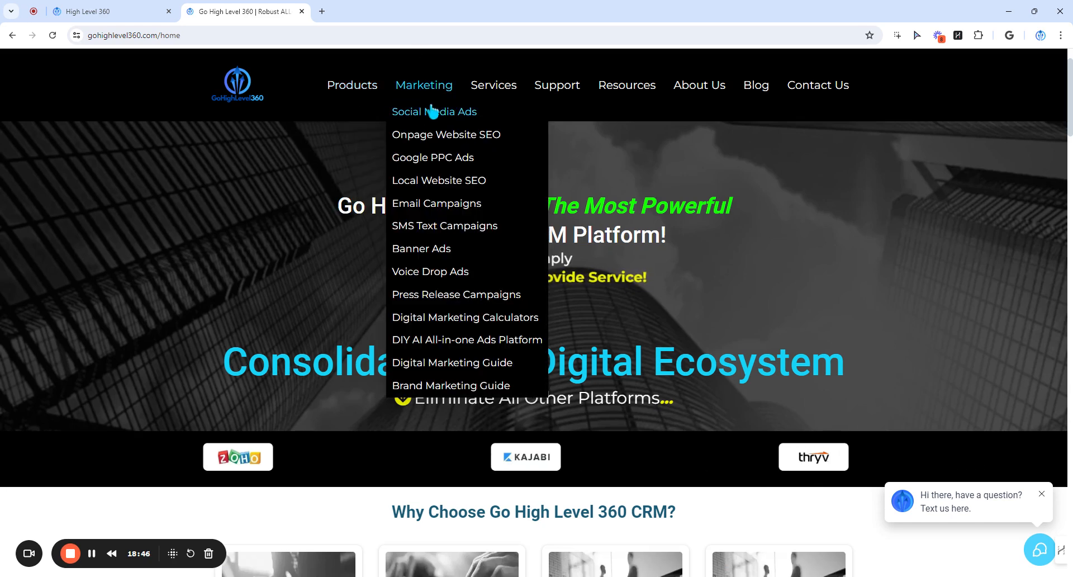
{"action": "left_click", "coordinate": [439, 319]}
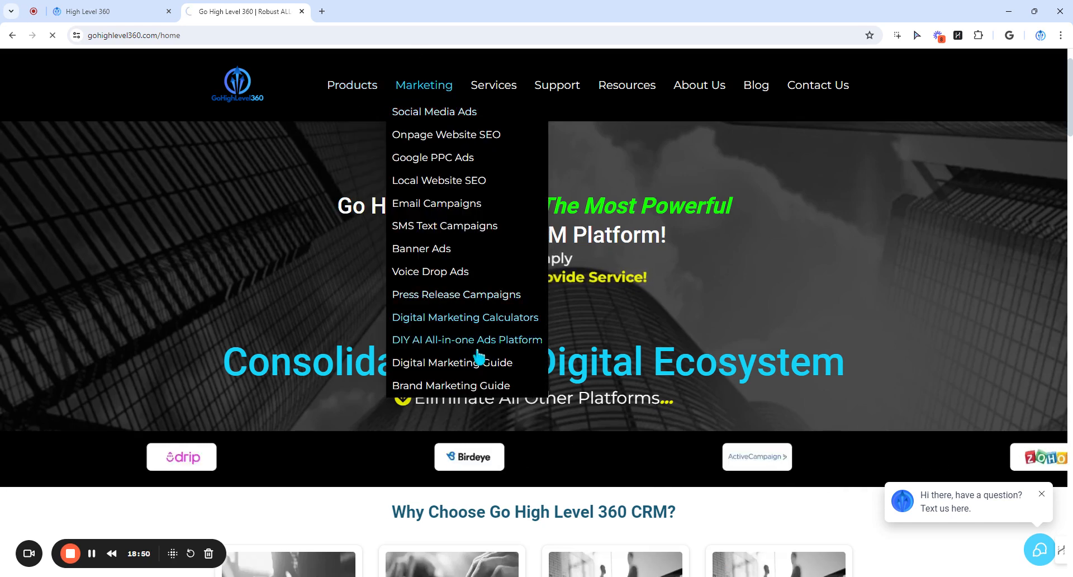
{"action": "scroll", "coordinate": [378, 307], "scroll_direction": "down", "scroll_amount": 10}
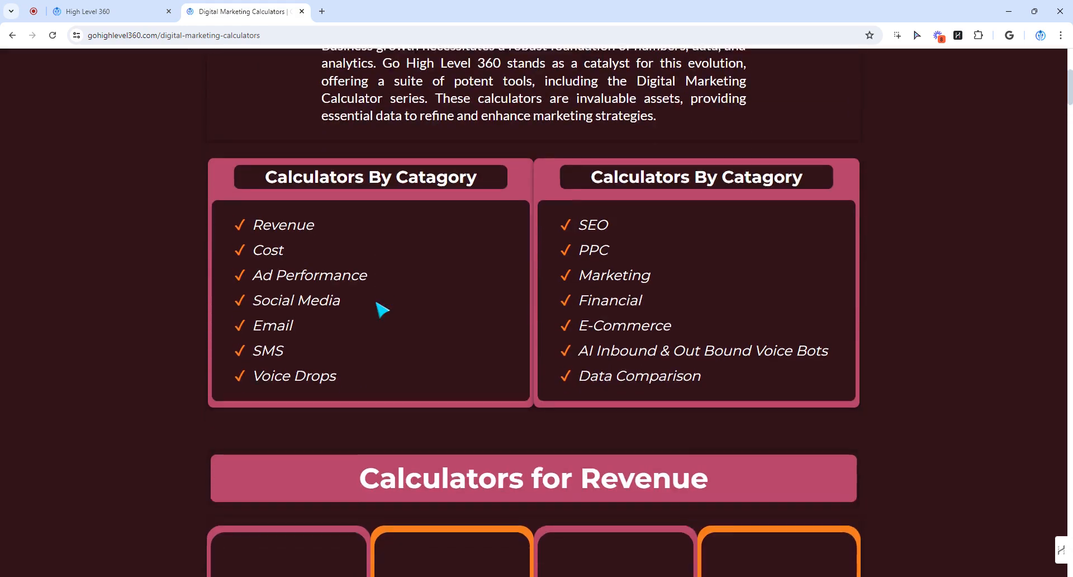
{"action": "scroll", "coordinate": [377, 304], "scroll_direction": "up", "scroll_amount": 4}
{"action": "scroll", "coordinate": [377, 304], "scroll_direction": "down", "scroll_amount": 14}
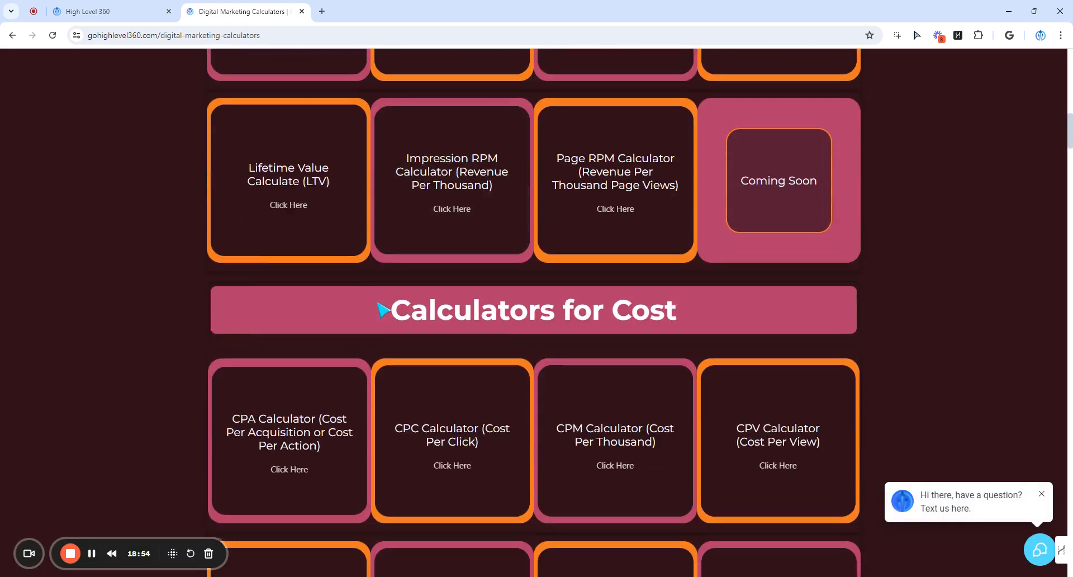
Step: View the CPA Calculator page, return to the Digital Marketing Calculators overview and look over the cost calculators
{"action": "scroll", "coordinate": [379, 307], "scroll_direction": "up", "scroll_amount": 2}
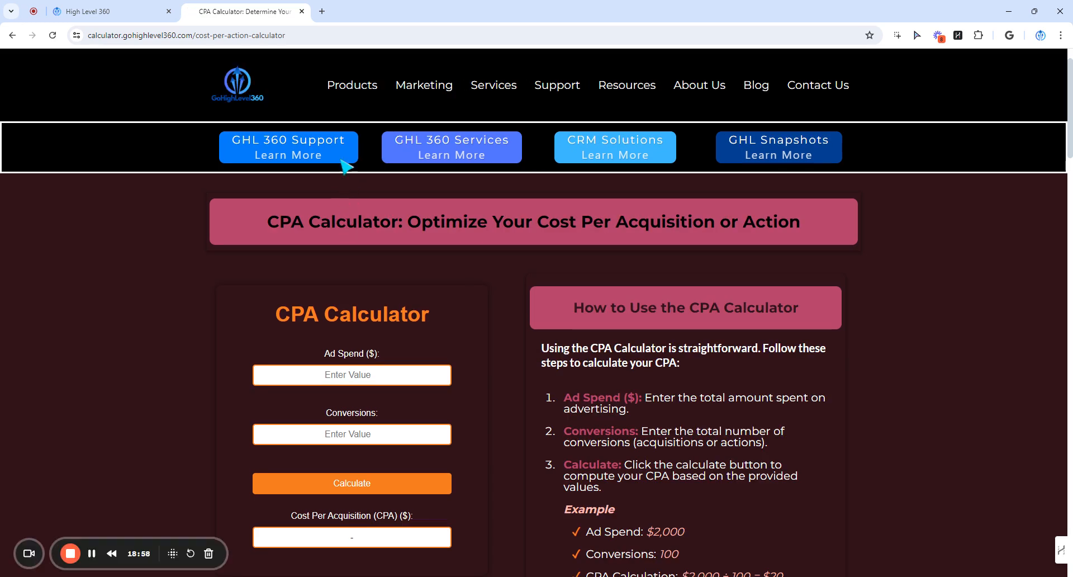
{"action": "left_click", "coordinate": [12, 35]}
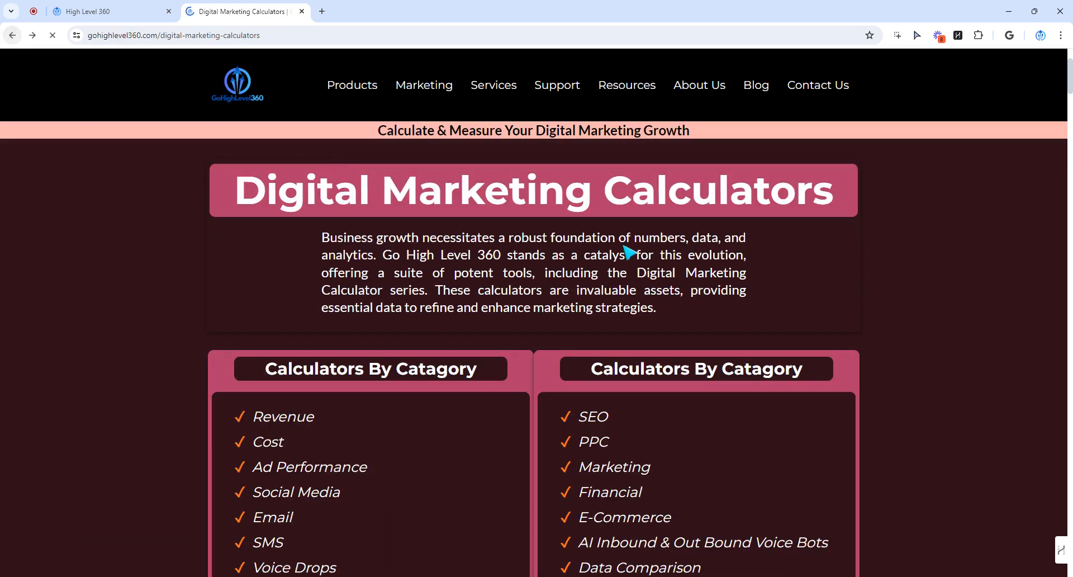
{"action": "scroll", "coordinate": [740, 307], "scroll_direction": "up", "scroll_amount": 10}
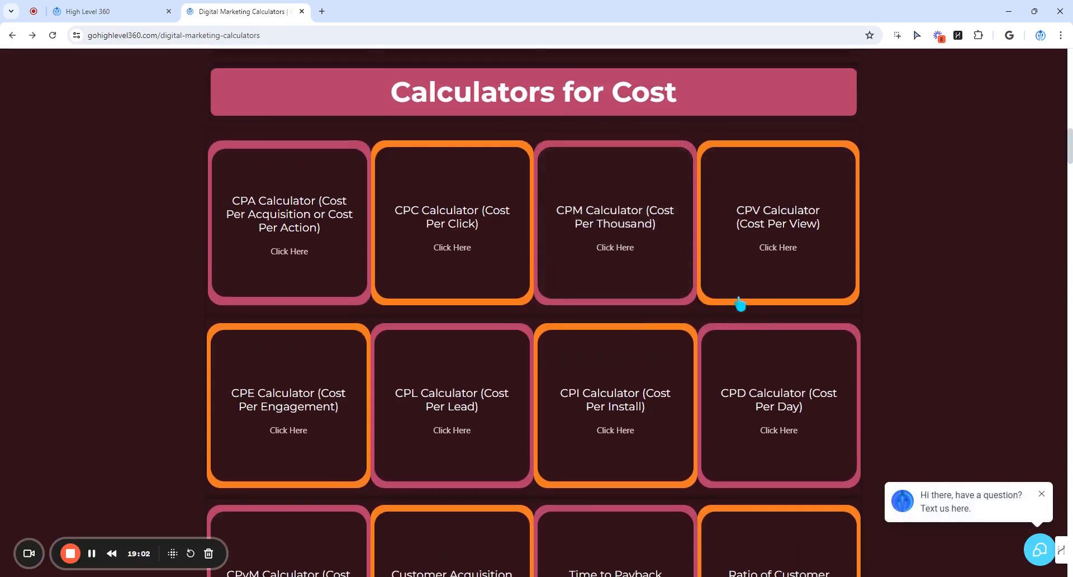
{"action": "scroll", "coordinate": [737, 307], "scroll_direction": "up", "scroll_amount": 9}
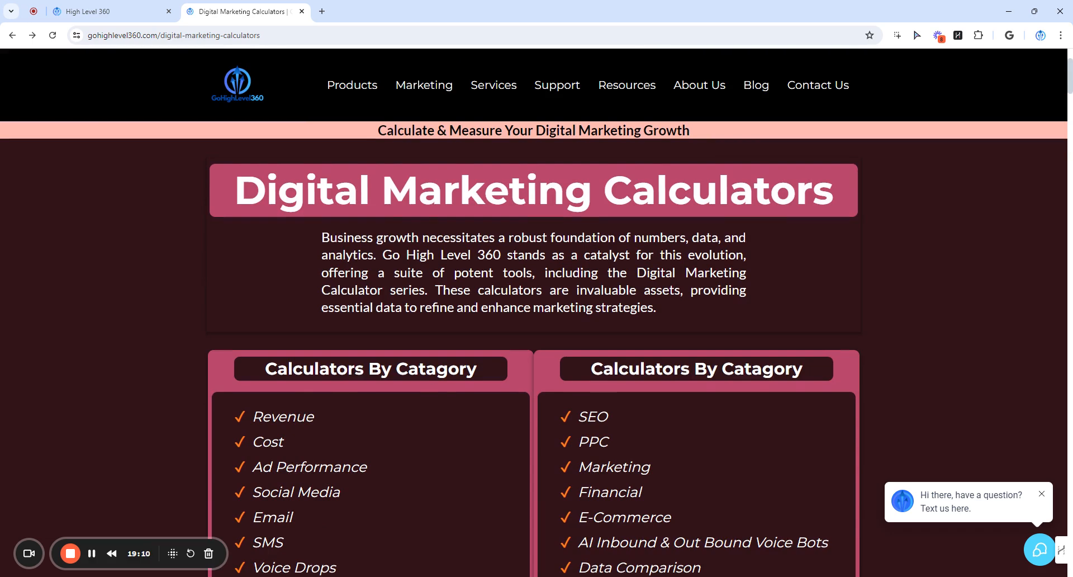
Step: Open the website's blog and look through the listed articles down to the end of the initial list
{"action": "mouse_move", "coordinate": [686, 93]}
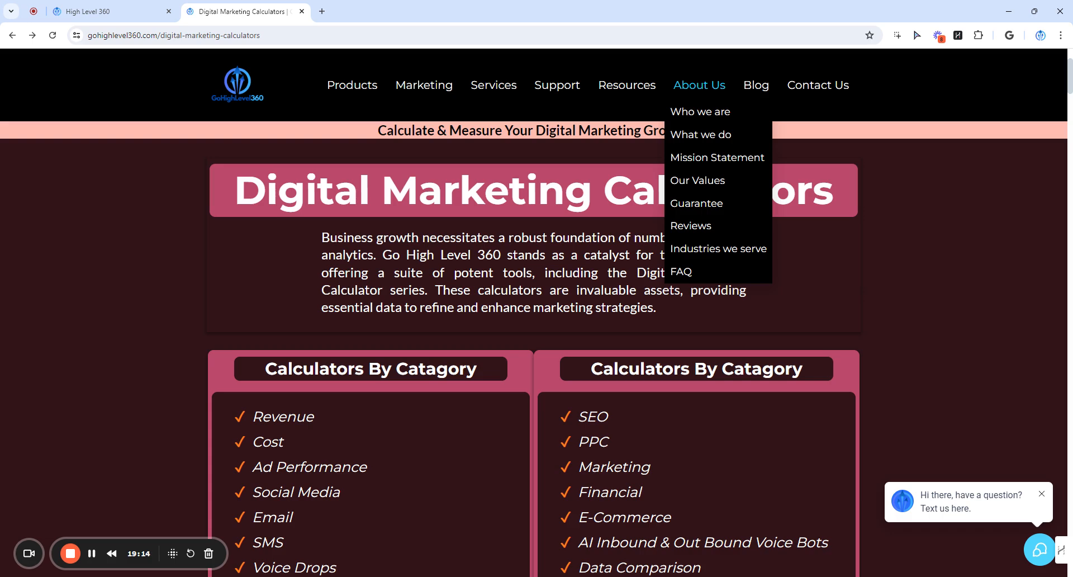
{"action": "left_click", "coordinate": [755, 86]}
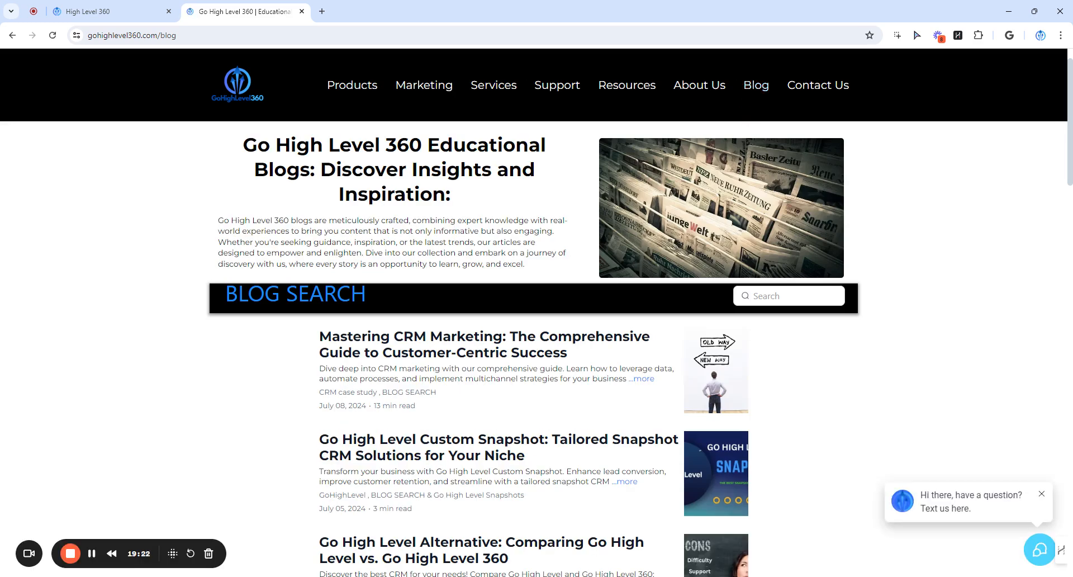
{"action": "scroll", "coordinate": [808, 472], "scroll_direction": "down", "scroll_amount": 7}
{"action": "scroll", "coordinate": [805, 467], "scroll_direction": "down", "scroll_amount": 5}
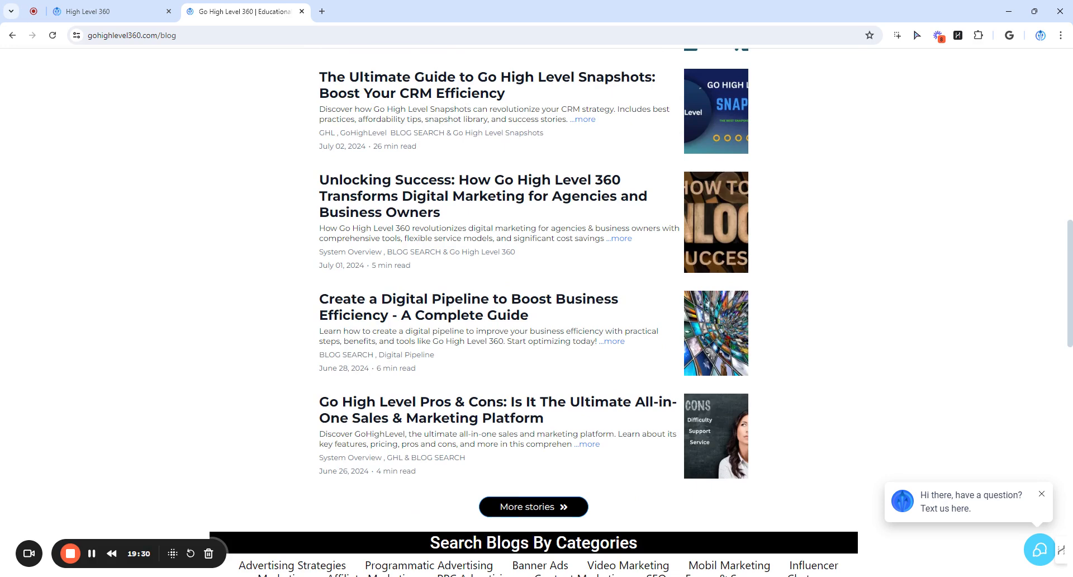
{"action": "scroll", "coordinate": [771, 423], "scroll_direction": "down", "scroll_amount": 2}
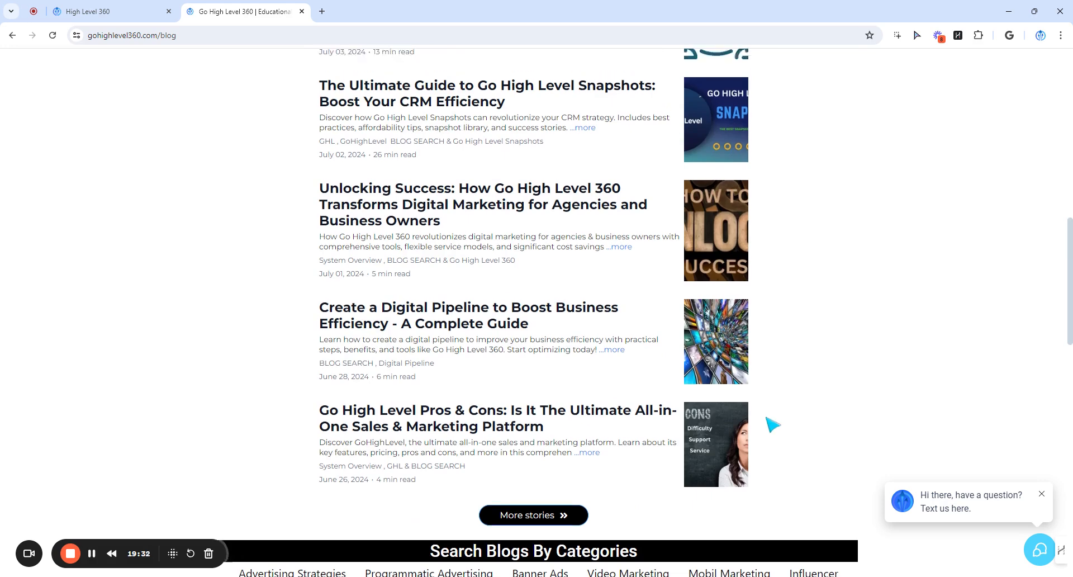
Step: Load more blog stories and browse the additional articles
{"action": "left_click", "coordinate": [553, 395]}
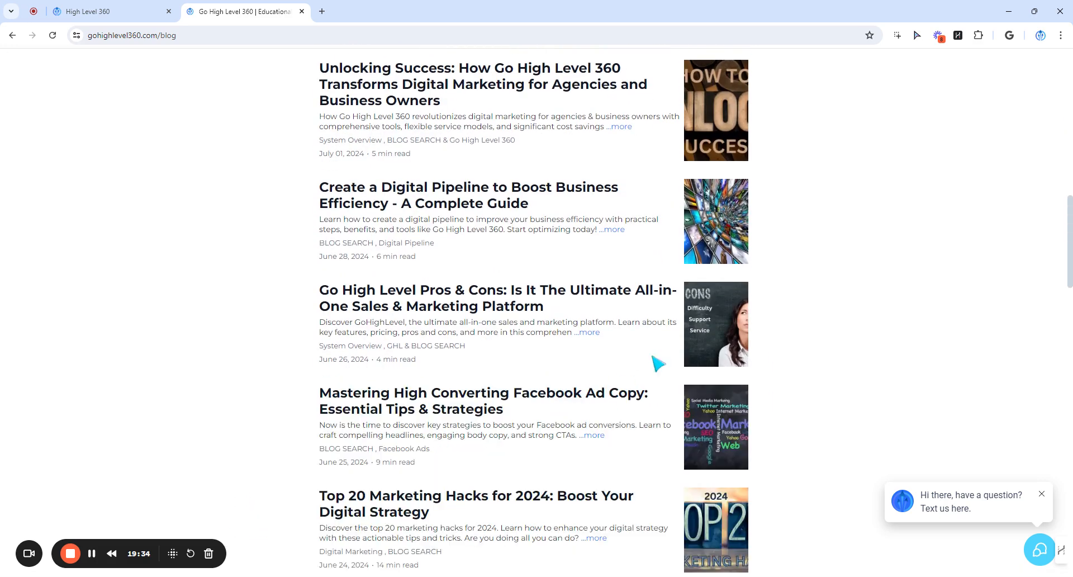
{"action": "scroll", "coordinate": [814, 391], "scroll_direction": "down", "scroll_amount": 4}
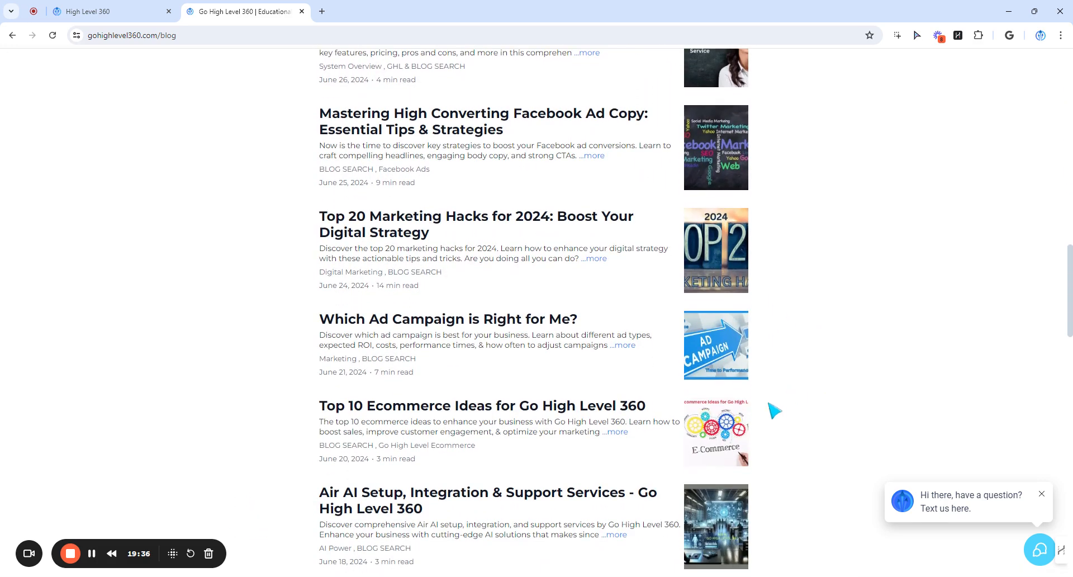
{"action": "scroll", "coordinate": [679, 361], "scroll_direction": "down", "scroll_amount": 1}
{"action": "scroll", "coordinate": [678, 361], "scroll_direction": "down", "scroll_amount": 7}
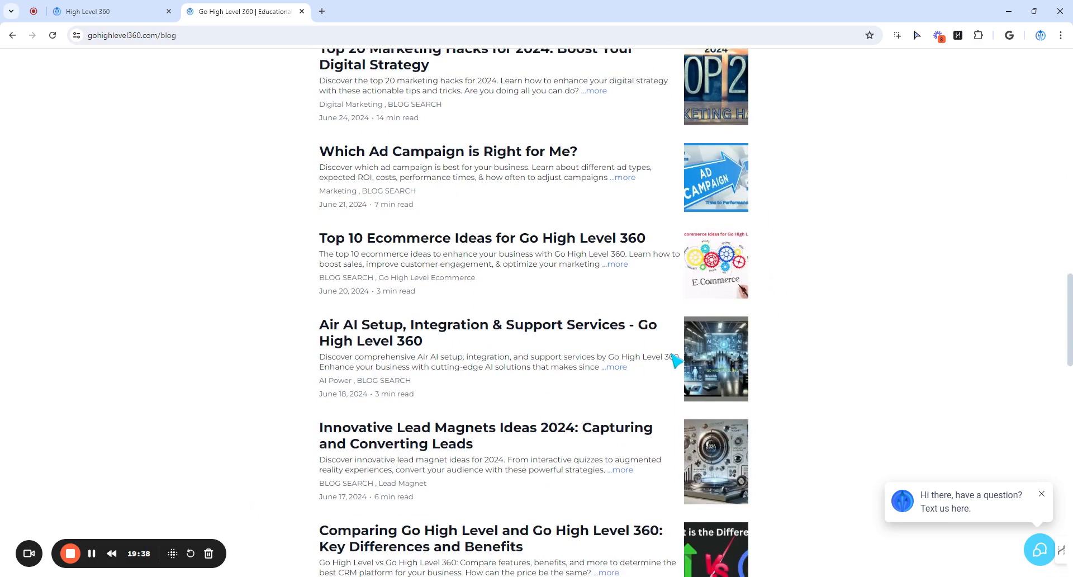
{"action": "scroll", "coordinate": [679, 361], "scroll_direction": "up", "scroll_amount": 9}
{"action": "scroll", "coordinate": [671, 365], "scroll_direction": "up", "scroll_amount": 18}
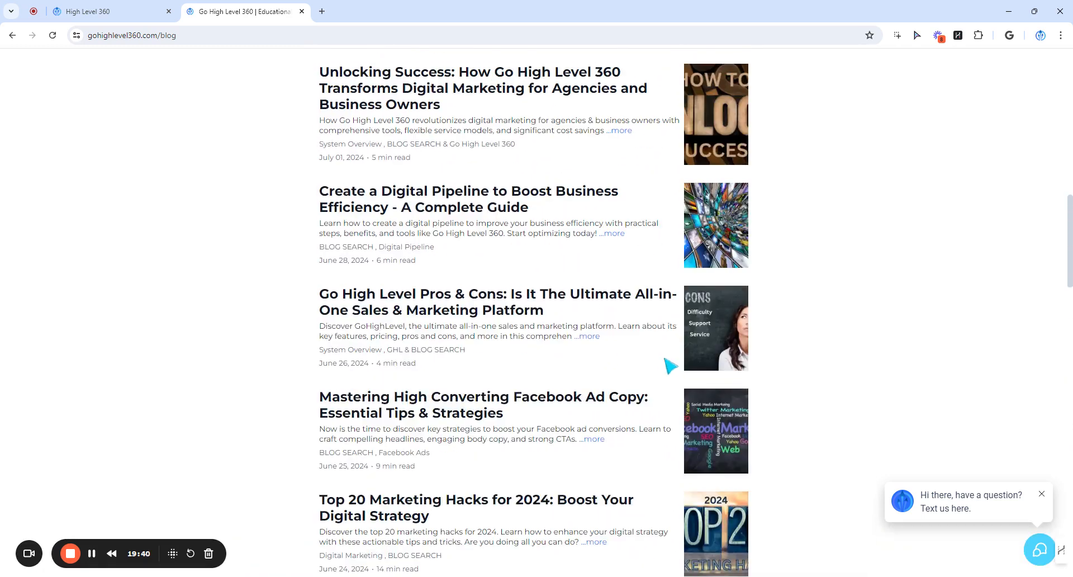